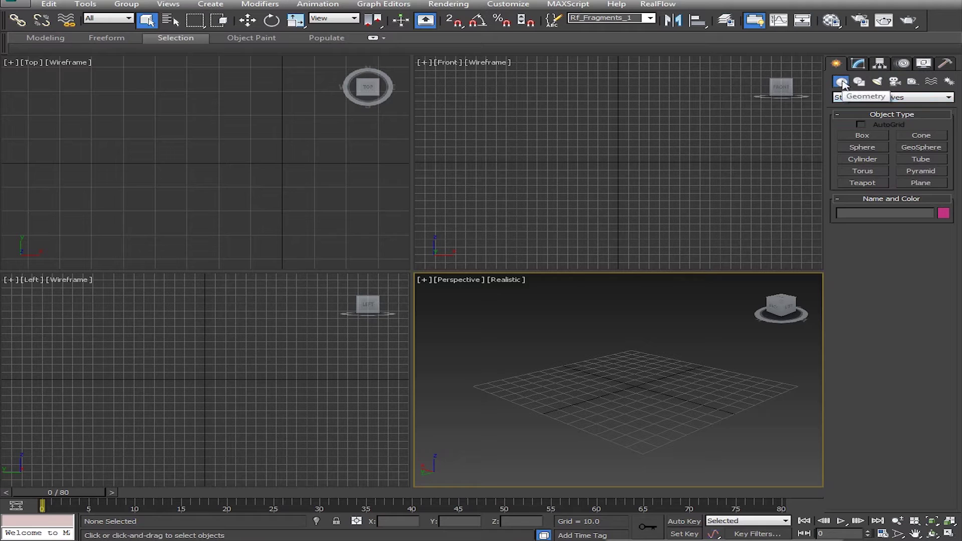
- Create a FumeFX simulation container at the grid centre in the perspective view, about 157 × 157 × 78
{"action": "left_click", "coordinate": [844, 98]}
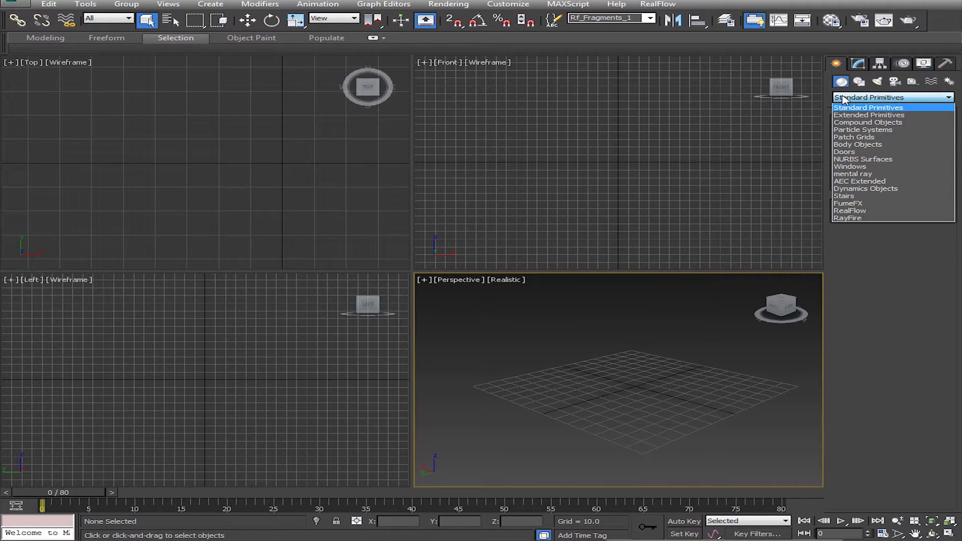
{"action": "left_click", "coordinate": [848, 204]}
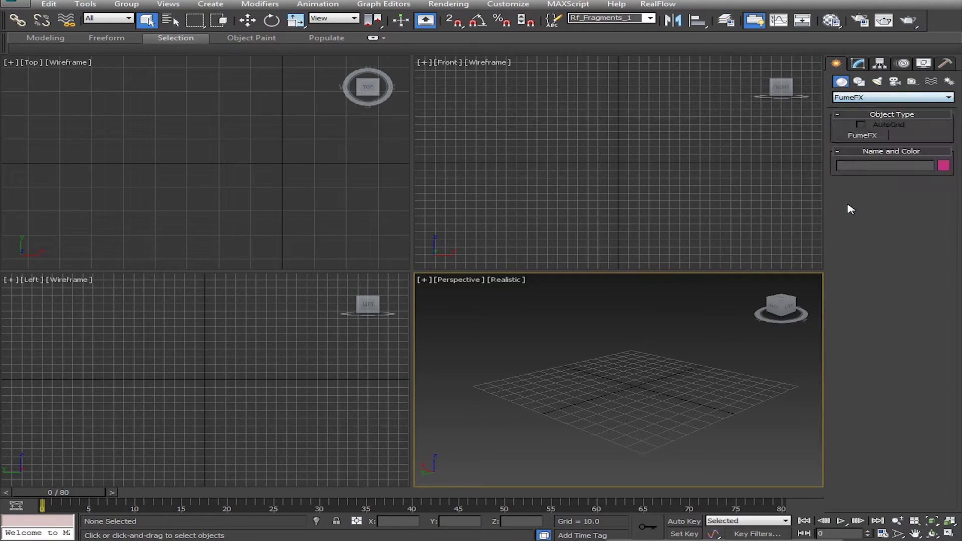
{"action": "left_click", "coordinate": [863, 136]}
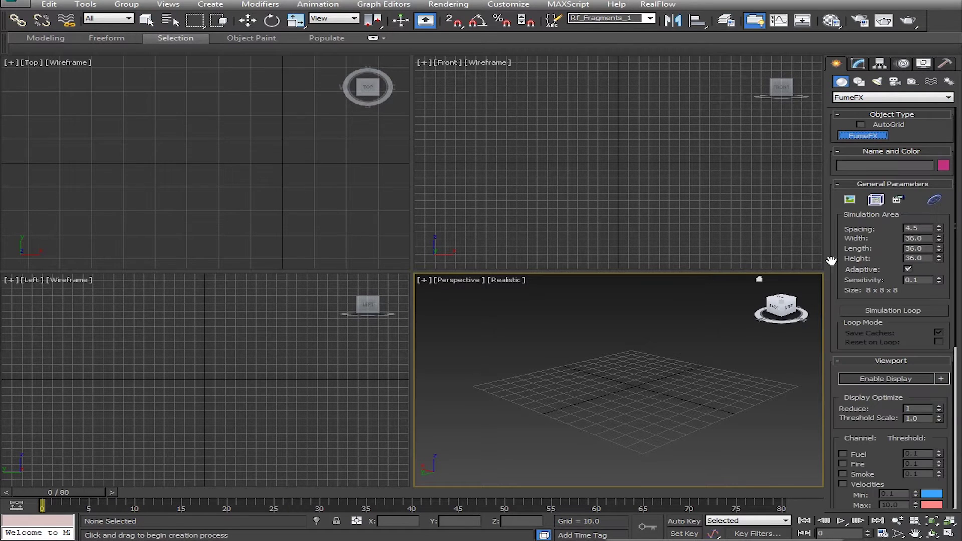
{"action": "left_click_drag", "start_coordinate": [638, 386], "coordinate": [709, 438]}
{"action": "left_click", "coordinate": [655, 344]}
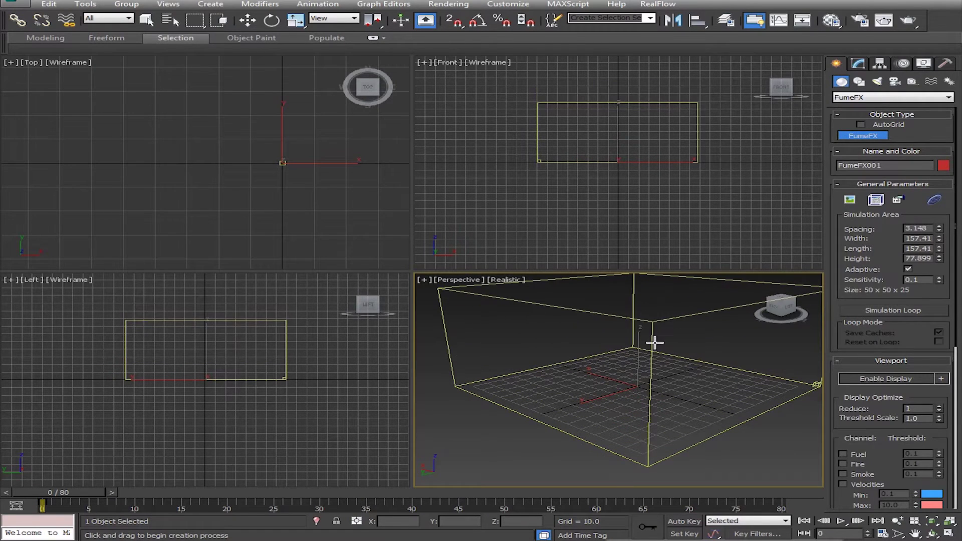
- Set the FumeFX container's width to 1600, length to 1100 and height to 1500
{"action": "scroll", "coordinate": [727, 362], "scroll_direction": "down", "scroll_amount": 3}
{"action": "scroll", "coordinate": [728, 362], "scroll_direction": "down", "scroll_amount": 2}
{"action": "scroll", "coordinate": [704, 360], "scroll_direction": "down", "scroll_amount": 2}
{"action": "scroll", "coordinate": [684, 381], "scroll_direction": "up", "scroll_amount": 4}
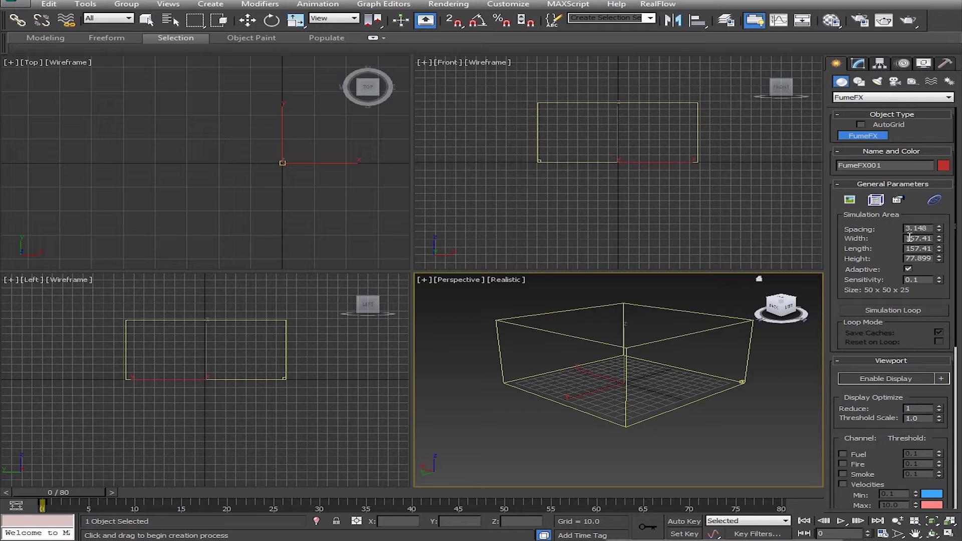
{"action": "left_click_drag", "start_coordinate": [908, 238], "coordinate": [922, 239]}
{"action": "type", "text": "1600"}
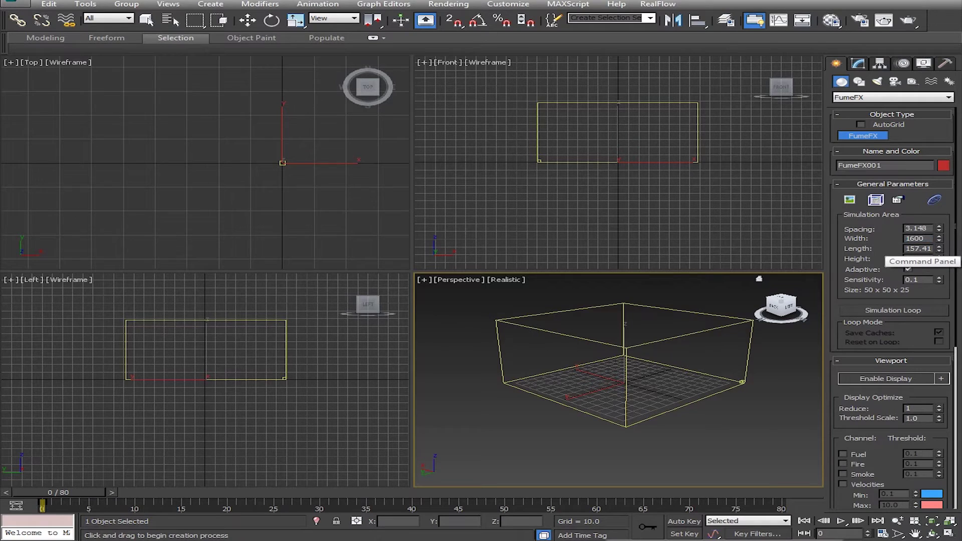
{"action": "key", "text": "Return"}
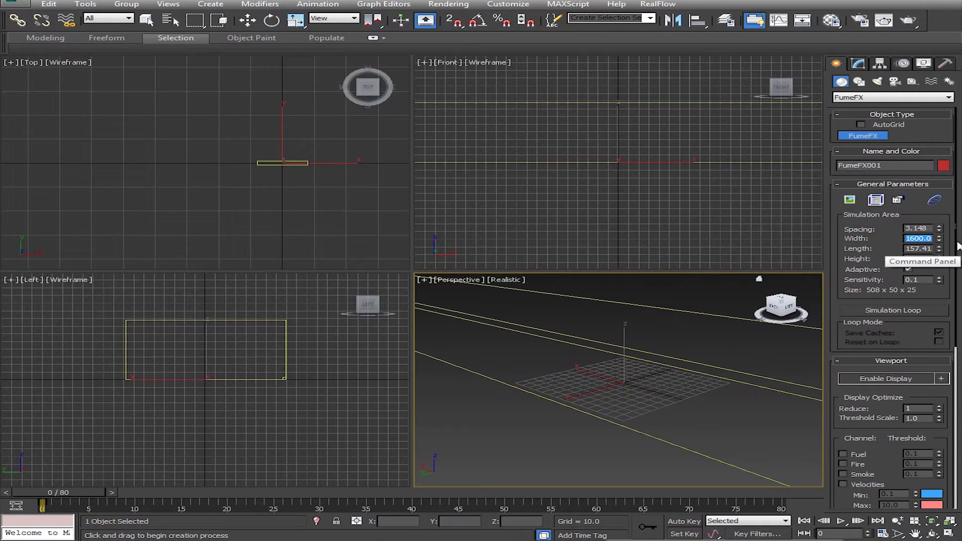
{"action": "double_click", "coordinate": [909, 249]}
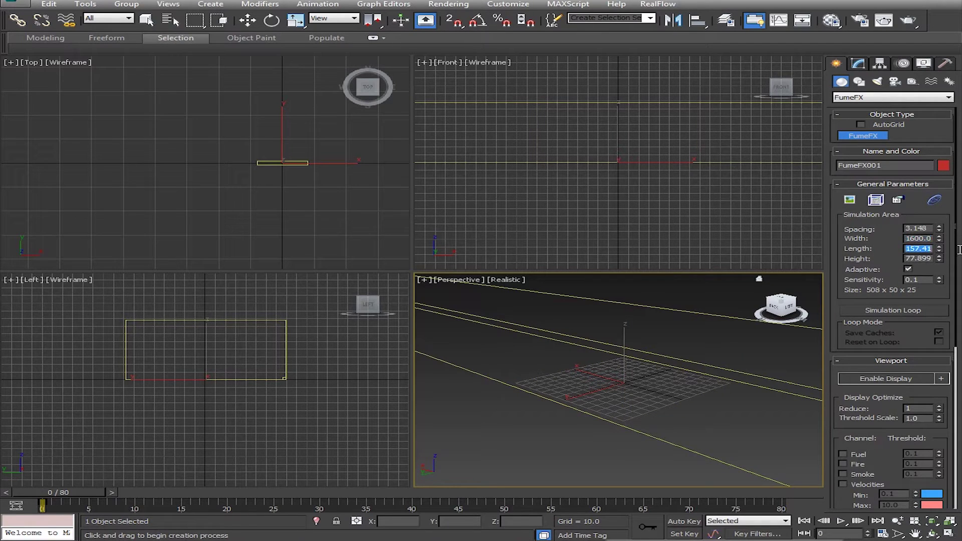
{"action": "type", "text": "1100"}
{"action": "key", "text": "Return"}
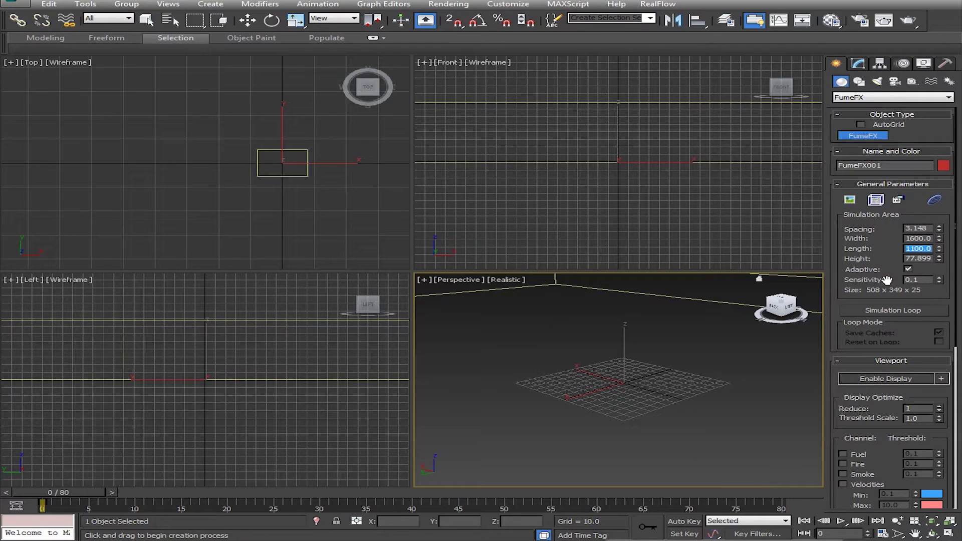
{"action": "left_click_drag", "start_coordinate": [906, 259], "coordinate": [932, 258]}
{"action": "type", "text": "15"}
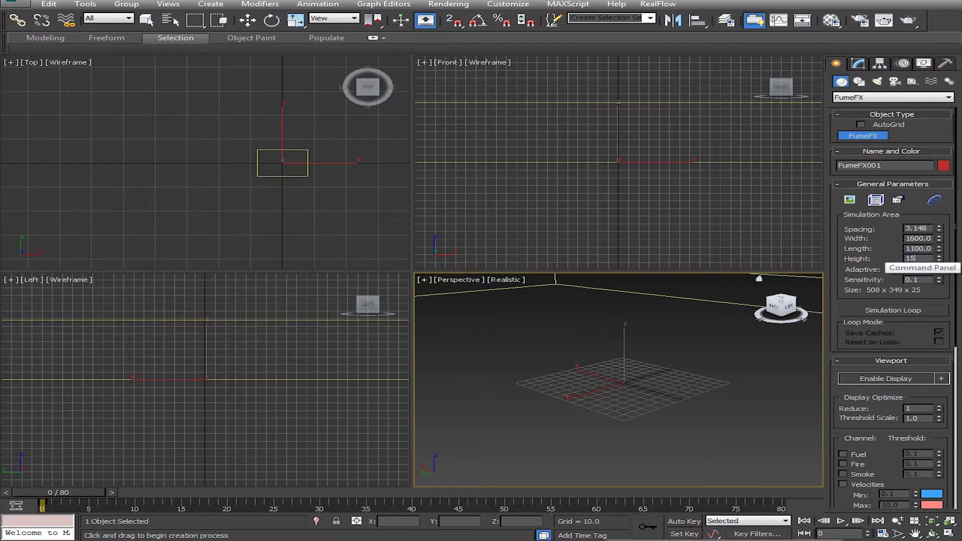
{"action": "type", "text": "00"}
{"action": "key", "text": "Return"}
{"action": "key", "text": "w"}
- Create a FumeFX Simple Src helper inside the container, with a sphere diameter of about 74
{"action": "scroll", "coordinate": [624, 388], "scroll_direction": "up", "scroll_amount": 2}
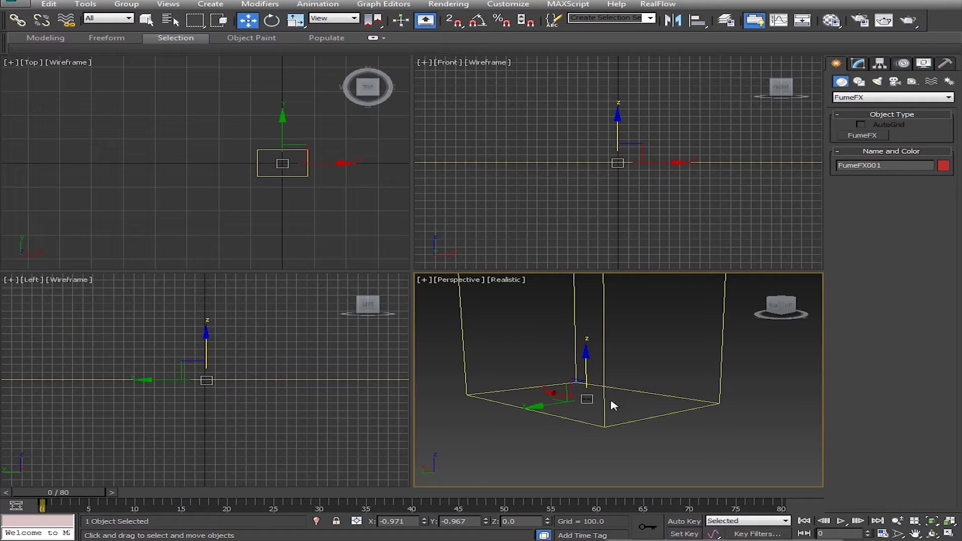
{"action": "middle_click_drag", "start_coordinate": [571, 419], "coordinate": [632, 421], "text": "alt"}
{"action": "left_click", "coordinate": [913, 82]}
{"action": "left_click", "coordinate": [834, 98]}
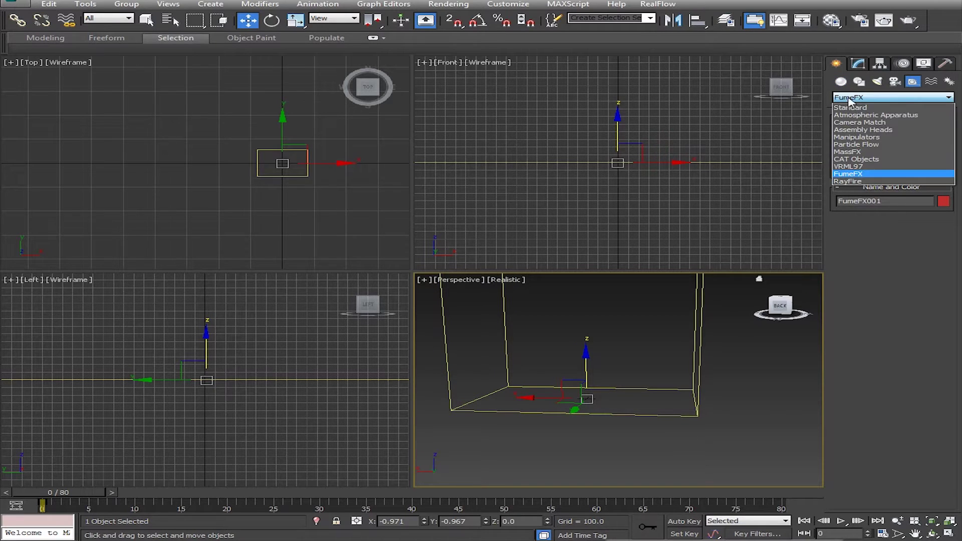
{"action": "left_click", "coordinate": [861, 174]}
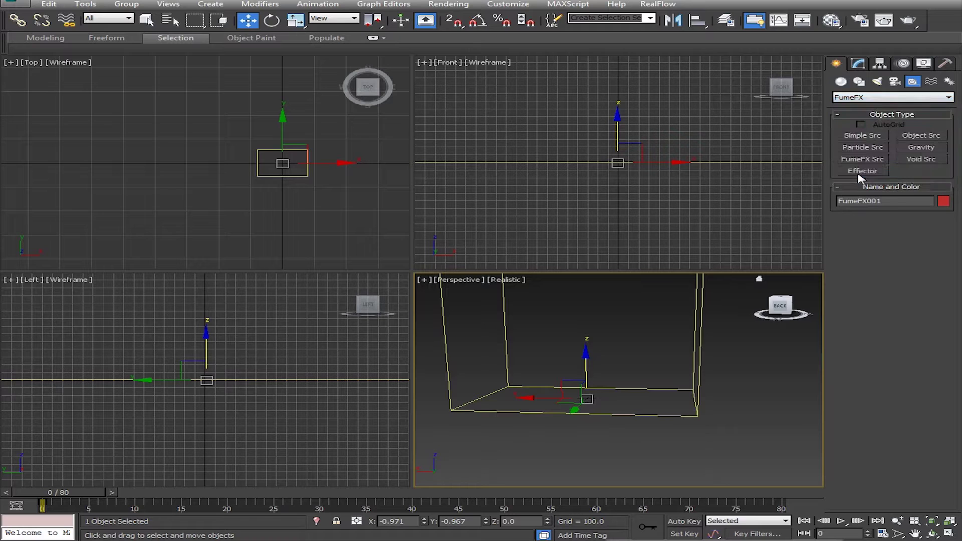
{"action": "left_click", "coordinate": [863, 136]}
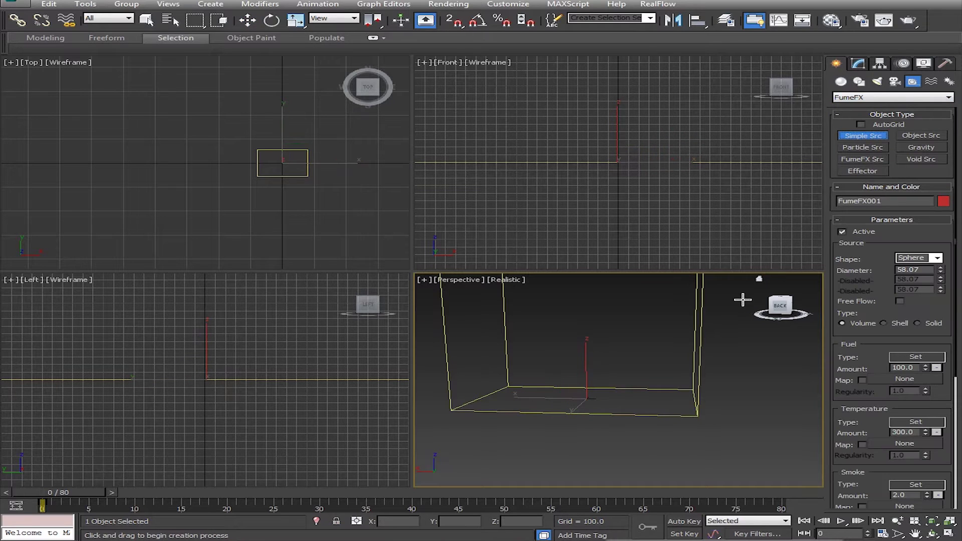
{"action": "middle_click_drag", "start_coordinate": [698, 355], "coordinate": [662, 382], "text": "alt"}
{"action": "scroll", "coordinate": [611, 378], "scroll_direction": "up", "scroll_amount": 4}
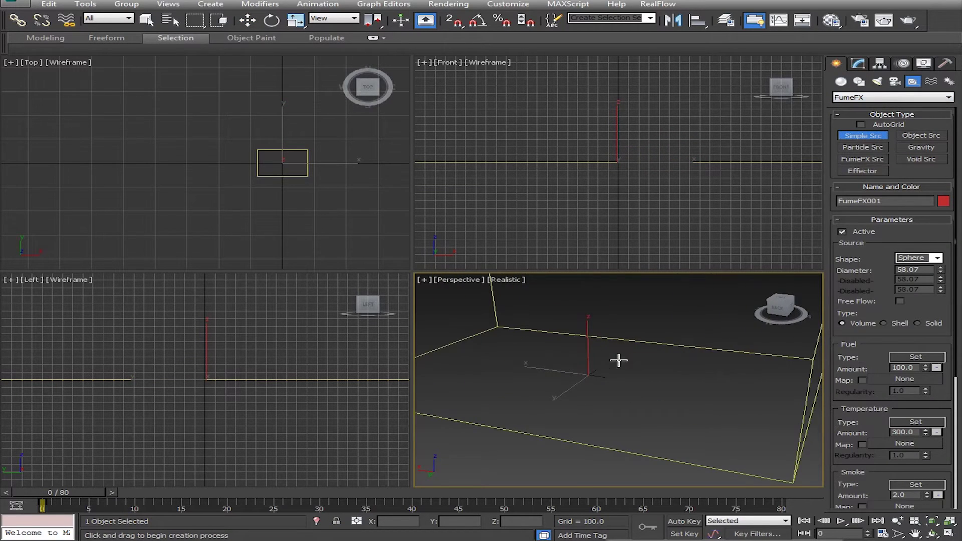
{"action": "scroll", "coordinate": [581, 379], "scroll_direction": "up", "scroll_amount": 2}
{"action": "scroll", "coordinate": [580, 380], "scroll_direction": "up", "scroll_amount": 1}
{"action": "left_click_drag", "start_coordinate": [544, 372], "coordinate": [548, 371]}
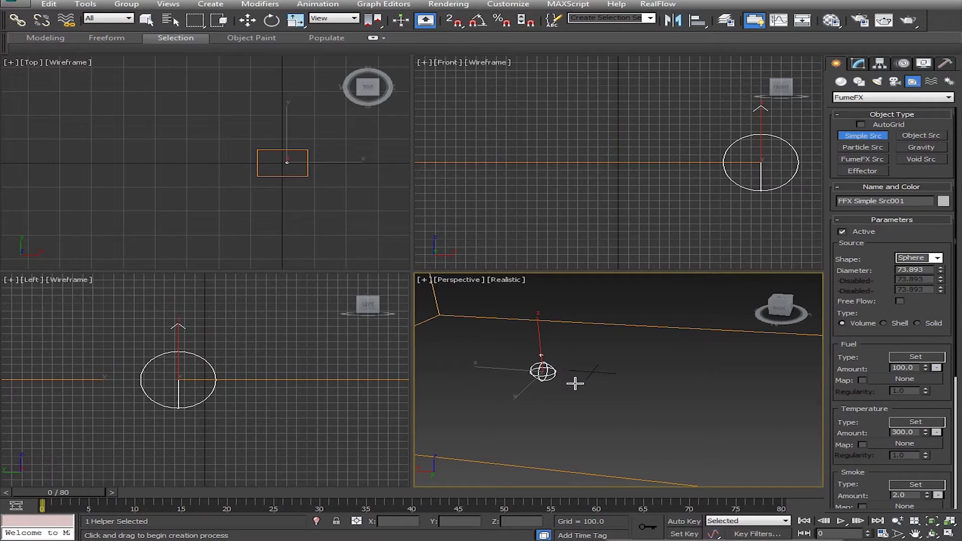
{"action": "key", "text": "w"}
- Move the simple source along X to about 469 and raise it to about 77 in Z
{"action": "middle_click_drag", "start_coordinate": [587, 395], "coordinate": [563, 405], "text": "alt"}
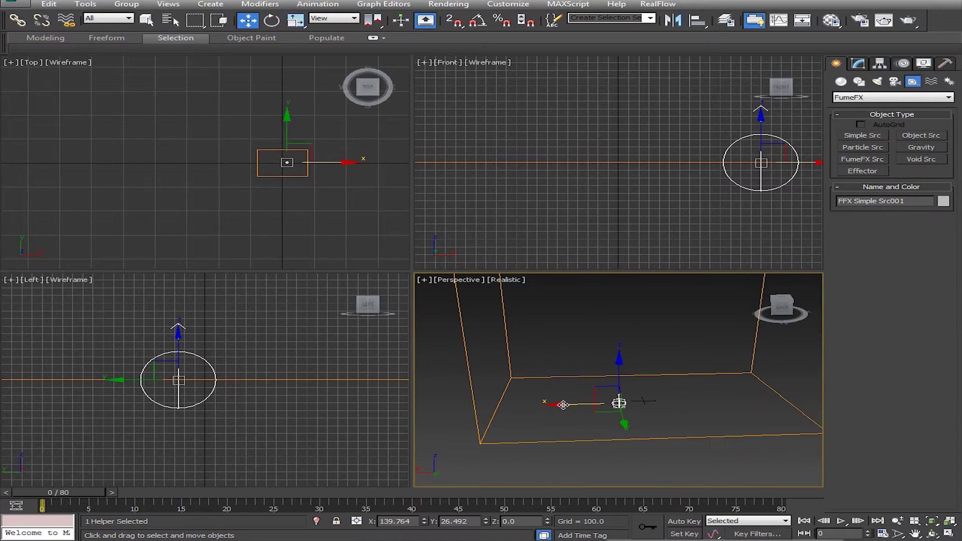
{"action": "left_click_drag", "start_coordinate": [560, 405], "coordinate": [501, 403]}
{"action": "left_click_drag", "start_coordinate": [557, 372], "coordinate": [589, 400]}
{"action": "middle_click_drag", "start_coordinate": [615, 427], "coordinate": [586, 441], "text": "alt"}
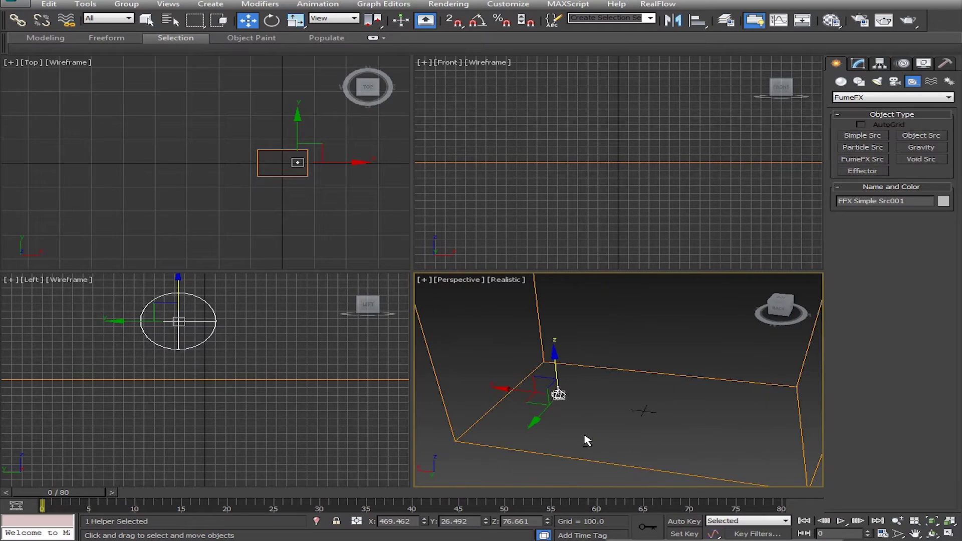
- Set the simple source's Y and Z positions to 0 and raise it to about 47 in Z
{"action": "double_click", "coordinate": [475, 521]}
{"action": "type", "text": "0"}
{"action": "key", "text": "Tab"}
{"action": "type", "text": "0"}
{"action": "key", "text": "Return"}
{"action": "double_click", "coordinate": [400, 521]}
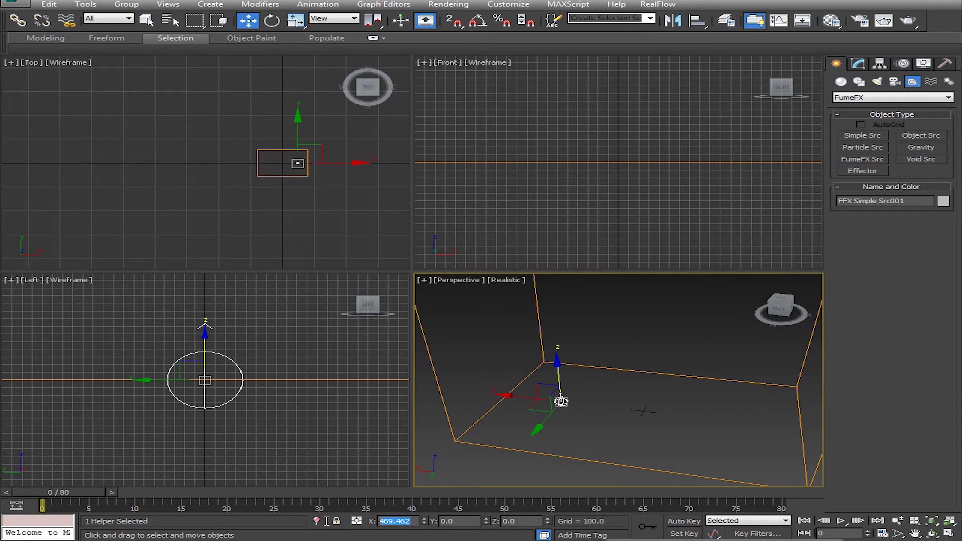
{"action": "middle_click_drag", "start_coordinate": [567, 447], "coordinate": [569, 393], "text": "alt"}
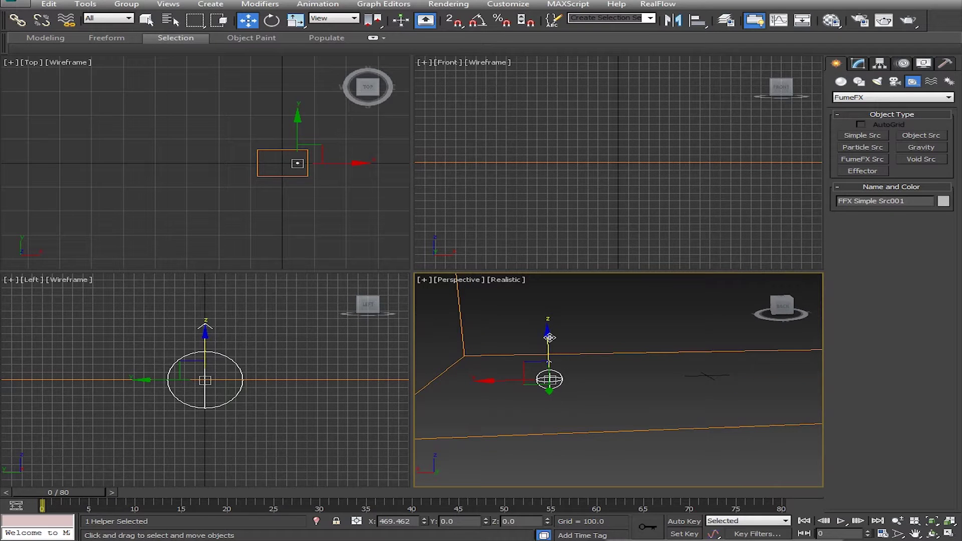
{"action": "left_click_drag", "start_coordinate": [548, 335], "coordinate": [547, 324]}
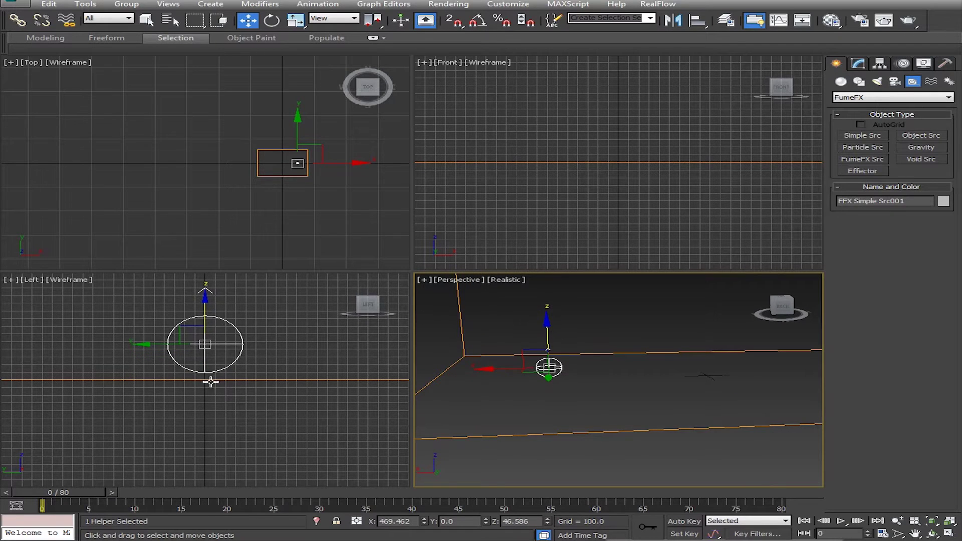
- Clone the sphere source as a copy at about X 542 and change the copy's shape to Cylinder
{"action": "middle_click_drag", "start_coordinate": [536, 416], "coordinate": [498, 393], "text": "alt"}
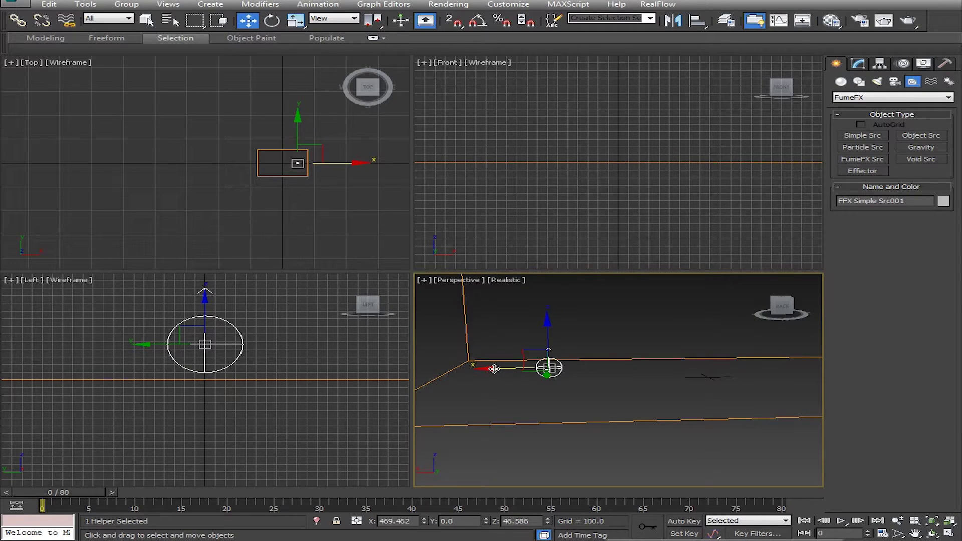
{"action": "left_click_drag", "start_coordinate": [493, 369], "coordinate": [471, 377], "text": "shift"}
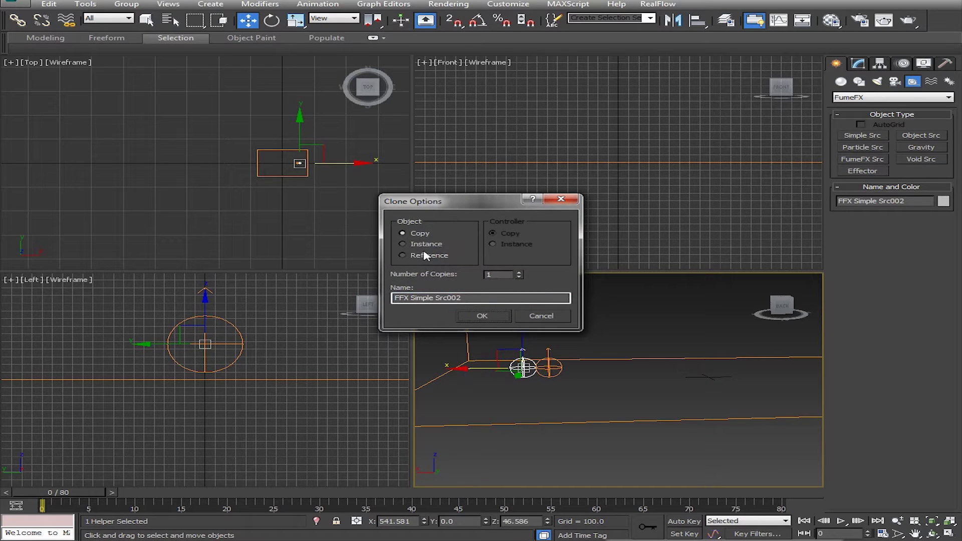
{"action": "left_click", "coordinate": [482, 316]}
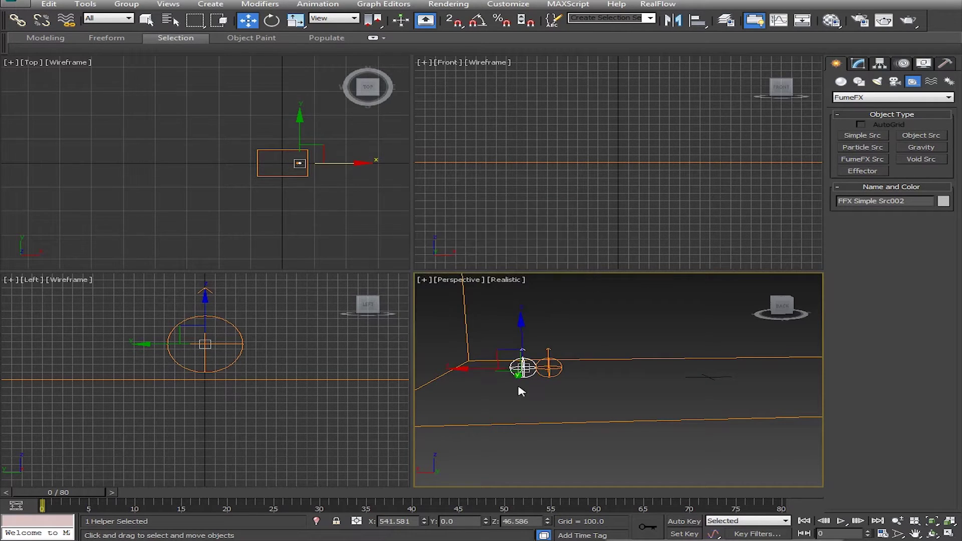
{"action": "left_click", "coordinate": [858, 64]}
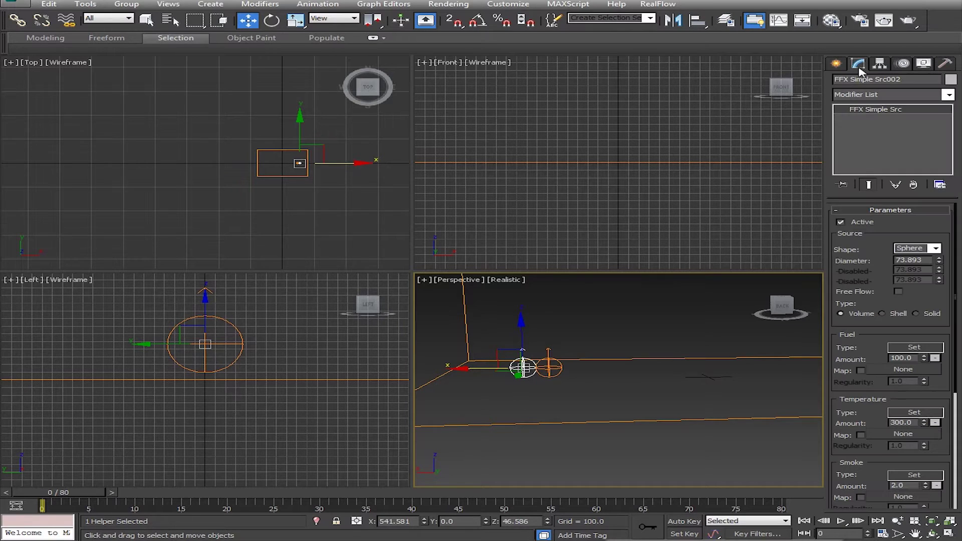
{"action": "left_click", "coordinate": [937, 249]}
{"action": "left_click", "coordinate": [922, 273]}
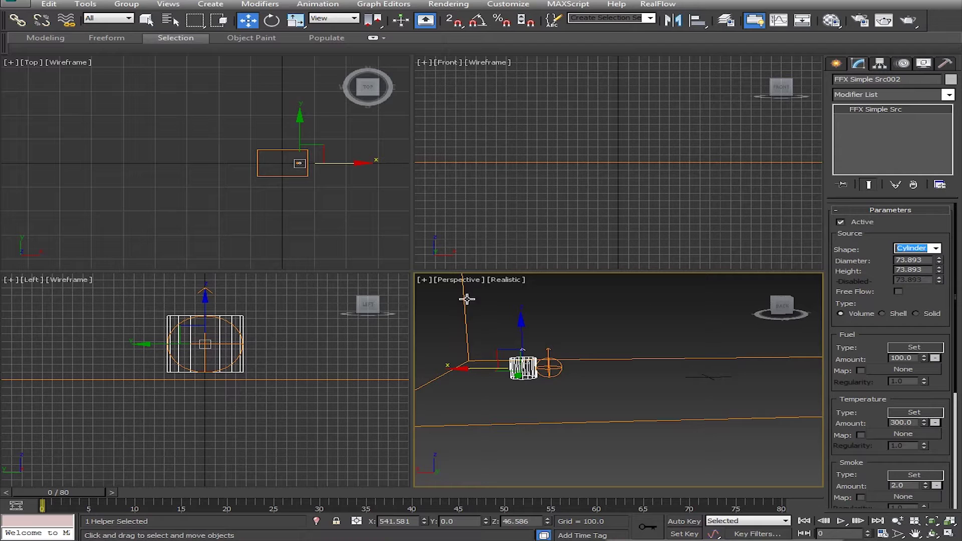
- Clone the cylinder source as an instance on the other side of the sphere, at about X 396
{"action": "left_click_drag", "start_coordinate": [462, 370], "coordinate": [513, 371], "text": "shift"}
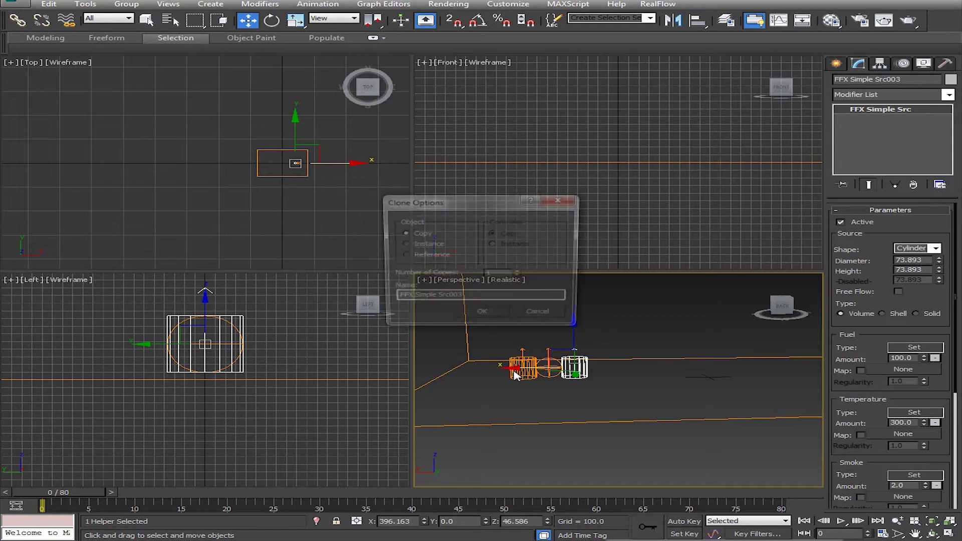
{"action": "left_click", "coordinate": [424, 244]}
{"action": "left_click", "coordinate": [481, 317]}
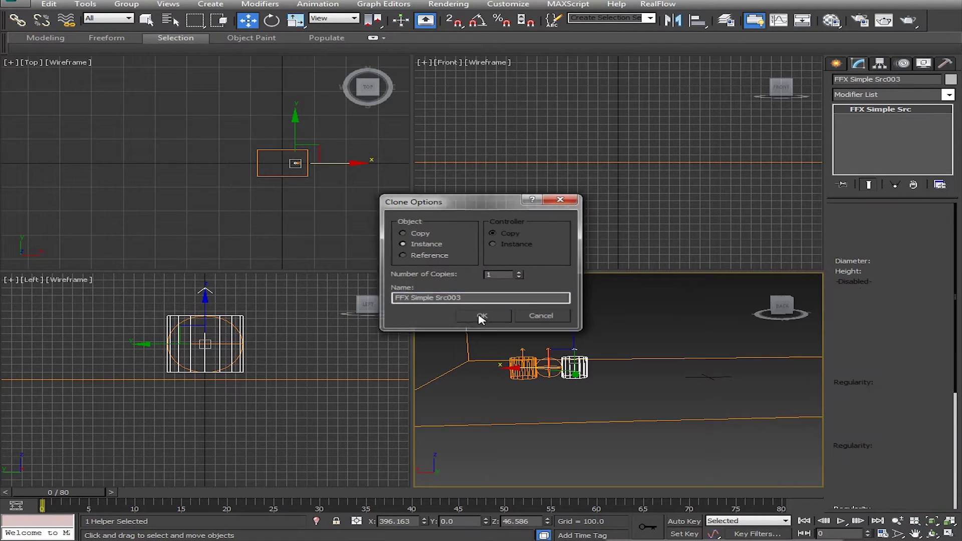
{"action": "left_click", "coordinate": [546, 350]}
{"action": "left_click", "coordinate": [548, 349]}
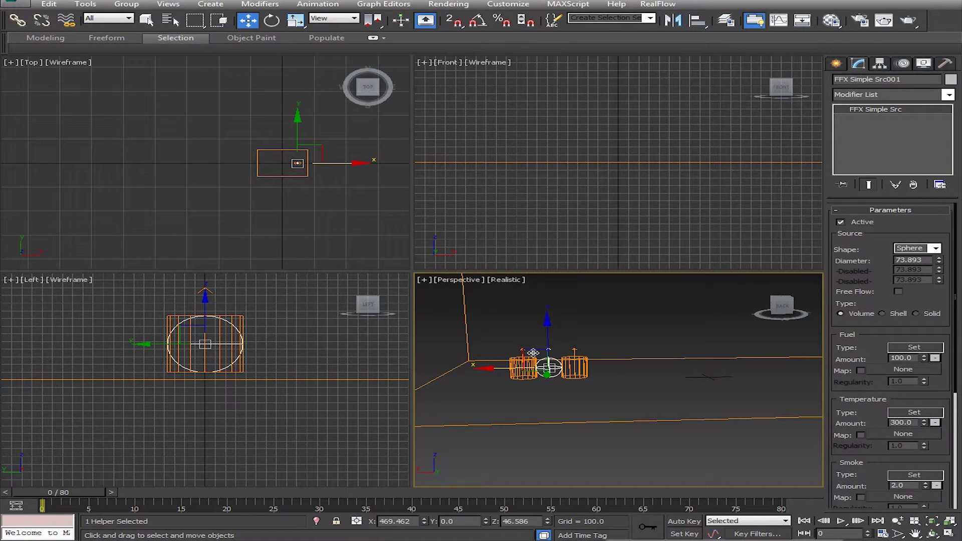
{"action": "left_click", "coordinate": [502, 344]}
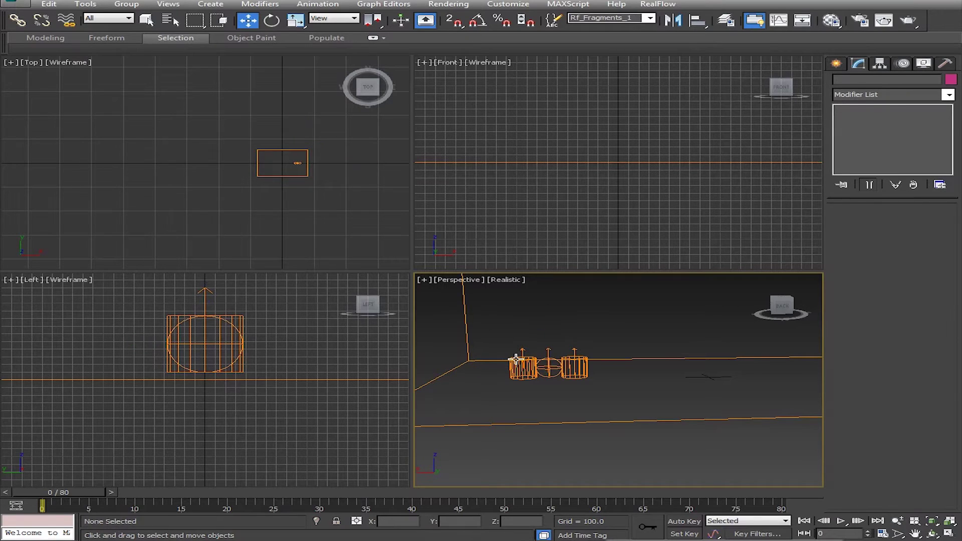
{"action": "left_click", "coordinate": [516, 359]}
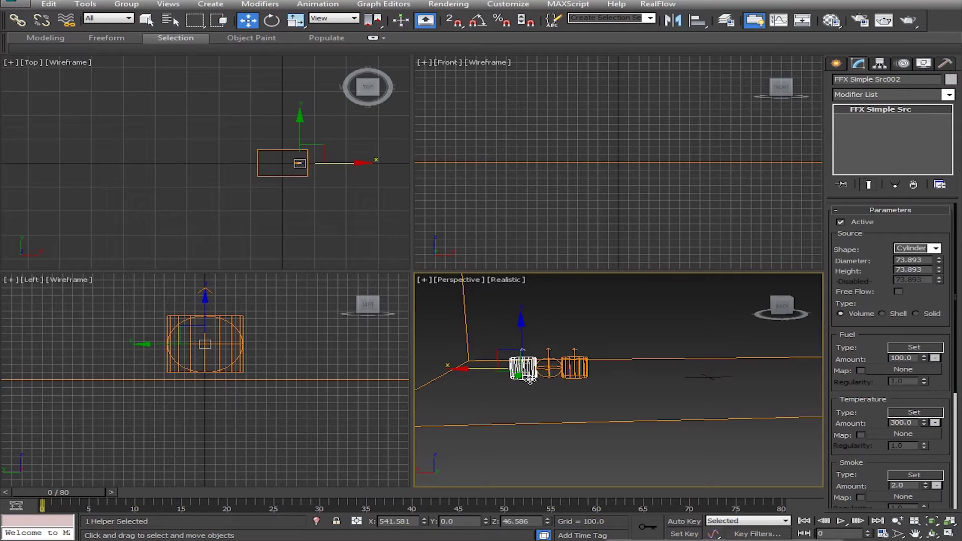
{"action": "left_click", "coordinate": [574, 369]}
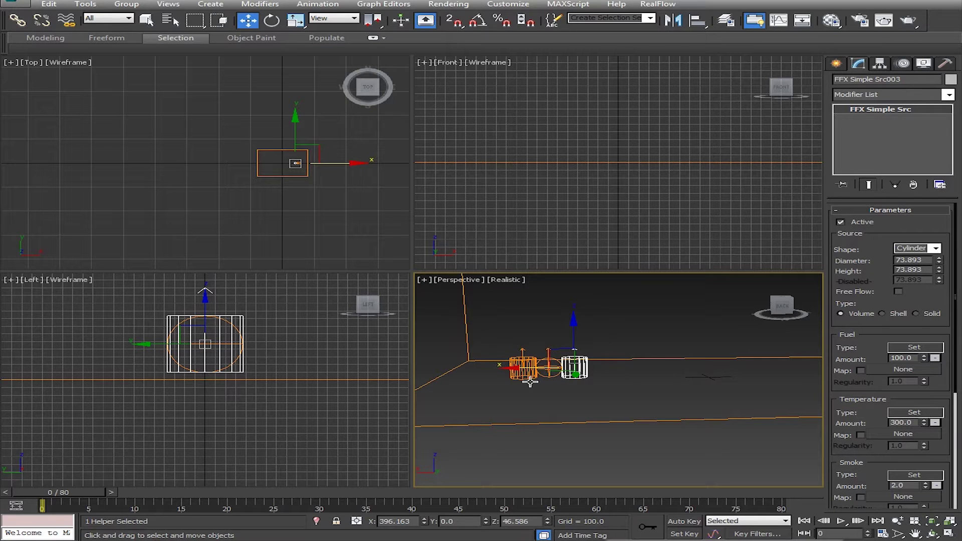
{"action": "left_click", "coordinate": [533, 361]}
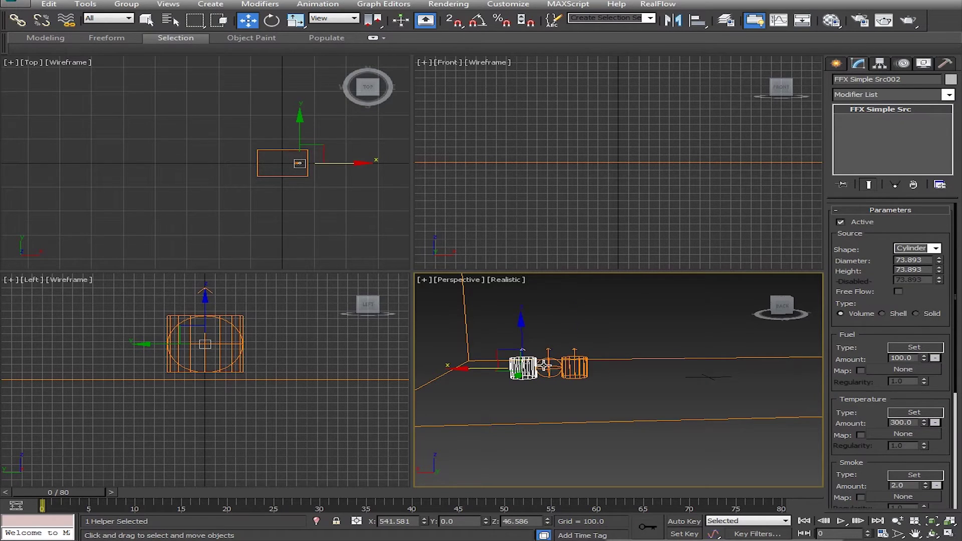
- Set the diameter of the sphere source and of the instanced cylinder sources to 75
{"action": "left_click", "coordinate": [549, 362]}
{"action": "double_click", "coordinate": [926, 260]}
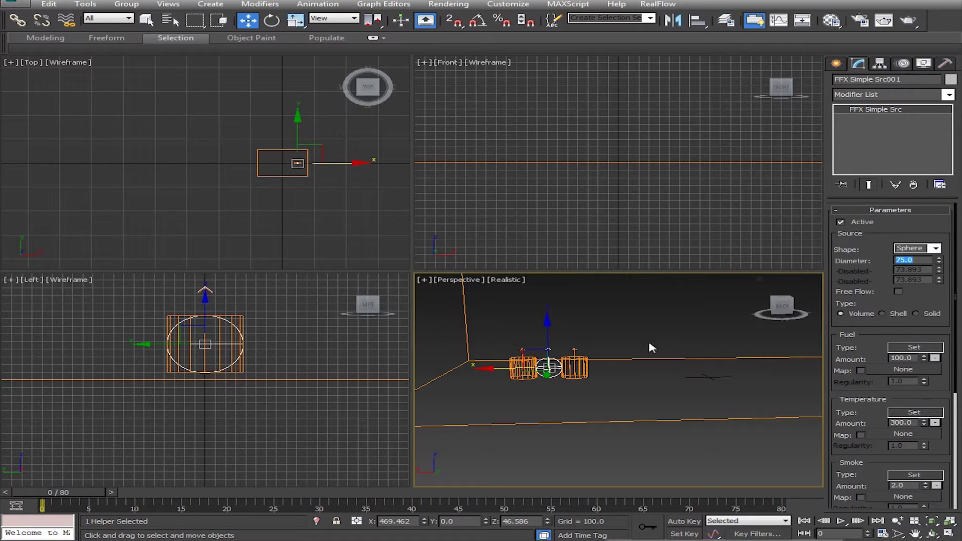
{"action": "left_click", "coordinate": [579, 362]}
{"action": "double_click", "coordinate": [933, 261]}
{"action": "type", "text": "75"}
{"action": "key", "text": "Return"}
{"action": "left_click", "coordinate": [523, 368]}
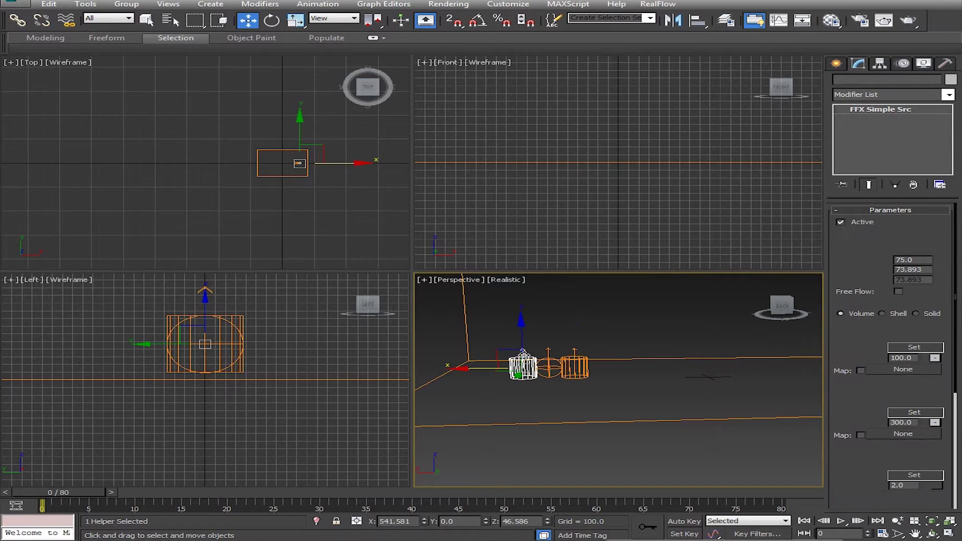
- Set the height of the cylinder sources to 65
{"action": "double_click", "coordinate": [912, 270]}
{"action": "type", "text": "65"}
{"action": "key", "text": "Return"}
- Turn on angle snap and tilt both cylinder sources outward from the sphere, the first slightly and the instanced one by 45 degrees about Y
{"action": "scroll", "coordinate": [591, 436], "scroll_direction": "up", "scroll_amount": 2}
{"action": "key", "text": "e"}
{"action": "mouse_move", "coordinate": [636, 386]}
{"action": "middle_mouse_down", "text": "alt"}
{"action": "mouse_move", "coordinate": [602, 389]}
{"action": "mouse_move", "coordinate": [633, 390]}
{"action": "middle_mouse_up", "text": "alt"}
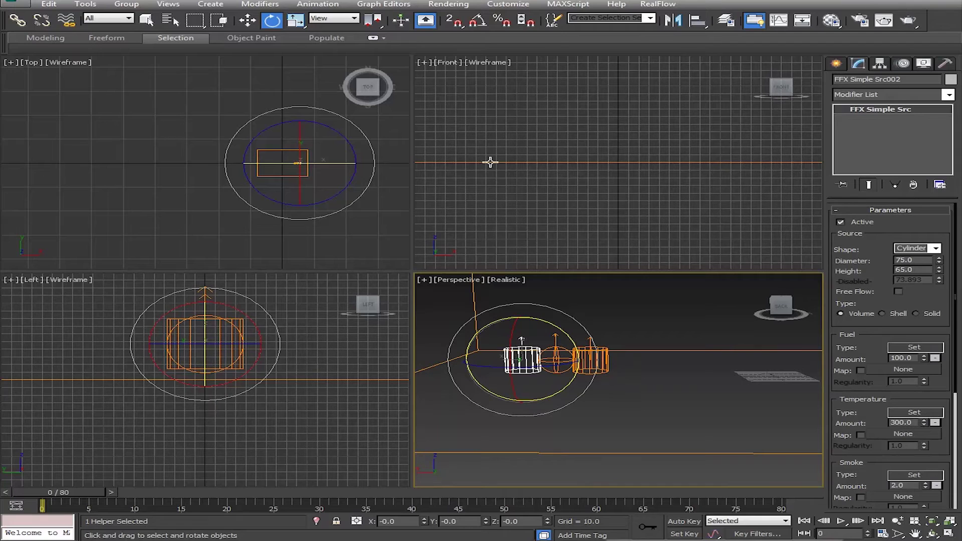
{"action": "left_click", "coordinate": [479, 21]}
{"action": "left_click_drag", "start_coordinate": [570, 337], "coordinate": [568, 332]}
{"action": "middle_click_drag", "start_coordinate": [589, 386], "coordinate": [603, 360], "text": "alt"}
{"action": "left_click", "coordinate": [604, 361]}
{"action": "left_click_drag", "start_coordinate": [623, 323], "coordinate": [646, 336]}
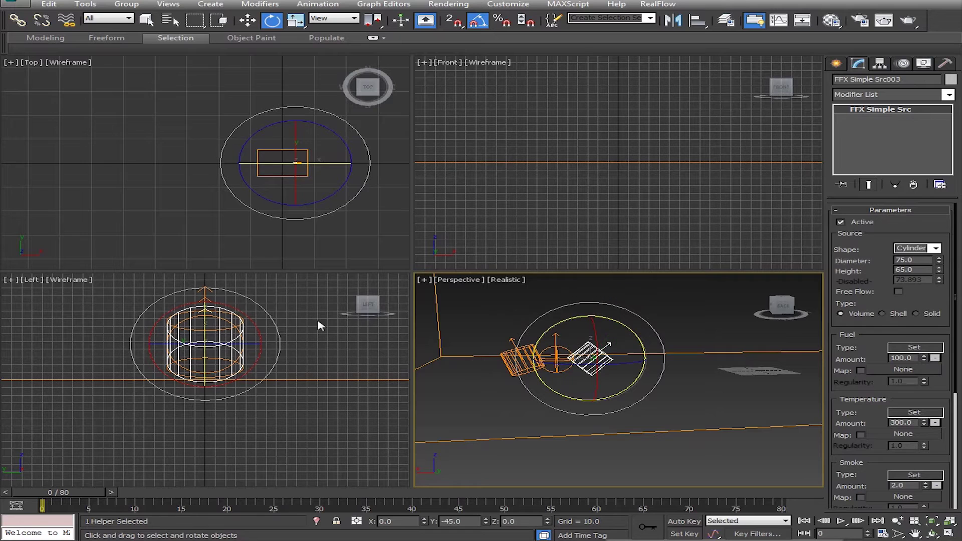
- Switch the Left viewport to a Back view and raise both tilted cylinders slightly, the less tilted one to about 51 in Z
{"action": "left_click", "coordinate": [373, 312]}
{"action": "left_click", "coordinate": [353, 307]}
{"action": "middle_click_drag", "start_coordinate": [105, 361], "coordinate": [161, 369]}
{"action": "left_click", "coordinate": [288, 353]}
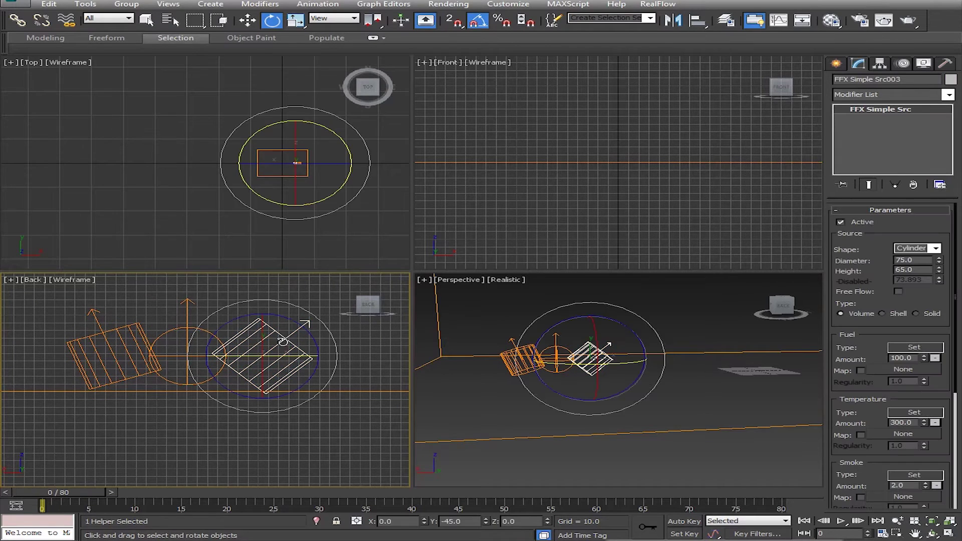
{"action": "key", "text": "w"}
{"action": "left_click", "coordinate": [90, 346]}
{"action": "left_click", "coordinate": [93, 335]}
{"action": "left_click_drag", "start_coordinate": [112, 313], "coordinate": [113, 310]}
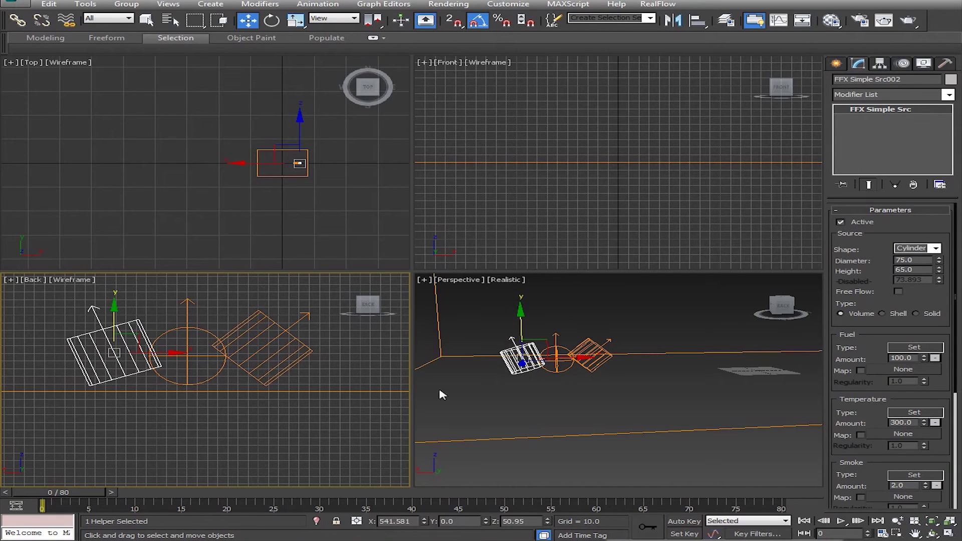
- Select all three simple sources and move them together along X toward the container's centre
{"action": "scroll", "coordinate": [557, 383], "scroll_direction": "down", "scroll_amount": 4}
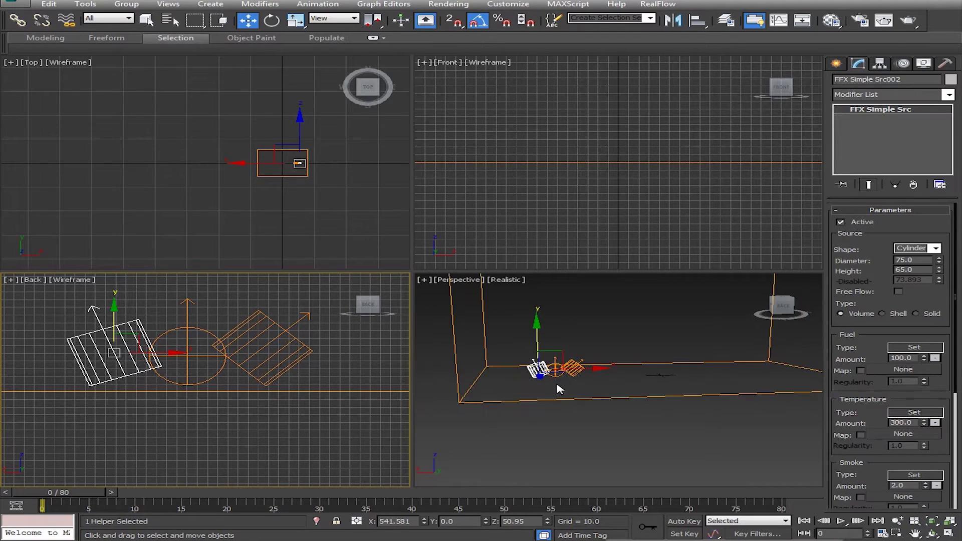
{"action": "scroll", "coordinate": [597, 371], "scroll_direction": "up", "scroll_amount": 1}
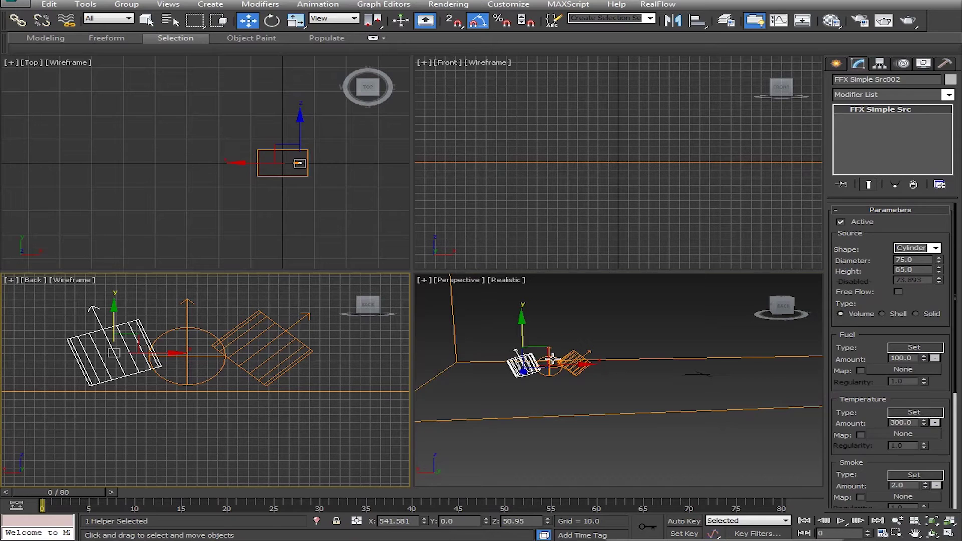
{"action": "left_click", "coordinate": [576, 361]}
{"action": "left_click", "coordinate": [549, 364], "text": "ctrl"}
{"action": "left_click", "coordinate": [524, 365], "text": "ctrl"}
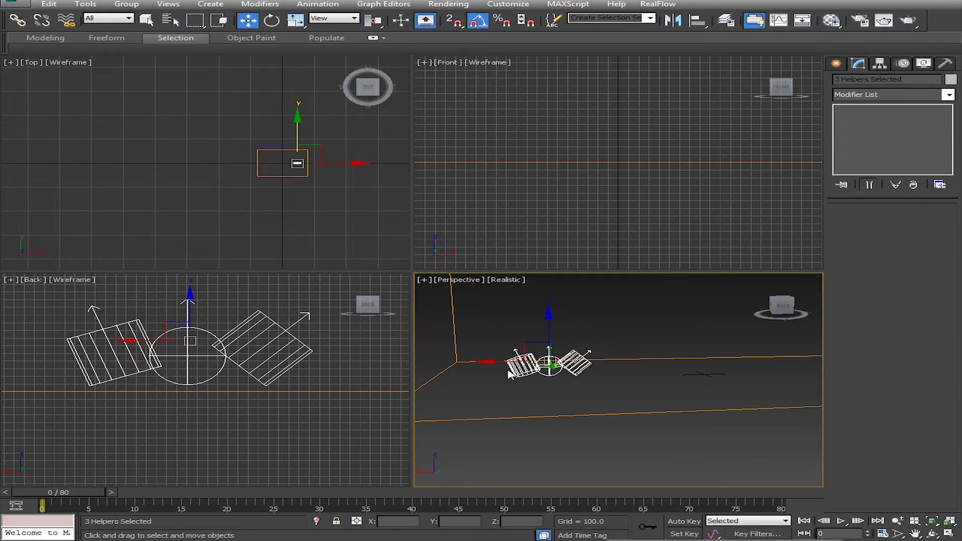
{"action": "left_click_drag", "start_coordinate": [490, 363], "coordinate": [505, 363]}
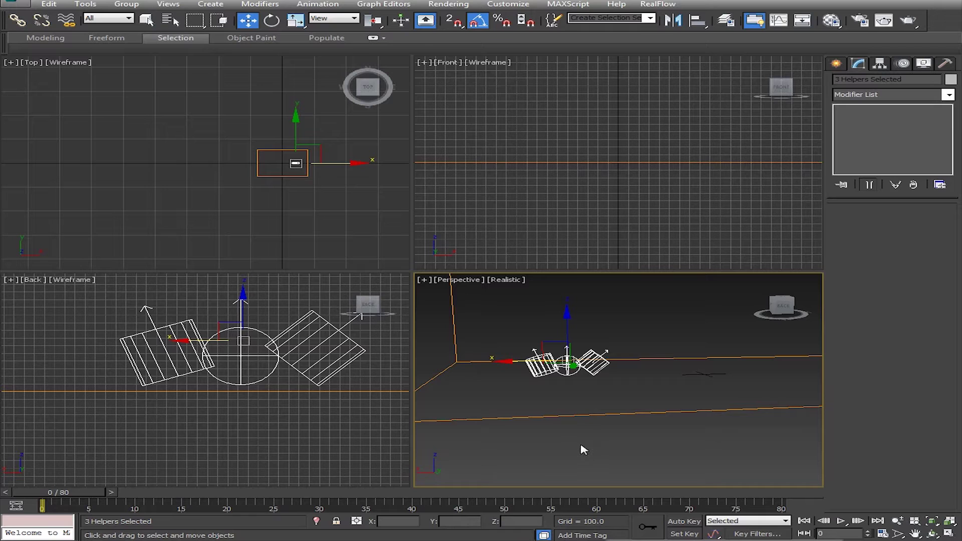
- Select the FumeFX container and open its simulation window on the object and source settings
{"action": "mouse_move", "coordinate": [620, 397]}
{"action": "middle_mouse_down", "text": "alt"}
{"action": "mouse_move", "coordinate": [562, 399]}
{"action": "mouse_move", "coordinate": [625, 408]}
{"action": "middle_mouse_up", "text": "alt"}
{"action": "left_click", "coordinate": [661, 388]}
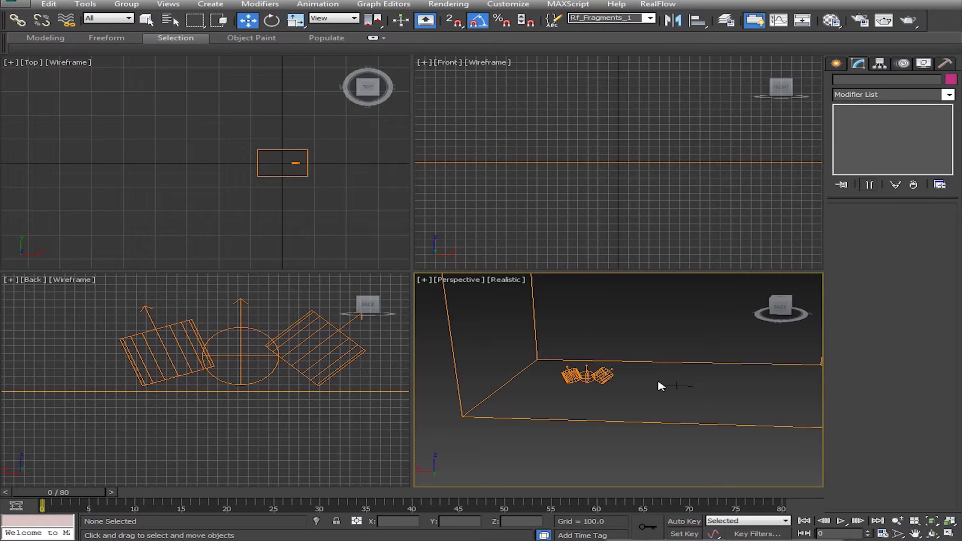
{"action": "left_click", "coordinate": [676, 384]}
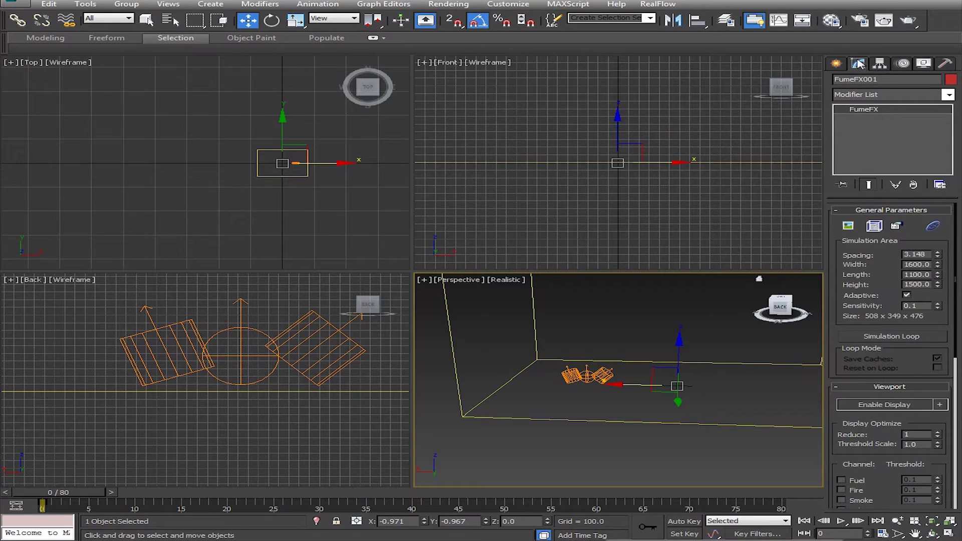
{"action": "left_click", "coordinate": [873, 226]}
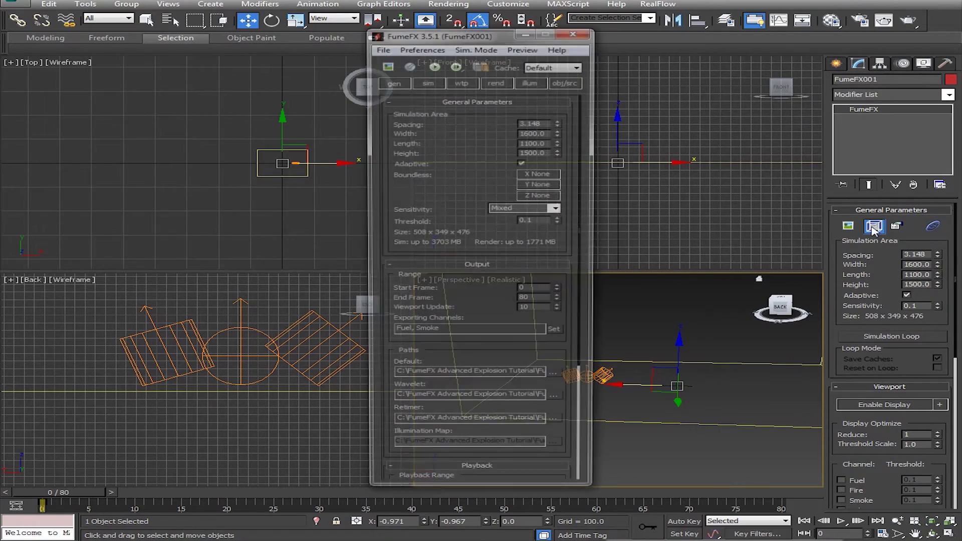
{"action": "left_click", "coordinate": [568, 81]}
{"action": "left_click_drag", "start_coordinate": [464, 33], "coordinate": [215, 28]}
- Add FFX Simple Src001, Src002 and Src003 to the container's list of objects and sources
{"action": "left_click", "coordinate": [238, 228]}
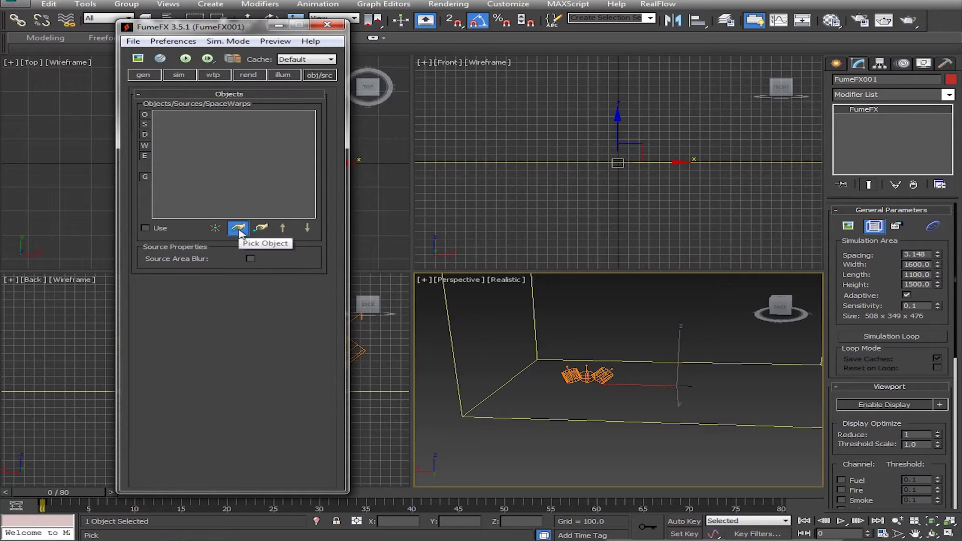
{"action": "left_click_drag", "start_coordinate": [190, 28], "coordinate": [228, 68]}
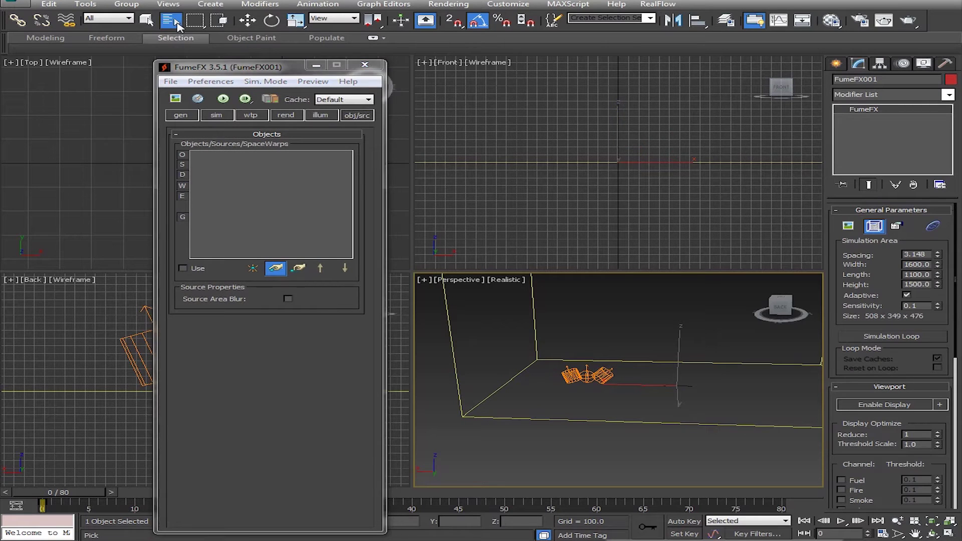
{"action": "key", "text": "h"}
{"action": "left_click_drag", "start_coordinate": [546, 139], "coordinate": [551, 171]}
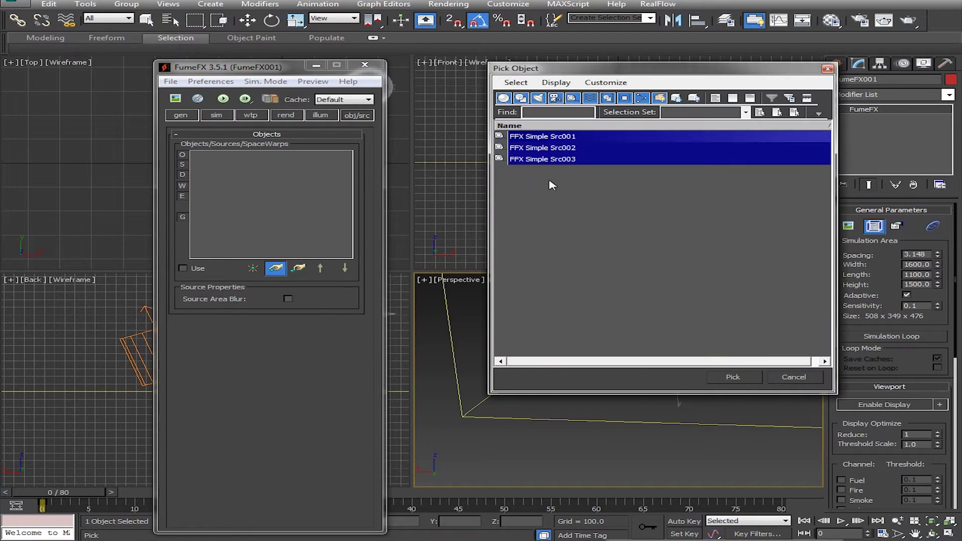
{"action": "left_click", "coordinate": [733, 377]}
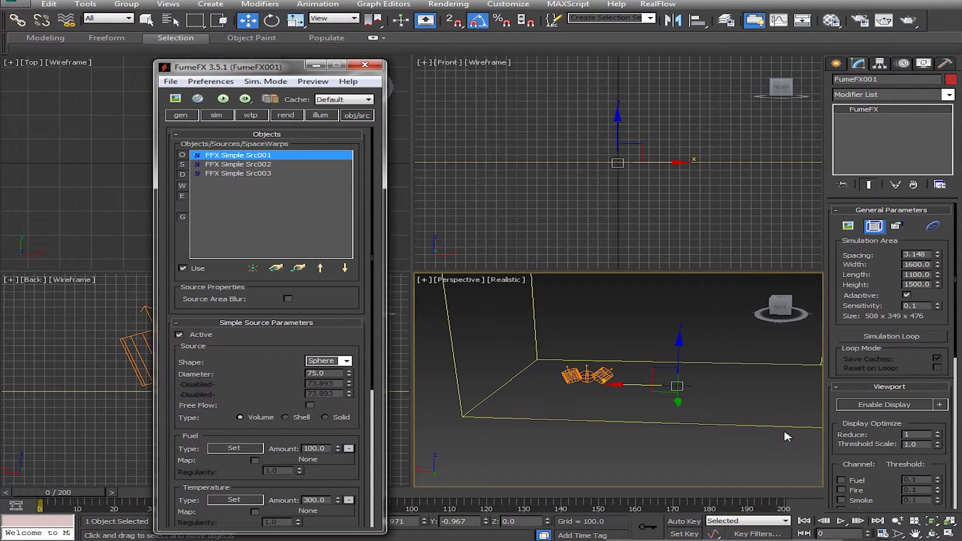
- Set the scene's animation range to frames 0 to 200 in the time configuration
{"action": "left_click", "coordinate": [882, 534]}
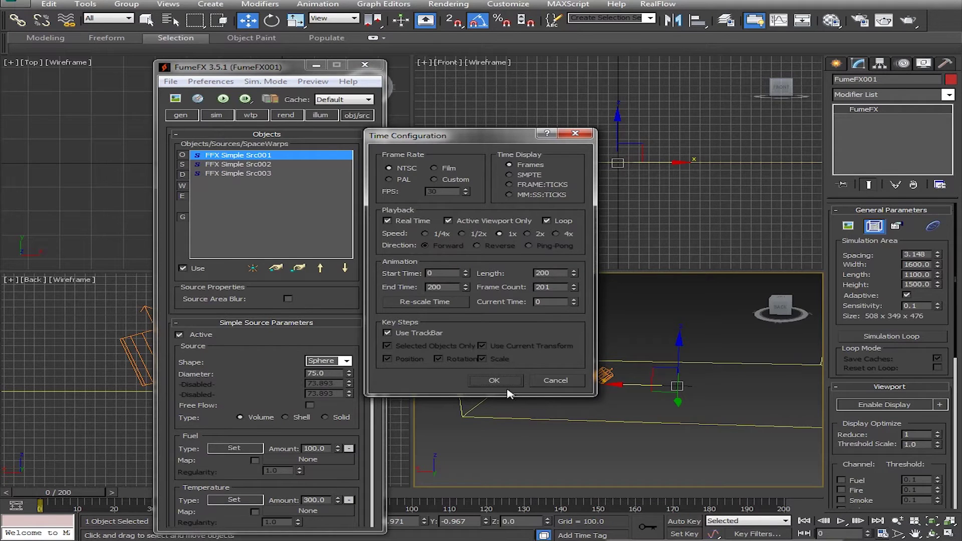
{"action": "left_click", "coordinate": [494, 382]}
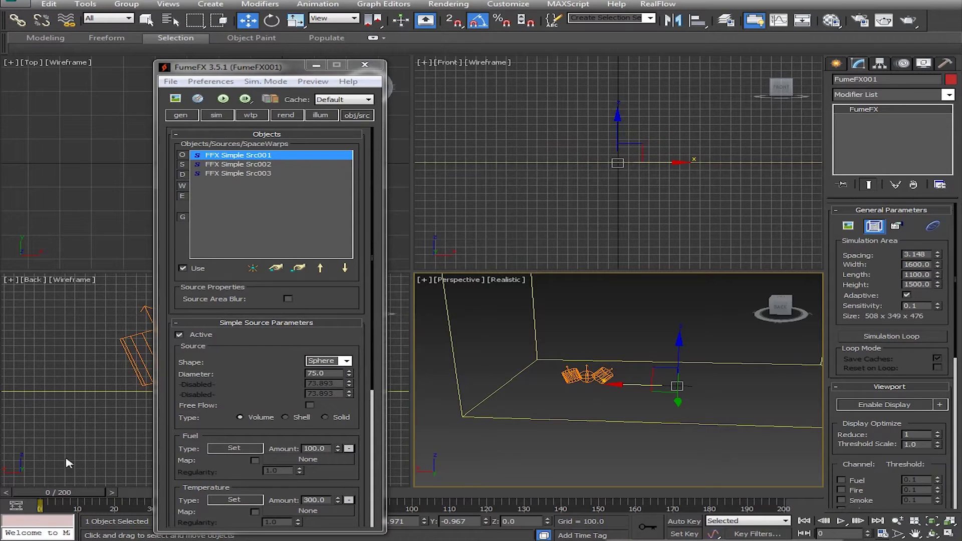
{"action": "left_click_drag", "start_coordinate": [277, 66], "coordinate": [259, 16]}
{"action": "mouse_move", "coordinate": [67, 496]}
{"action": "left_mouse_down"}
{"action": "mouse_move", "coordinate": [187, 504]}
{"action": "mouse_move", "coordinate": [70, 502]}
{"action": "left_mouse_up"}
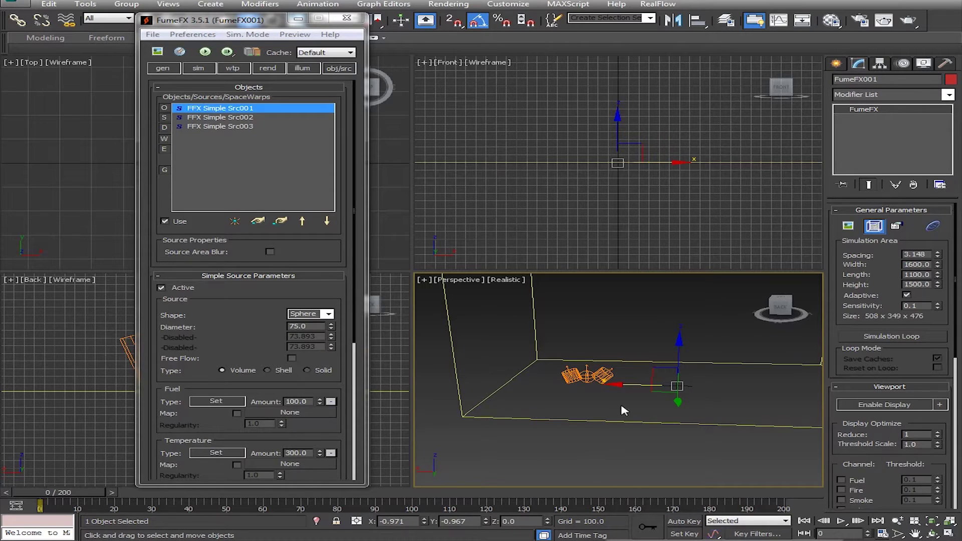
- Turn on Auto Key and select FFX Simple Src001 to review its shape, fuel, temperature and smoke parameters
{"action": "scroll", "coordinate": [587, 396], "scroll_direction": "up", "scroll_amount": 5}
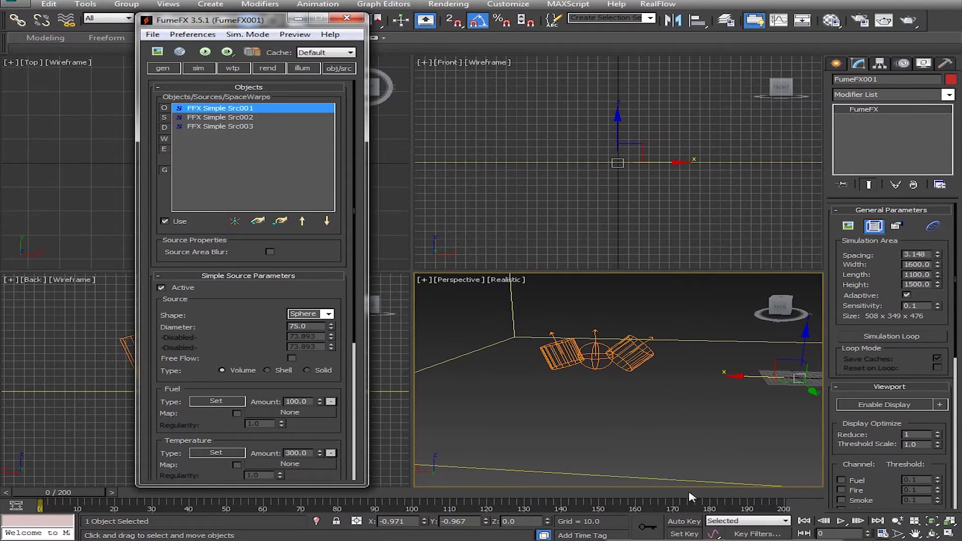
{"action": "left_click", "coordinate": [684, 522]}
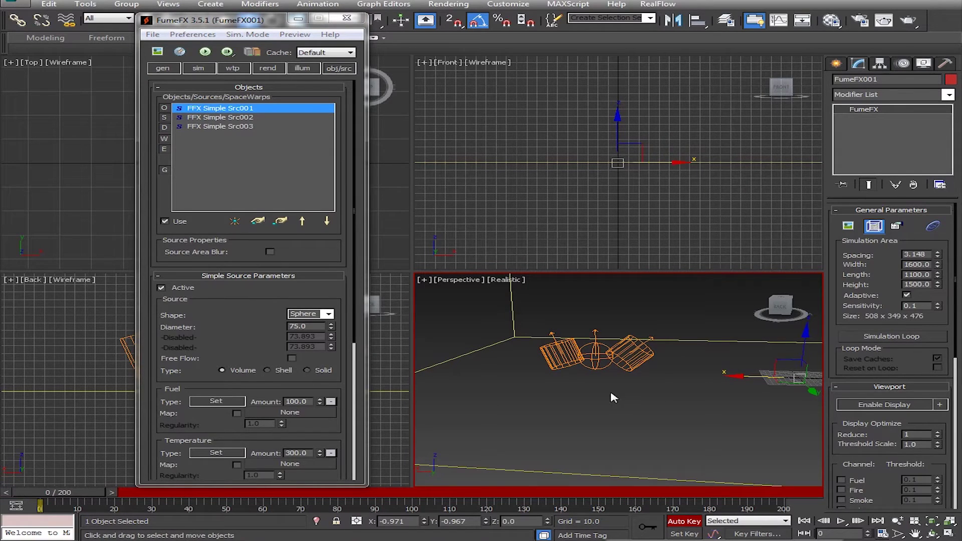
{"action": "left_click", "coordinate": [234, 111]}
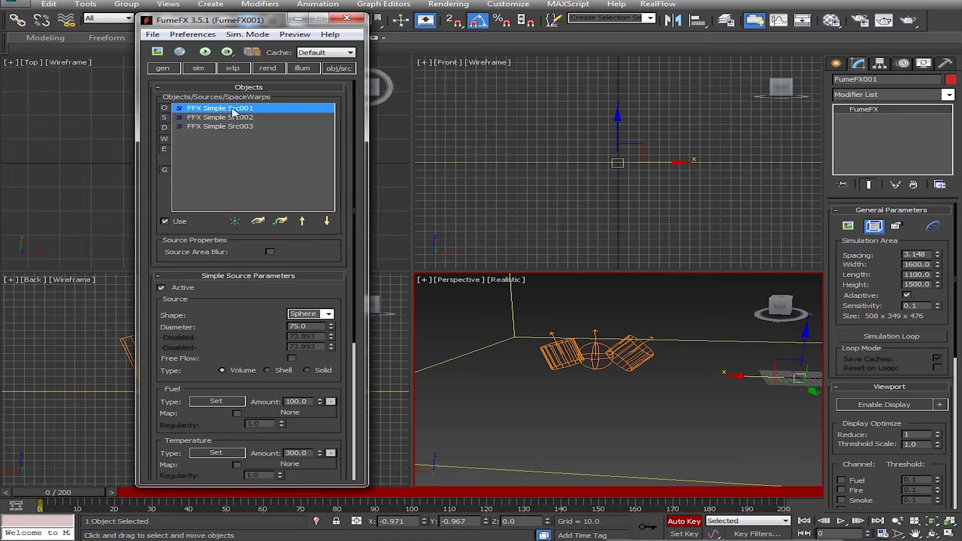
{"action": "left_click", "coordinate": [328, 314]}
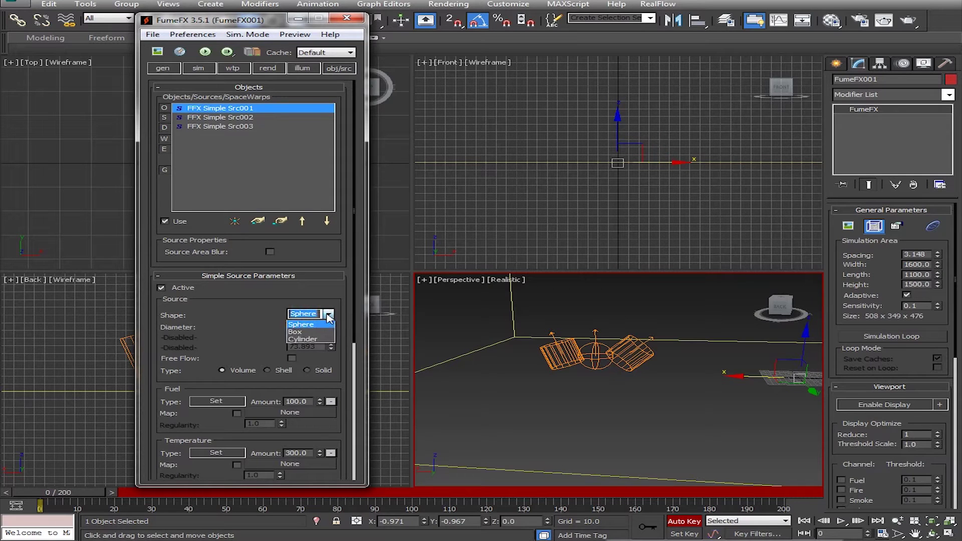
{"action": "left_click", "coordinate": [328, 317]}
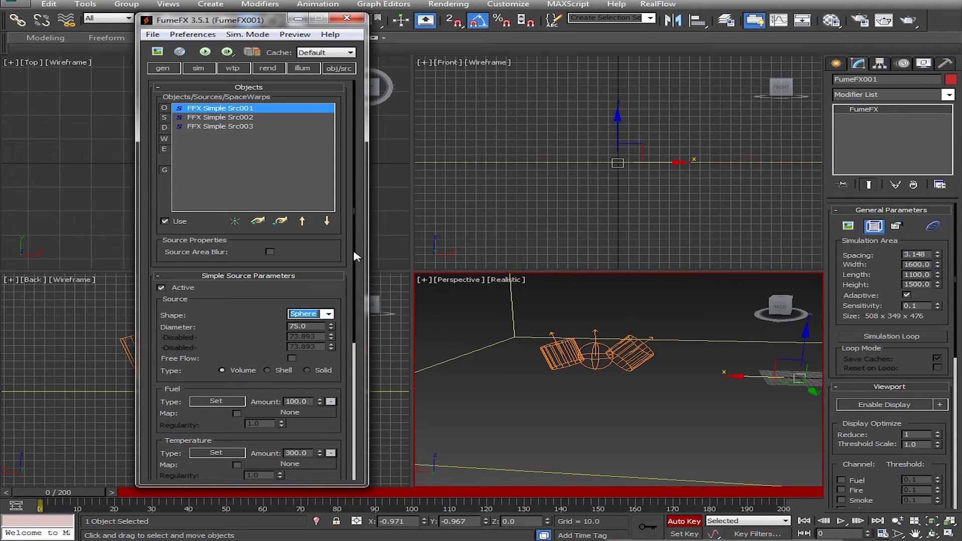
{"action": "scroll", "coordinate": [355, 253], "scroll_direction": "down", "scroll_amount": 5}
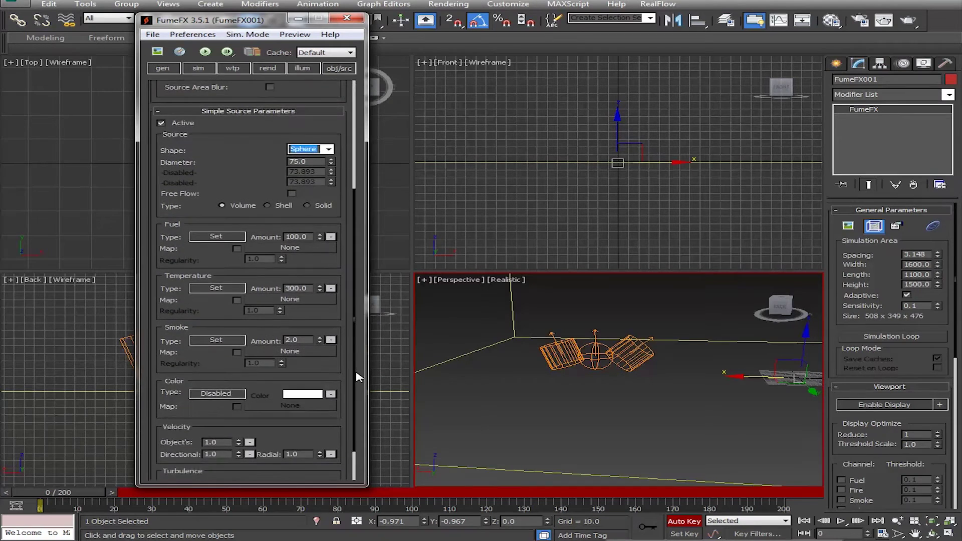
{"action": "scroll", "coordinate": [361, 248], "scroll_direction": "up", "scroll_amount": 5}
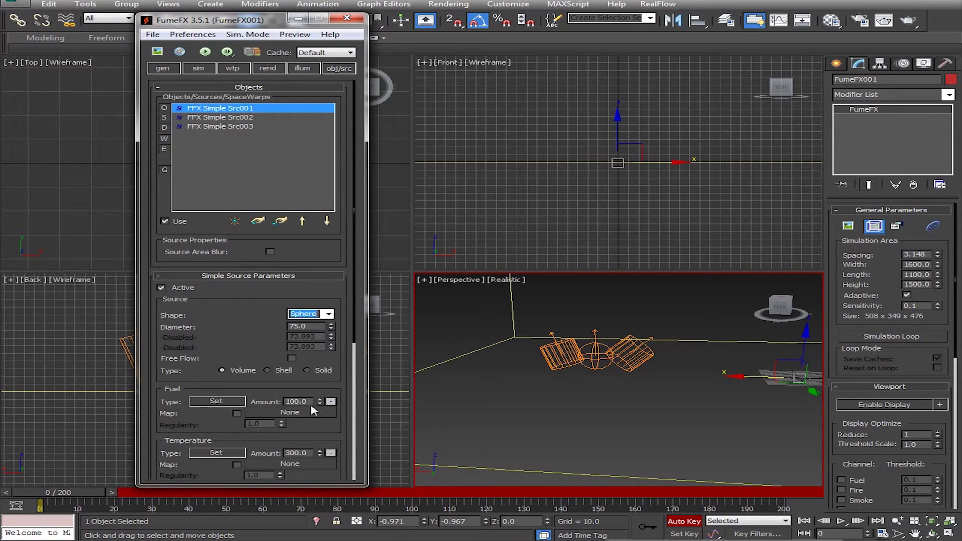
- Key the sphere source's fuel amount to 0 at frame 5
{"action": "left_click", "coordinate": [309, 402]}
{"action": "left_click_drag", "start_coordinate": [39, 495], "coordinate": [79, 497]}
{"action": "key", "text": "Home"}
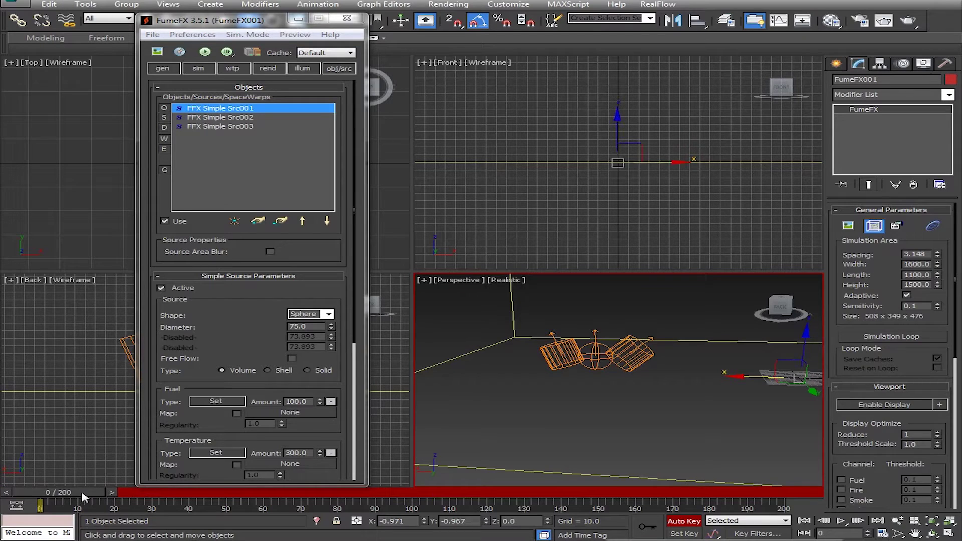
{"action": "left_click_drag", "start_coordinate": [73, 495], "coordinate": [93, 497]}
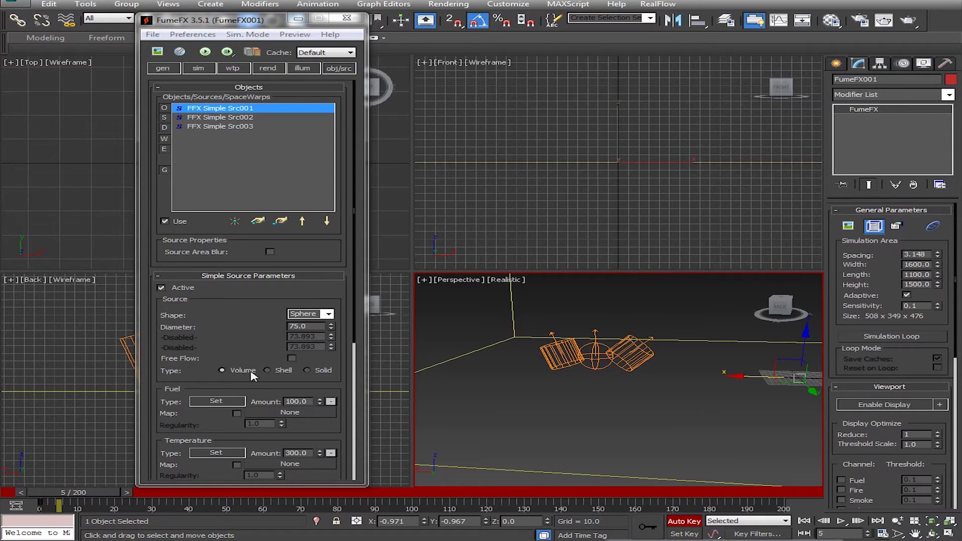
{"action": "double_click", "coordinate": [311, 402]}
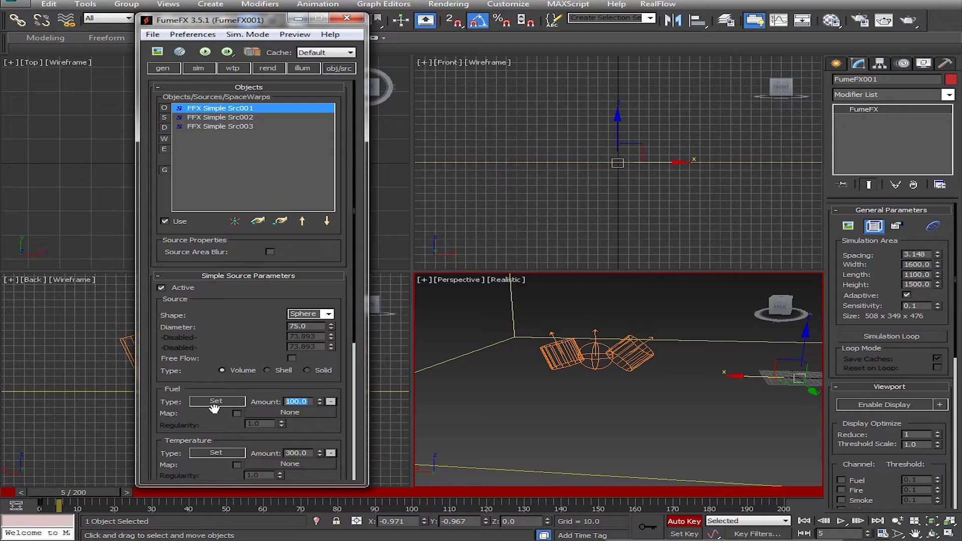
{"action": "type", "text": "0"}
- Key the sphere source's temperature amount to 303 at frame 5 and to 9999 at frame 0
{"action": "scroll", "coordinate": [306, 381], "scroll_direction": "down", "scroll_amount": 3}
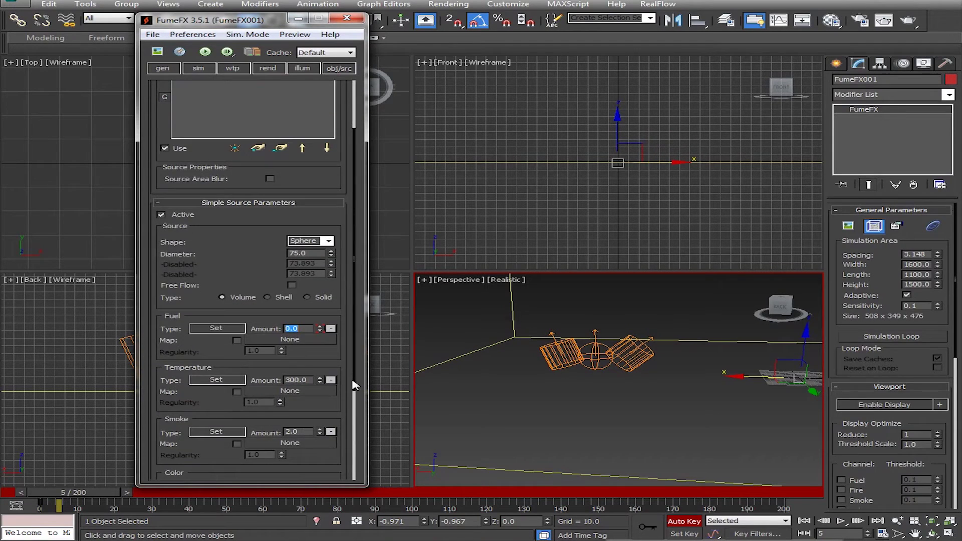
{"action": "left_click", "coordinate": [310, 380]}
{"action": "left_click_drag", "start_coordinate": [95, 493], "coordinate": [77, 493]}
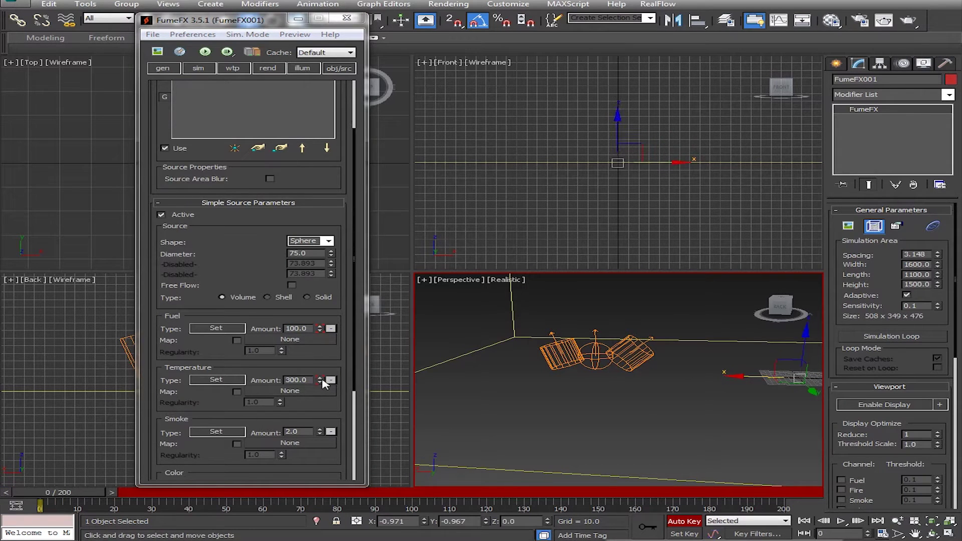
{"action": "left_click_drag", "start_coordinate": [323, 381], "coordinate": [289, 382]}
{"action": "type", "text": "9999"}
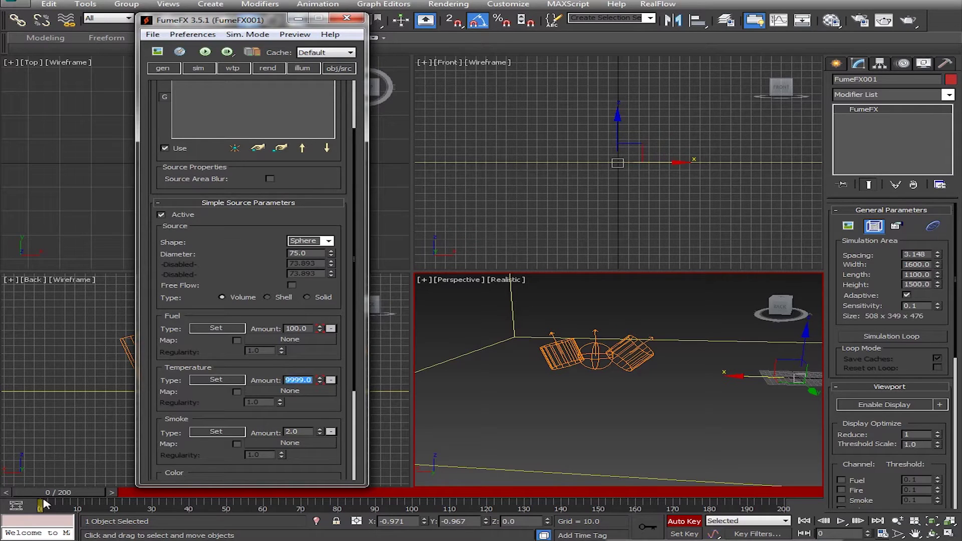
- Key the sphere source's temperature amount to 1000 at frame 200
{"action": "left_click_drag", "start_coordinate": [51, 492], "coordinate": [810, 490]}
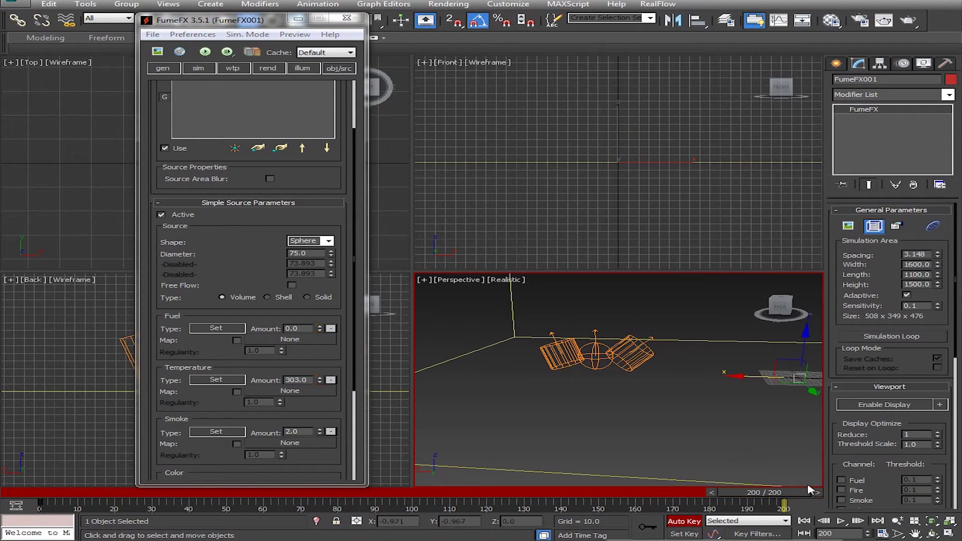
{"action": "left_click", "coordinate": [311, 380]}
{"action": "type", "text": "1"}
{"action": "type", "text": "0000"}
{"action": "key", "text": "Return"}
- Key the sphere source's smoke amount to 3.5 at frame 0 and 0.2 at frame 15
{"action": "left_click_drag", "start_coordinate": [764, 492], "coordinate": [3, 498]}
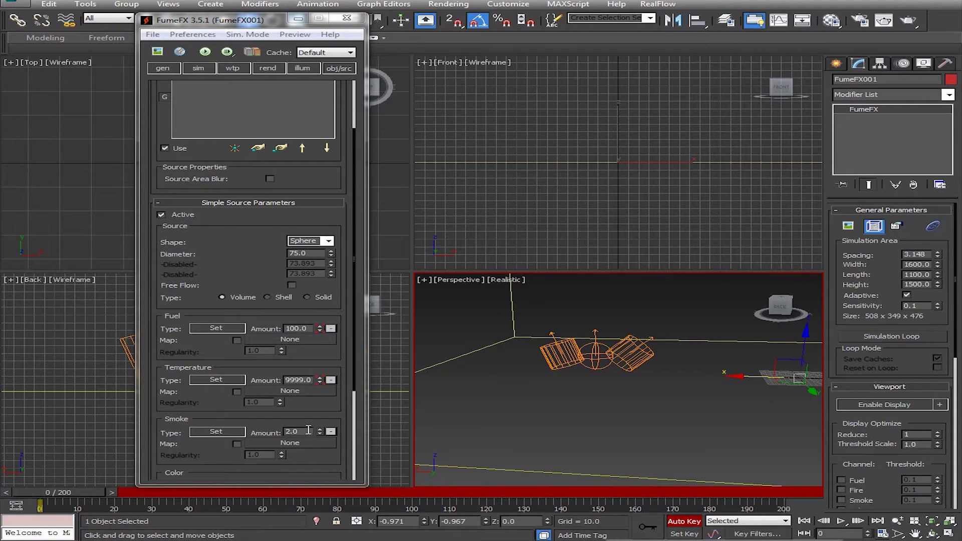
{"action": "double_click", "coordinate": [308, 431]}
{"action": "type", "text": "3.5"}
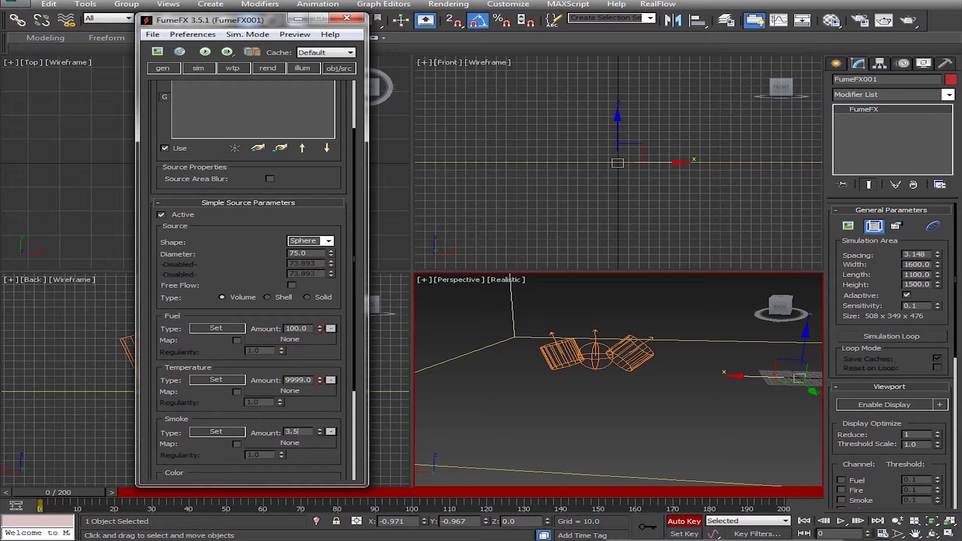
{"action": "left_click_drag", "start_coordinate": [58, 494], "coordinate": [107, 496]}
{"action": "double_click", "coordinate": [298, 432]}
{"action": "type", "text": "0"}
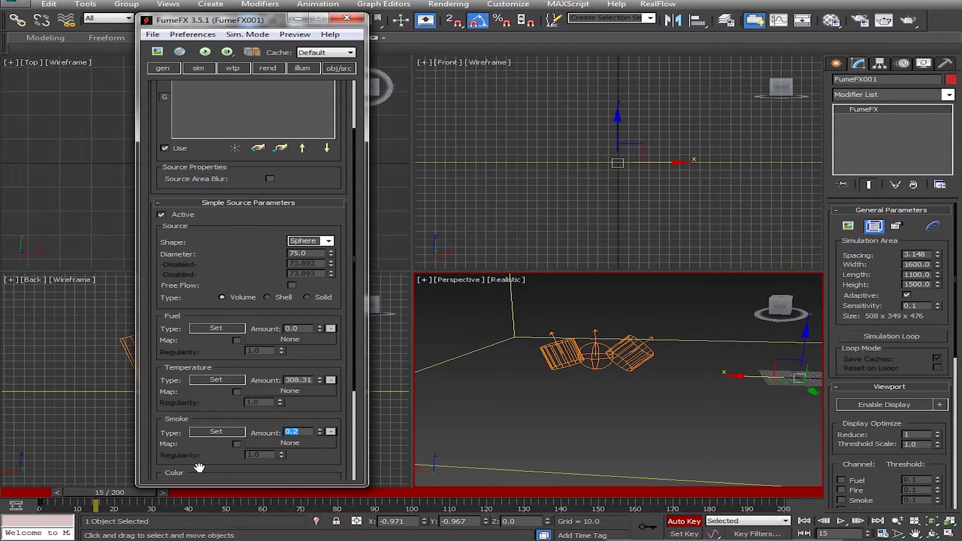
- At frame 0, set the sphere source's directional velocity to 10 and its radial velocity to 5
{"action": "scroll", "coordinate": [350, 458], "scroll_direction": "down", "scroll_amount": 3}
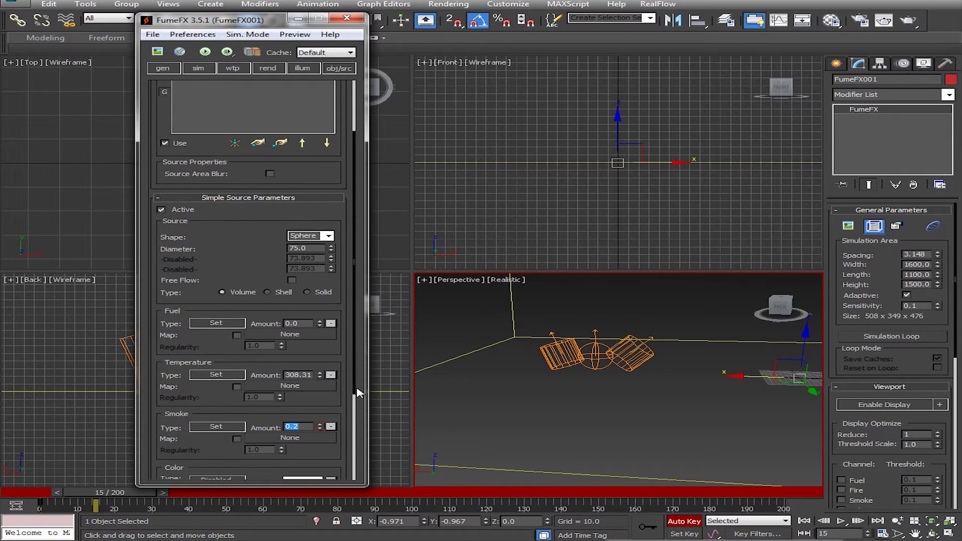
{"action": "scroll", "coordinate": [350, 457], "scroll_direction": "down", "scroll_amount": 2}
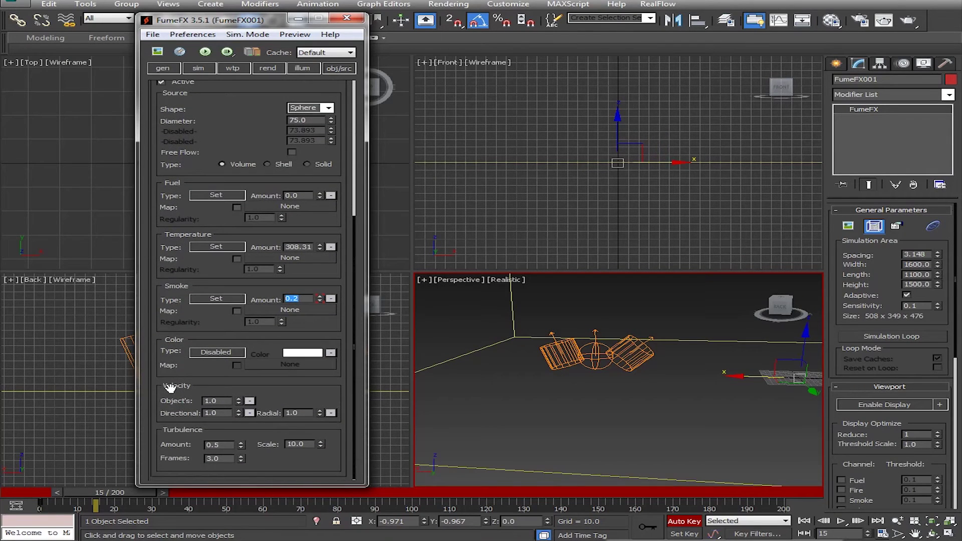
{"action": "key", "text": "Home"}
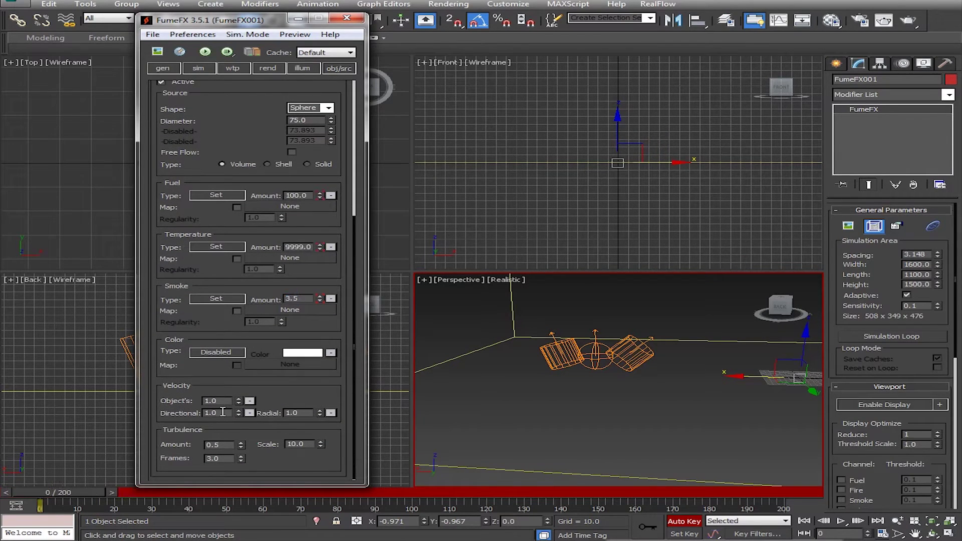
{"action": "double_click", "coordinate": [223, 411]}
{"action": "type", "text": "10"}
{"action": "double_click", "coordinate": [308, 413]}
{"action": "type", "text": "5"}
- Set the sphere source's turbulence amount to 0.85 and its turbulence scale to 3
{"action": "left_click", "coordinate": [215, 445]}
{"action": "left_click", "coordinate": [309, 444]}
{"action": "double_click", "coordinate": [309, 445]}
{"action": "type", "text": "3"}
{"action": "key", "text": "Return"}
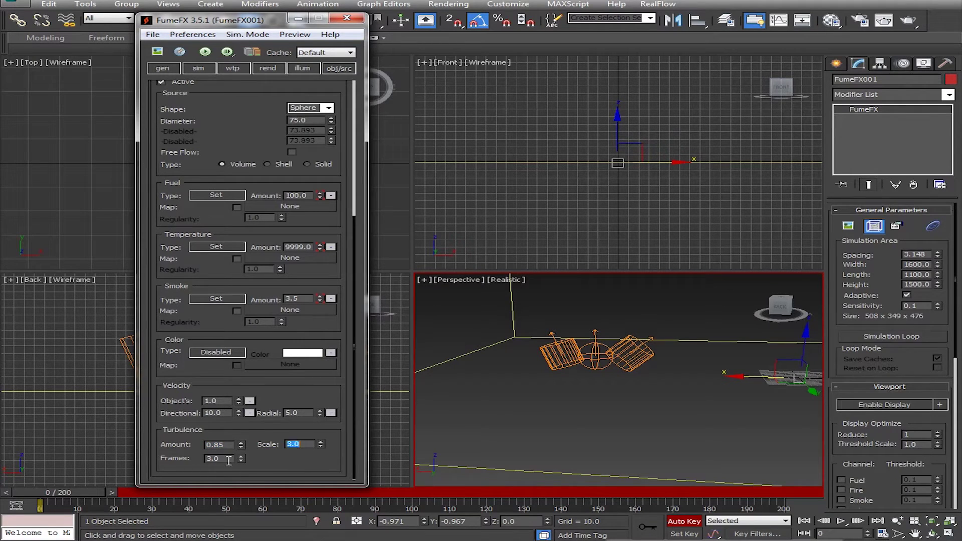
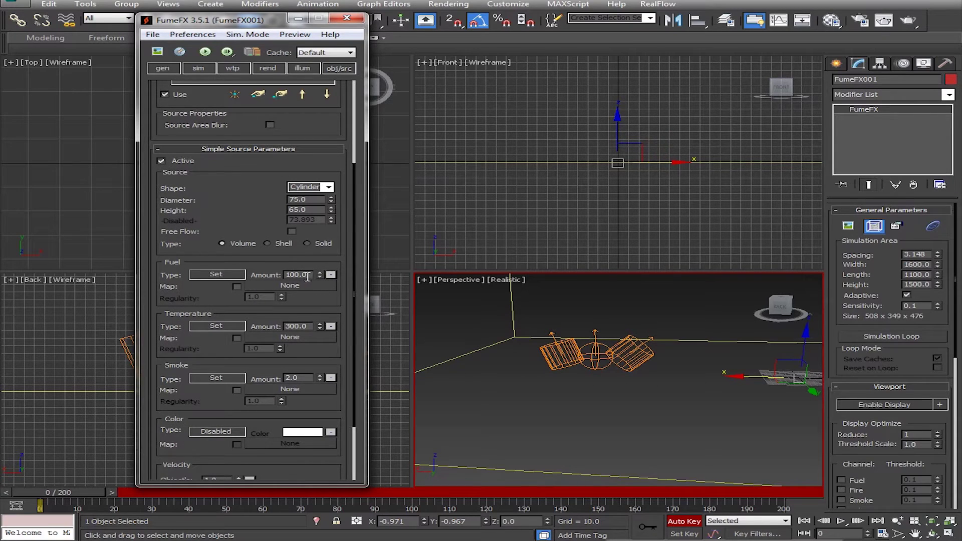
- Key the cylinder source's fuel amount to 0 at frame 5
{"action": "left_click_drag", "start_coordinate": [86, 495], "coordinate": [101, 496]}
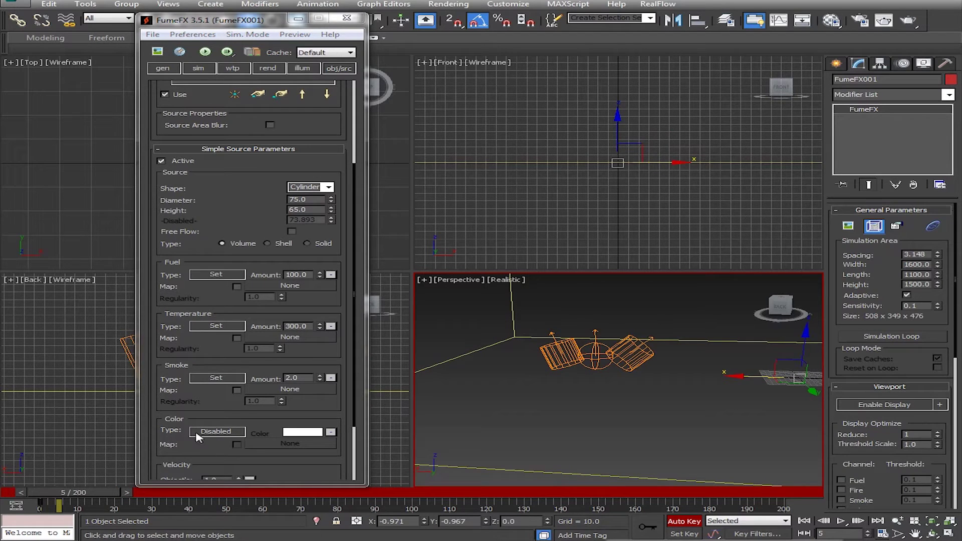
{"action": "left_click", "coordinate": [308, 273]}
{"action": "type", "text": "0"}
{"action": "key", "text": "Return"}
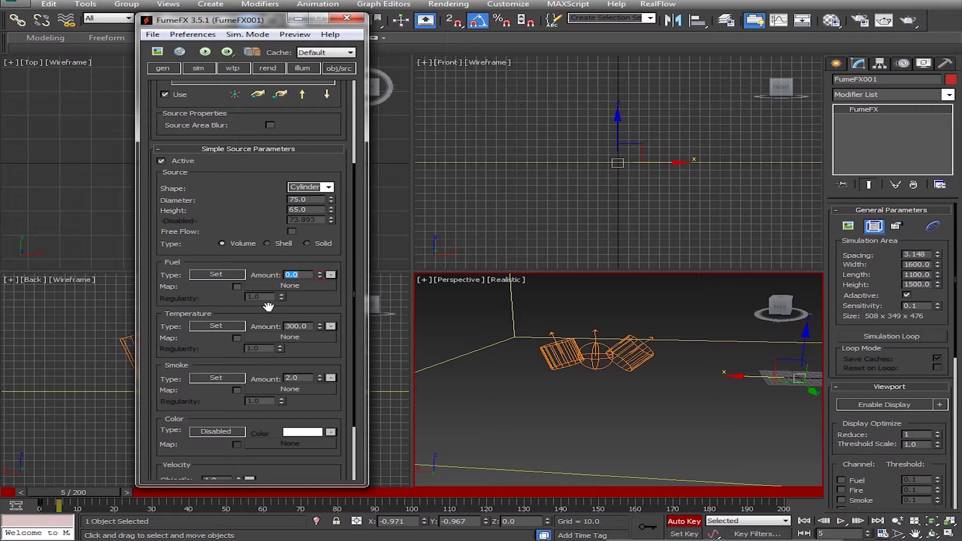
- Set the cylinder source's temperature amount to 7000 at frame 0
{"action": "left_click_drag", "start_coordinate": [72, 497], "coordinate": [6, 500]}
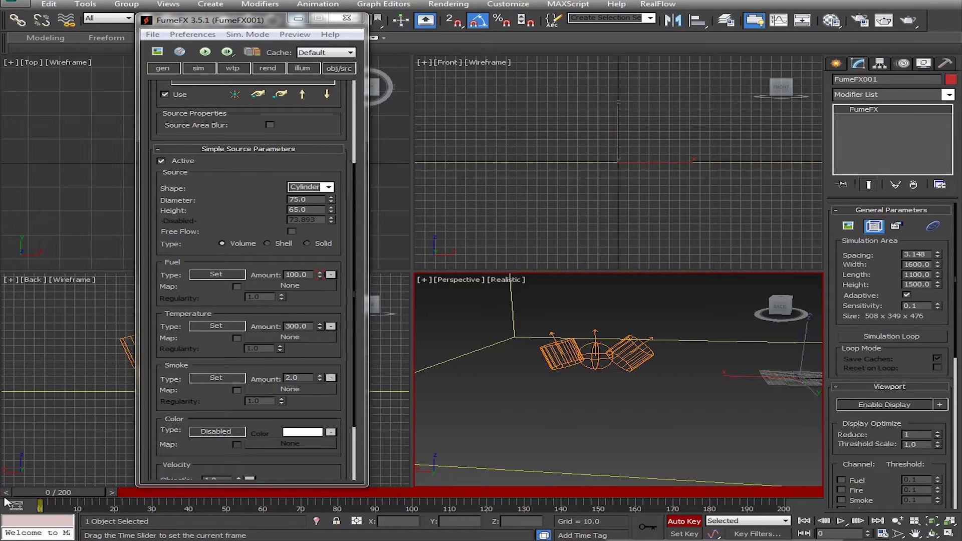
{"action": "left_click", "coordinate": [299, 327]}
{"action": "type", "text": "7000"}
{"action": "key", "text": "Return"}
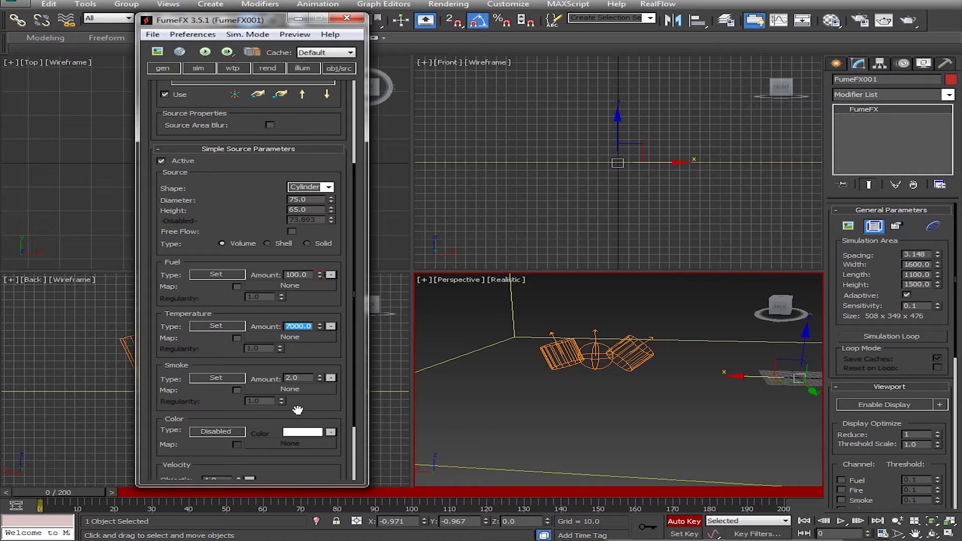
- Key the cylinder source's temperature amount to 2000 at frame 200
{"action": "left_click", "coordinate": [780, 494]}
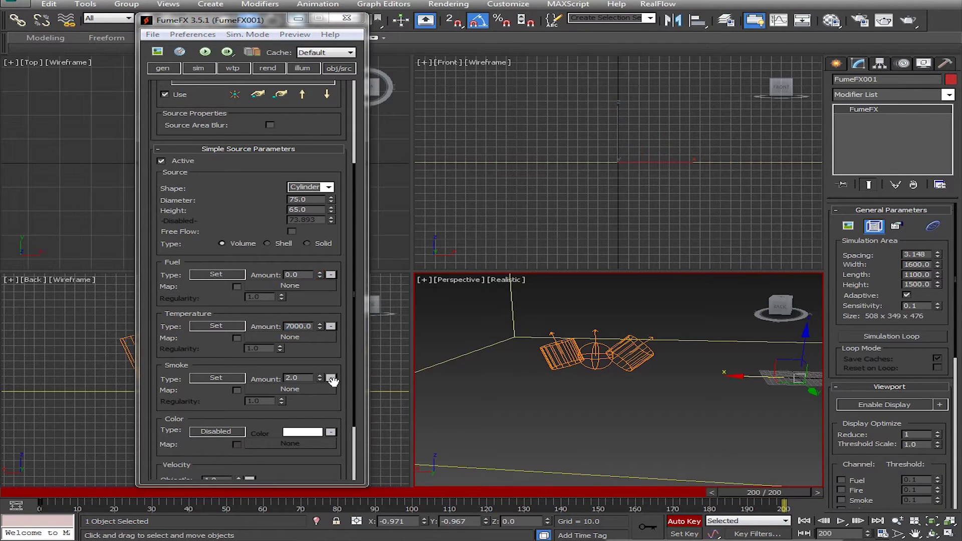
{"action": "left_click_drag", "start_coordinate": [291, 327], "coordinate": [248, 328]}
{"action": "type", "text": "2"}
{"action": "key", "text": "Return"}
{"action": "left_click", "coordinate": [298, 329]}
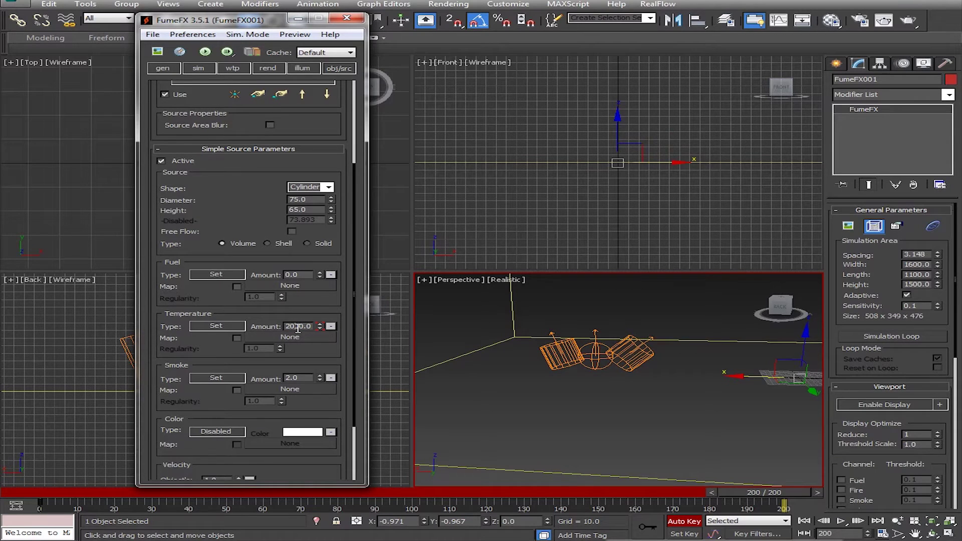
- Key the cylinder source's smoke amount to 3 at frame 0 and 0.2 at frame 15
{"action": "left_click_drag", "start_coordinate": [760, 496], "coordinate": [50, 493]}
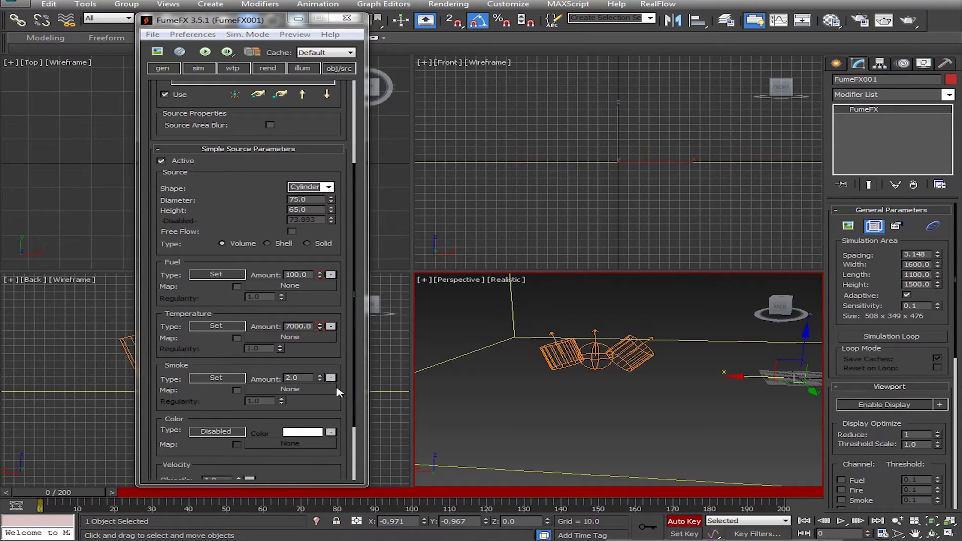
{"action": "double_click", "coordinate": [311, 379]}
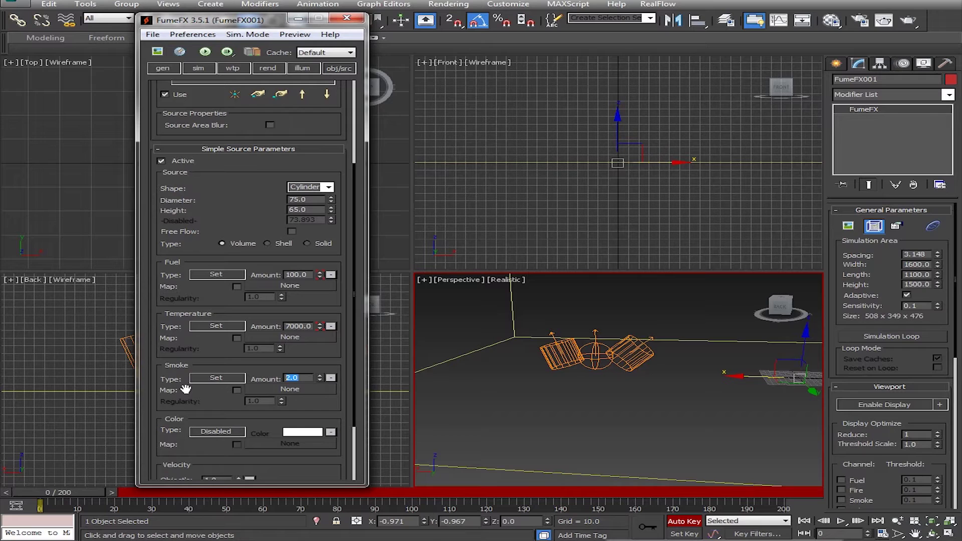
{"action": "type", "text": "3"}
{"action": "left_click_drag", "start_coordinate": [90, 493], "coordinate": [143, 501]}
{"action": "left_click", "coordinate": [236, 386]}
{"action": "type", "text": "0.2"}
{"action": "key", "text": "Return"}
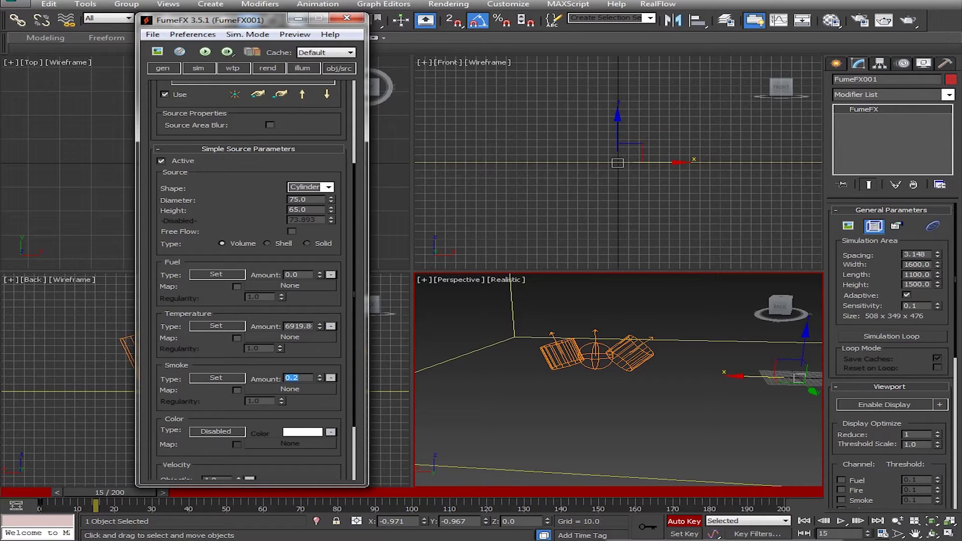
- Turn off automatic keying at frame 0 and set the cylinder source's directional velocity to 3 and radial velocity to 2
{"action": "left_click_drag", "start_coordinate": [355, 337], "coordinate": [355, 422]}
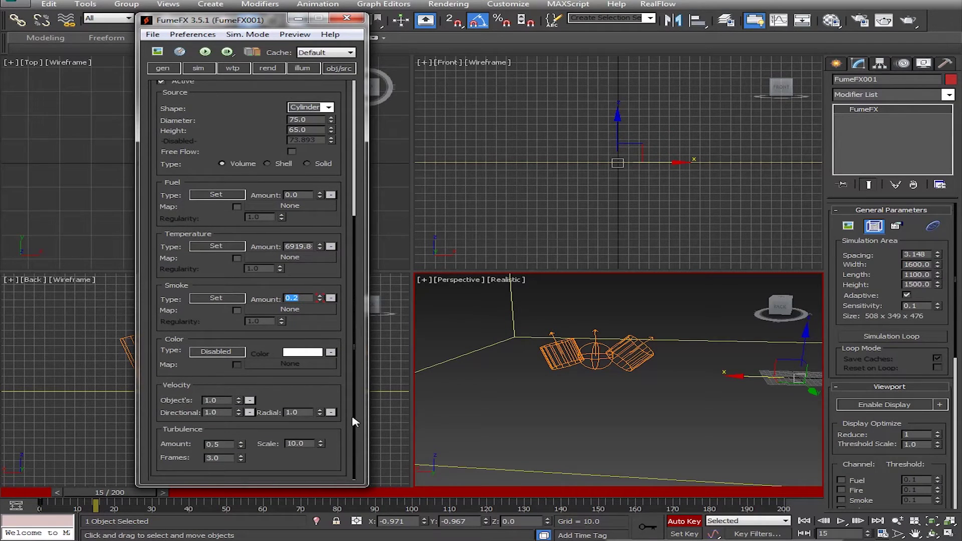
{"action": "left_click_drag", "start_coordinate": [144, 496], "coordinate": [44, 507]}
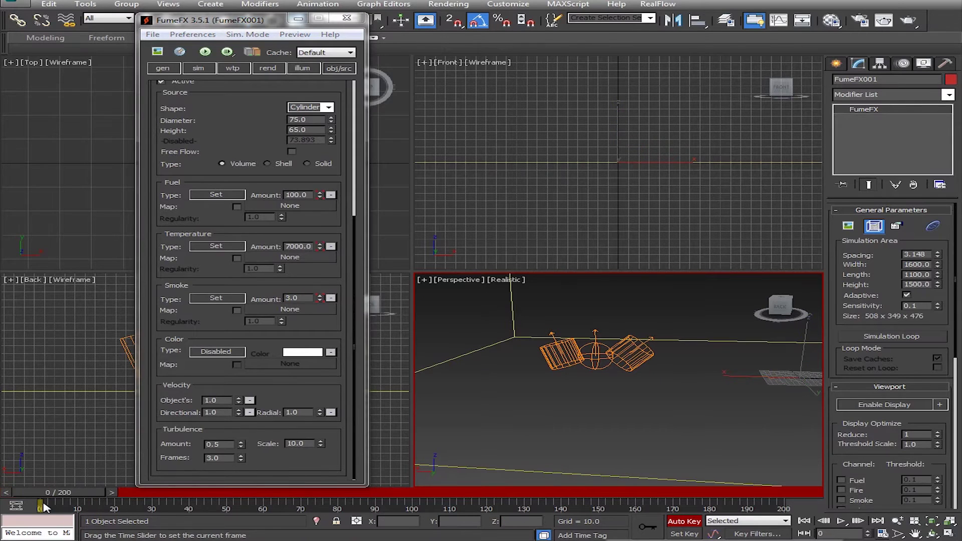
{"action": "left_click", "coordinate": [683, 521]}
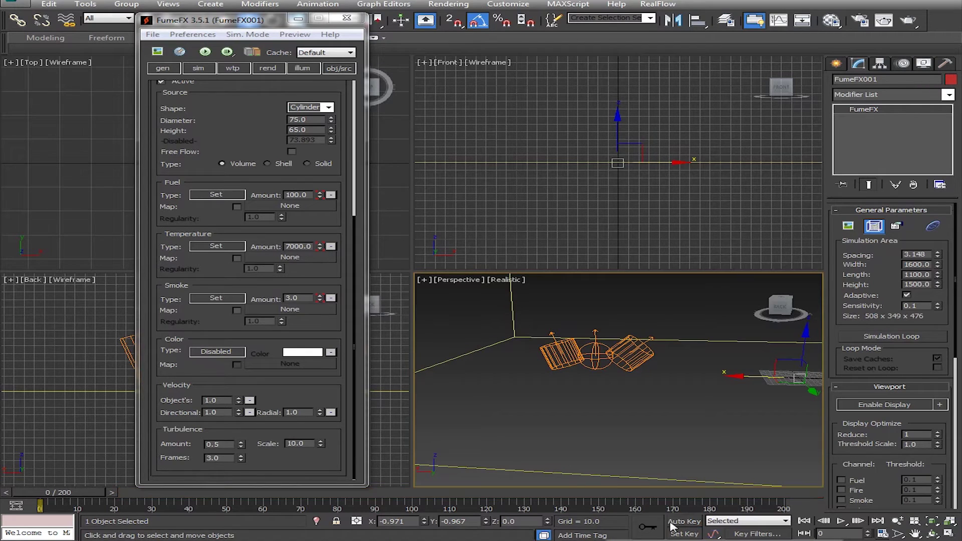
{"action": "double_click", "coordinate": [226, 410]}
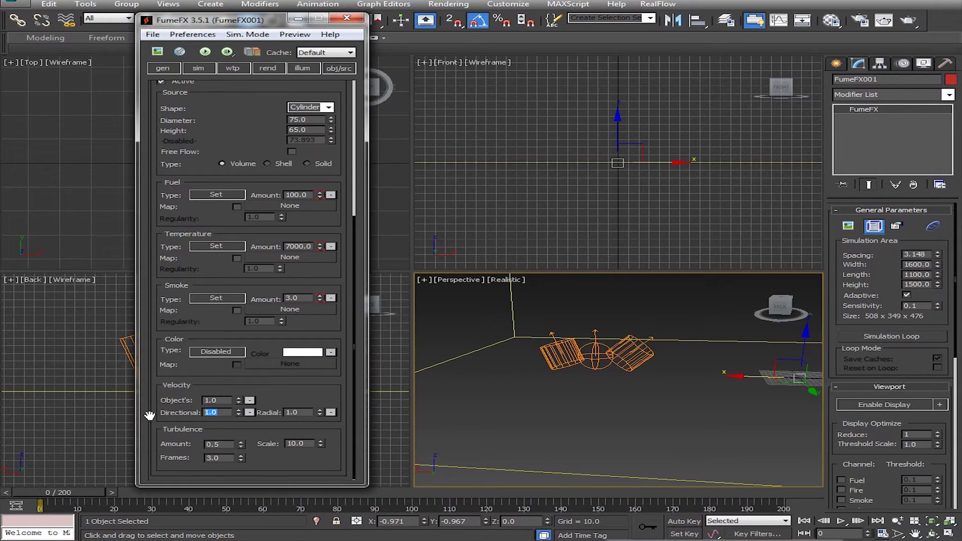
{"action": "type", "text": "3"}
{"action": "double_click", "coordinate": [291, 412]}
{"action": "type", "text": "2"}
{"action": "key", "text": "Return"}
- Adjust the cylinder source's turbulence amount and set its turbulence scale to 3
{"action": "type", "text": "8"}
{"action": "key", "text": "Return"}
{"action": "double_click", "coordinate": [301, 444]}
{"action": "type", "text": "3"}
{"action": "key", "text": "Return"}
{"action": "left_click", "coordinate": [213, 458]}
- Check the parameters of the first and third simple sources in the source list
{"action": "left_click_drag", "start_coordinate": [357, 310], "coordinate": [364, 149]}
{"action": "left_click", "coordinate": [224, 108]}
{"action": "left_click", "coordinate": [230, 127]}
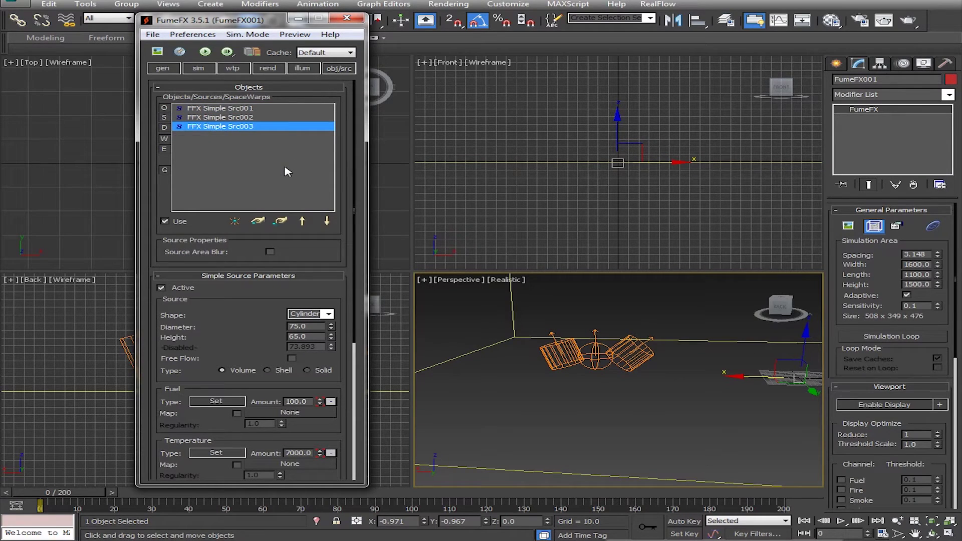
- Create a Wind space warp with an icon size of about 218 beside the sources in the perspective view
{"action": "left_click", "coordinate": [836, 65]}
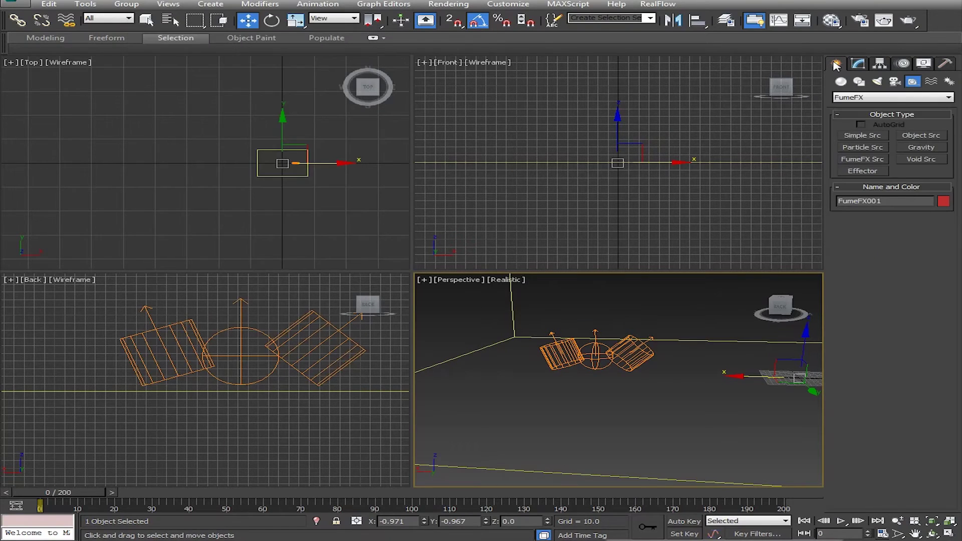
{"action": "left_click", "coordinate": [931, 83]}
{"action": "left_click", "coordinate": [860, 99]}
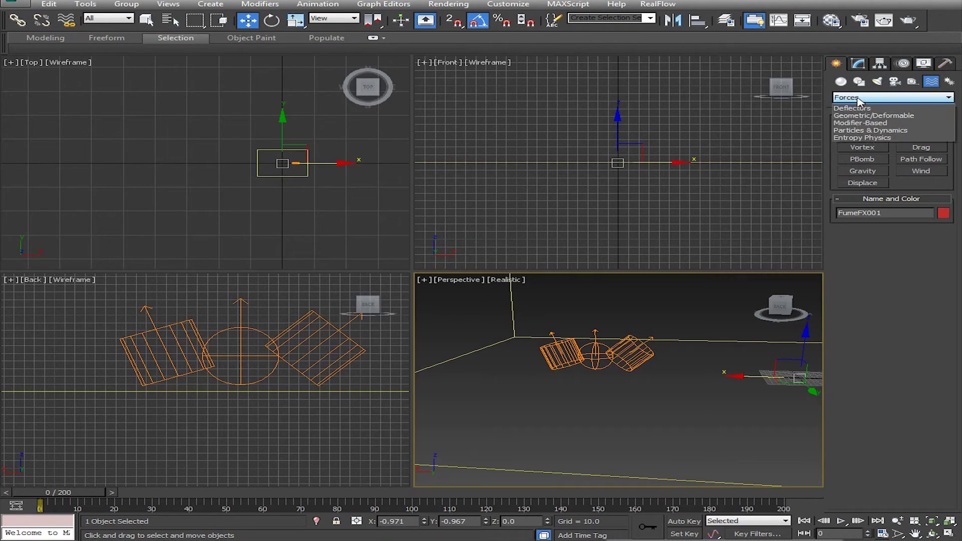
{"action": "left_click", "coordinate": [860, 104]}
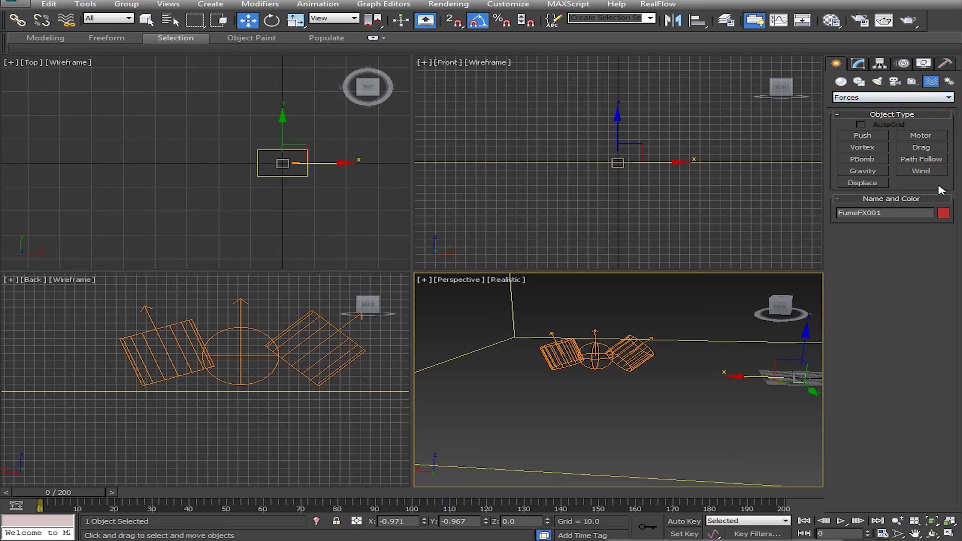
{"action": "left_click", "coordinate": [917, 172]}
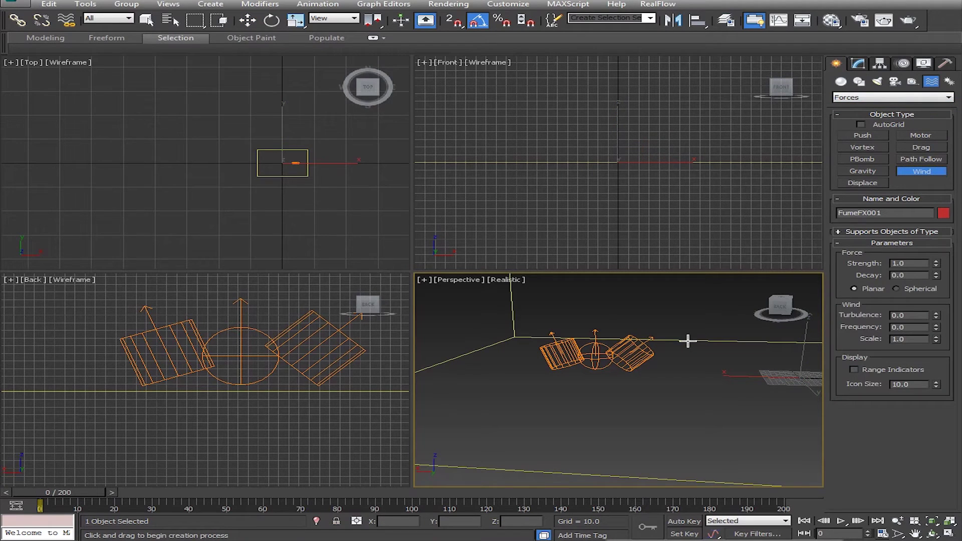
{"action": "left_click", "coordinate": [514, 388]}
{"action": "left_click_drag", "start_coordinate": [623, 361], "coordinate": [626, 357]}
{"action": "scroll", "coordinate": [626, 357], "scroll_direction": "down", "scroll_amount": 3}
{"action": "mouse_move", "coordinate": [626, 357]}
{"action": "middle_mouse_down", "text": "alt"}
{"action": "mouse_move", "coordinate": [612, 324]}
{"action": "mouse_move", "coordinate": [625, 367]}
{"action": "mouse_move", "coordinate": [637, 359]}
{"action": "middle_mouse_up", "text": "alt"}
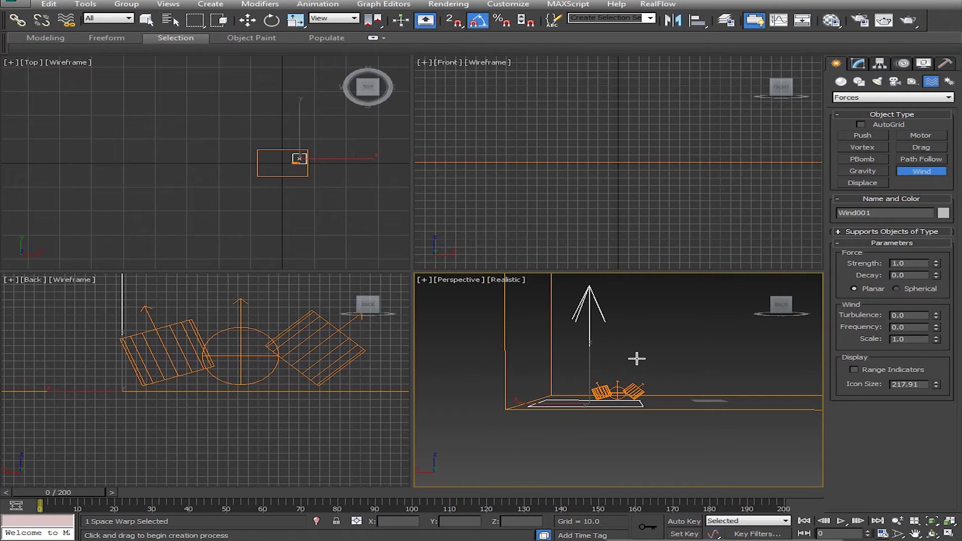
- Rotate the Wind space warp so its arrow points horizontally across the explosion sources
{"action": "key", "text": "w"}
{"action": "key", "text": "e"}
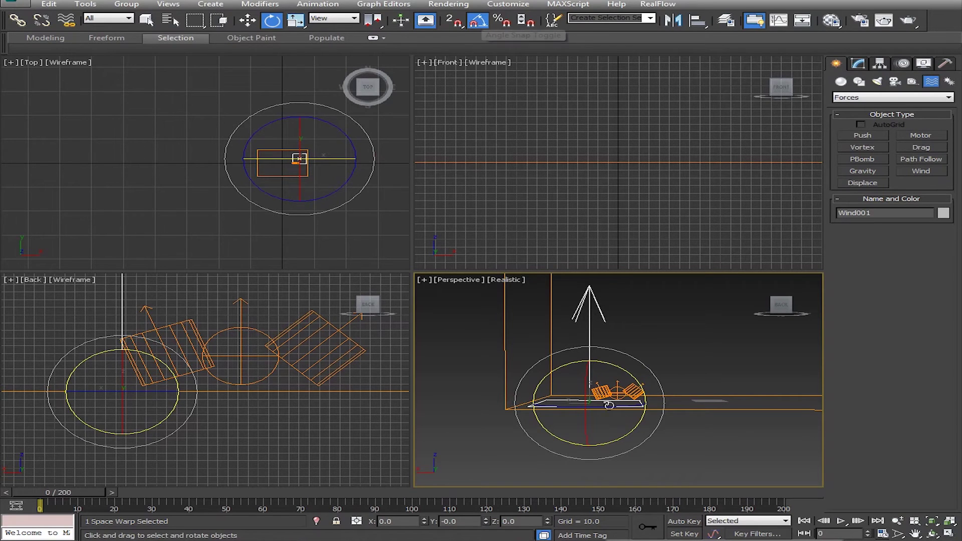
{"action": "left_click_drag", "start_coordinate": [608, 364], "coordinate": [660, 415]}
{"action": "key", "text": "w"}
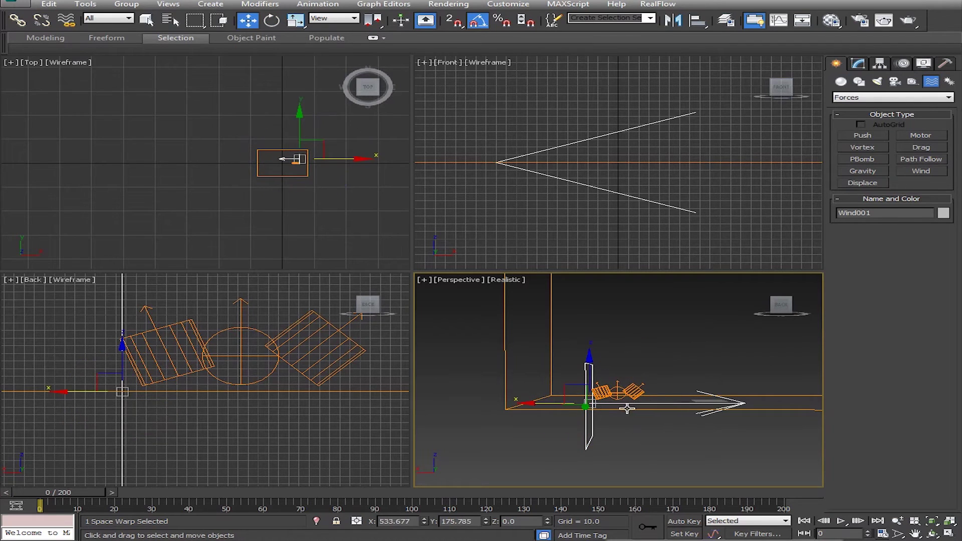
- Move the Wind space warp outside the simulation box to about X 1267, Y -26, Z 386, facing the sources
{"action": "left_click_drag", "start_coordinate": [584, 391], "coordinate": [432, 325]}
{"action": "middle_click_drag", "start_coordinate": [491, 350], "coordinate": [693, 387], "text": "alt"}
{"action": "left_click_drag", "start_coordinate": [672, 365], "coordinate": [627, 362]}
{"action": "middle_click_drag", "start_coordinate": [691, 382], "coordinate": [560, 382], "text": "alt"}
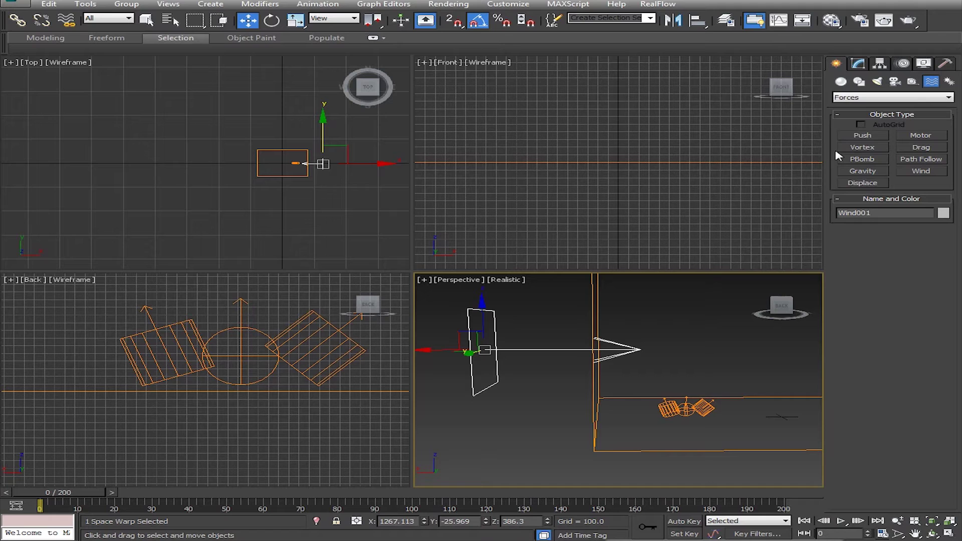
- Set the wind's strength to 30 and its turbulence to 12
{"action": "left_click", "coordinate": [858, 65]}
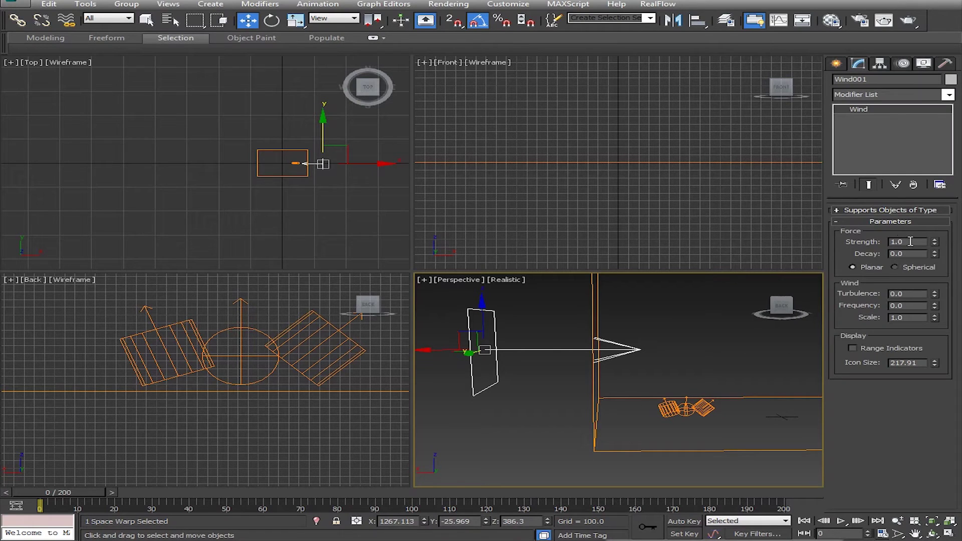
{"action": "left_click_drag", "start_coordinate": [913, 241], "coordinate": [868, 244]}
{"action": "type", "text": "30"}
{"action": "key", "text": "Return"}
{"action": "left_click_drag", "start_coordinate": [907, 294], "coordinate": [861, 294]}
{"action": "type", "text": "12"}
{"action": "key", "text": "Return"}
- Select the FumeFX container and add the Wind space warp to its objects, sources and space warps list
{"action": "middle_click_drag", "start_coordinate": [767, 397], "coordinate": [670, 389], "text": "alt"}
{"action": "double_click", "coordinate": [676, 374]}
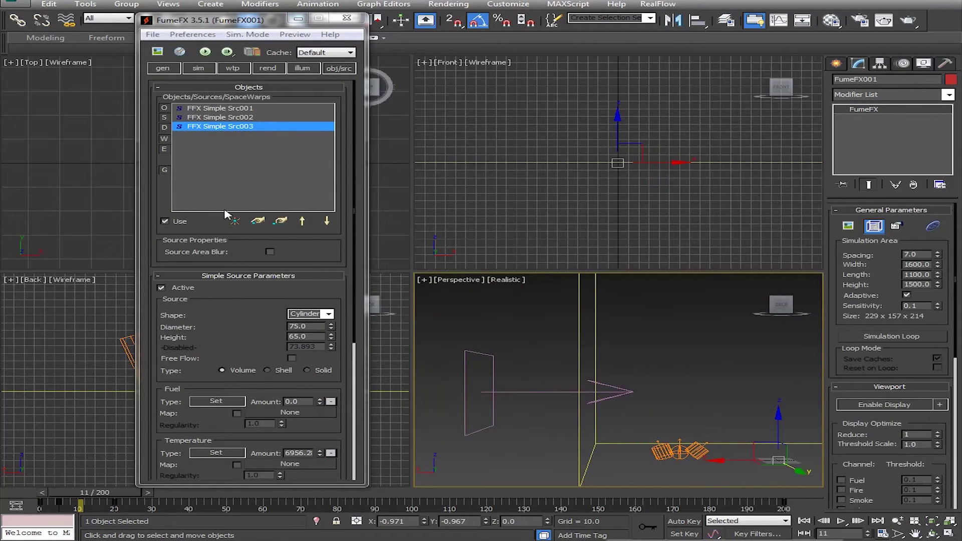
{"action": "left_click", "coordinate": [258, 221]}
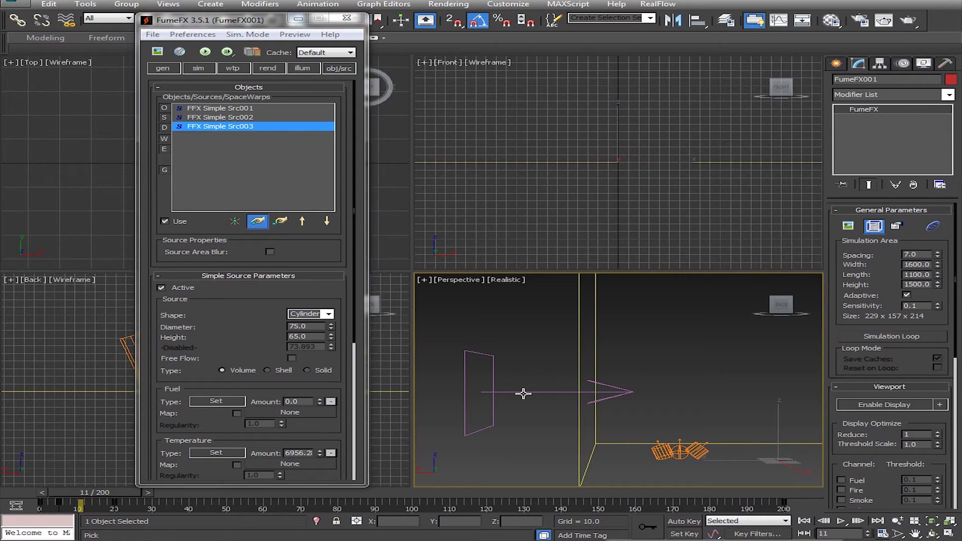
{"action": "left_click", "coordinate": [522, 392]}
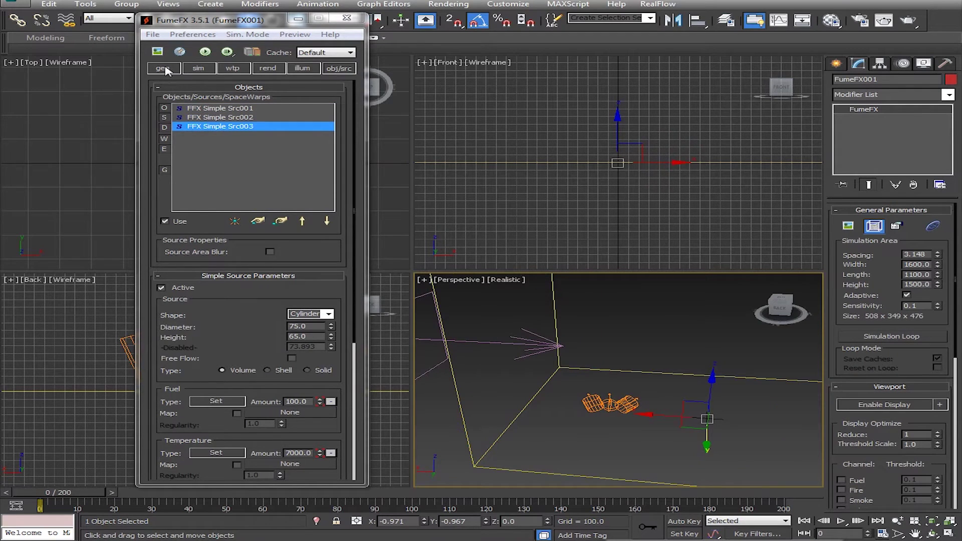
- Set the simulation area's grid spacing to 3.6 in the FumeFX general parameters
{"action": "left_click", "coordinate": [164, 69]}
{"action": "double_click", "coordinate": [319, 110]}
{"action": "type", "text": "3"}
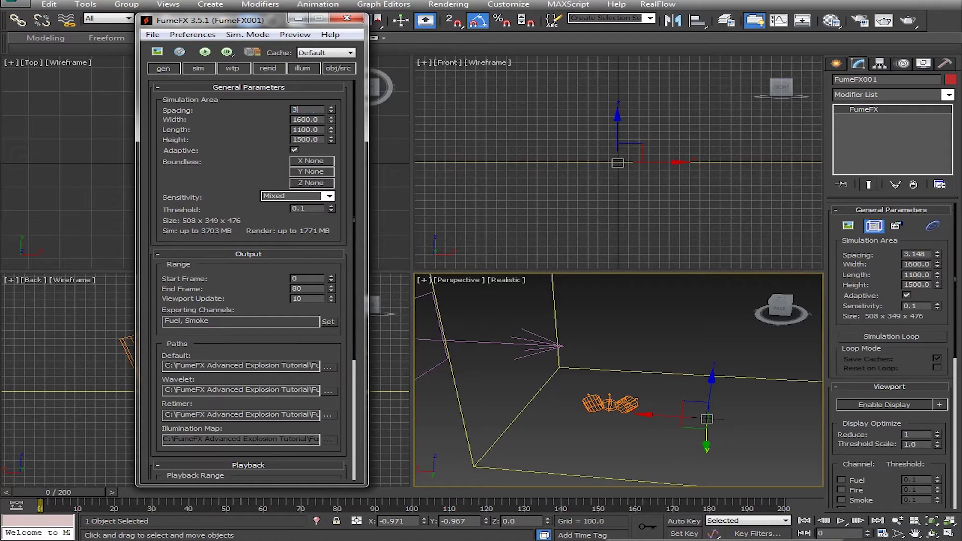
{"action": "type", "text": ".6"}
{"action": "key", "text": "Return"}
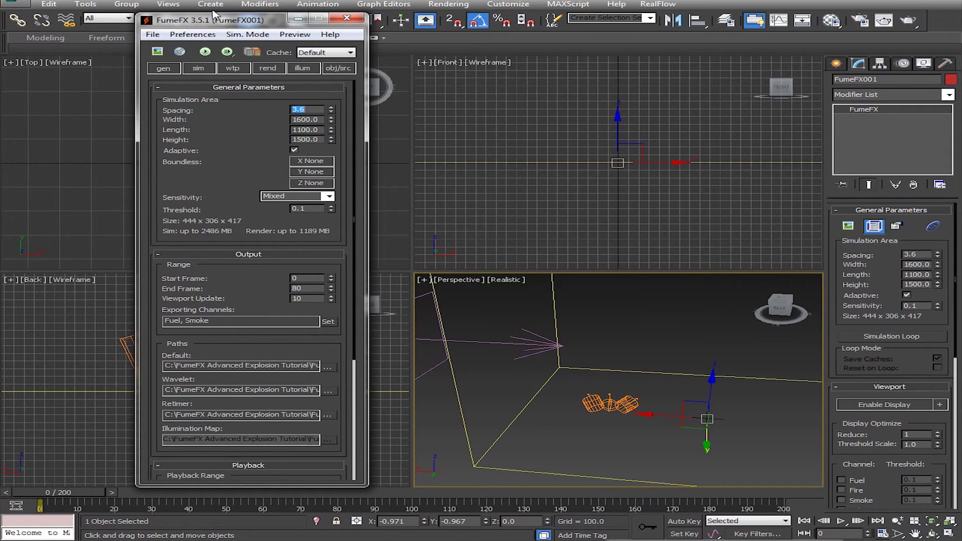
- Turn on Auto Key and set the simulation's maximum iterations to 450 at frame 0
{"action": "left_click", "coordinate": [209, 71]}
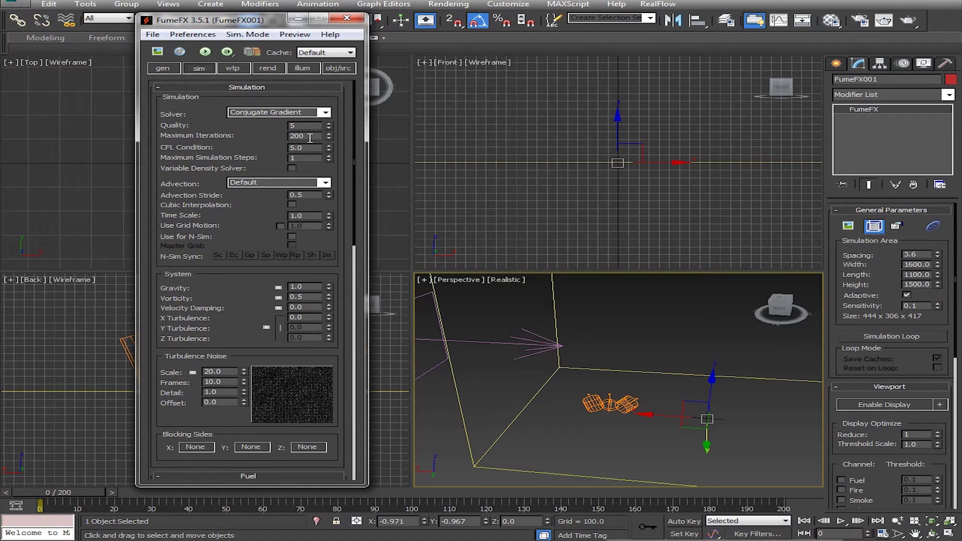
{"action": "left_click", "coordinate": [684, 521]}
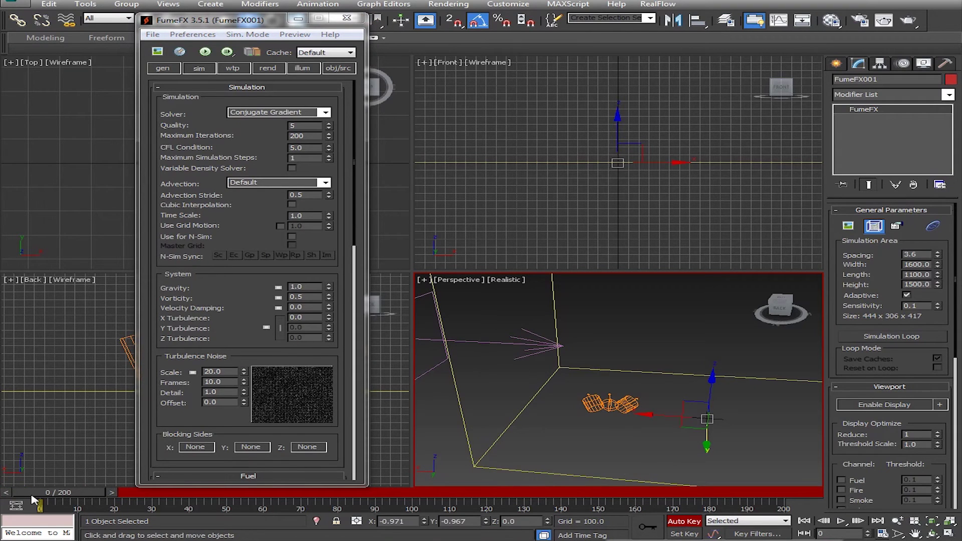
{"action": "double_click", "coordinate": [309, 137]}
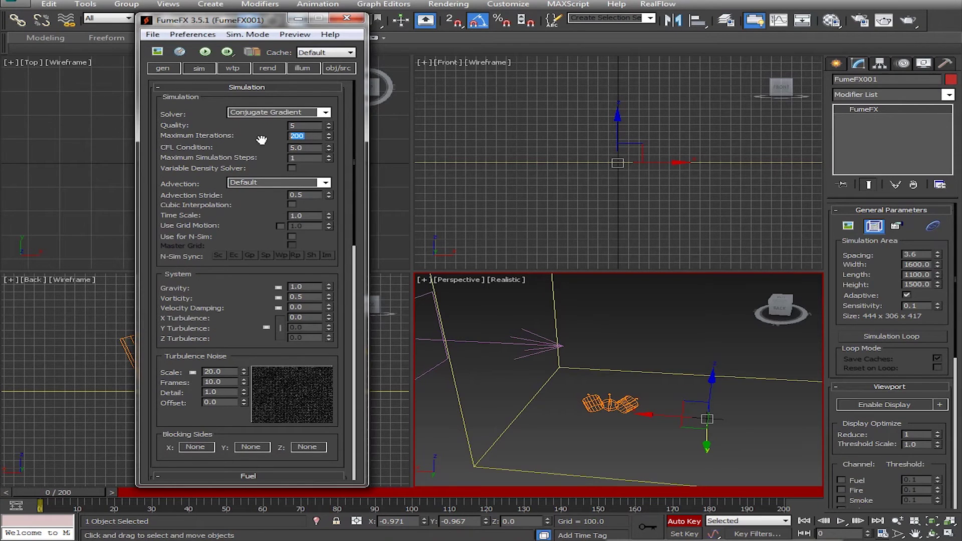
{"action": "type", "text": "450"}
{"action": "key", "text": "Return"}
- Keyframe the simulation's maximum iterations to 200 at frame 200
{"action": "left_click", "coordinate": [783, 499]}
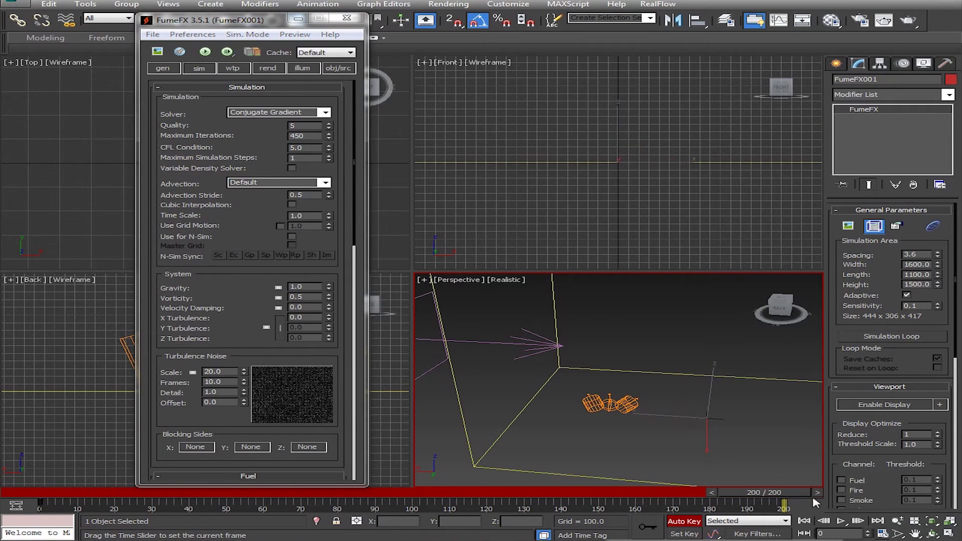
{"action": "double_click", "coordinate": [301, 136]}
{"action": "type", "text": "200"}
{"action": "key", "text": "Return"}
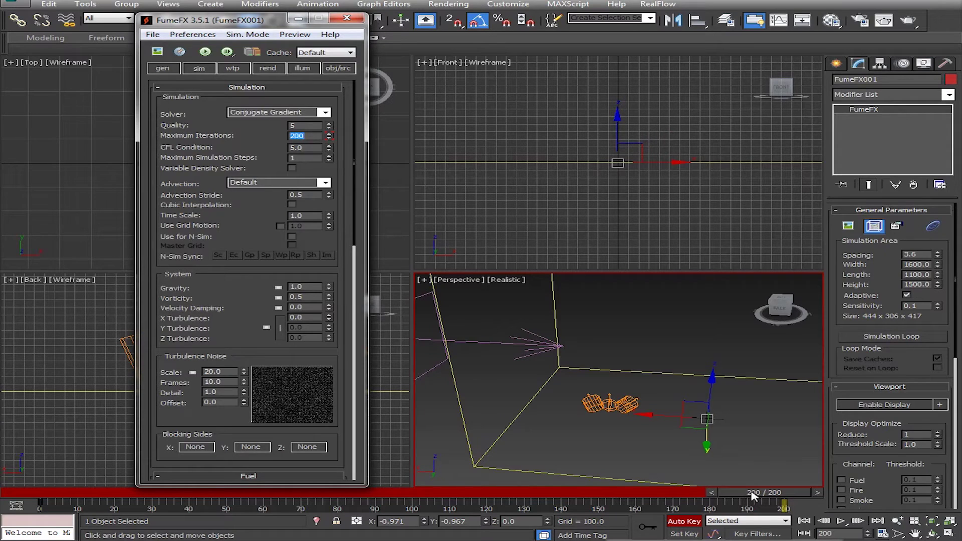
- Return to frame 0 and set the advection stride to 0.25 and the time scale to 1.2
{"action": "left_click", "coordinate": [775, 496]}
{"action": "left_click_drag", "start_coordinate": [776, 496], "coordinate": [65, 496]}
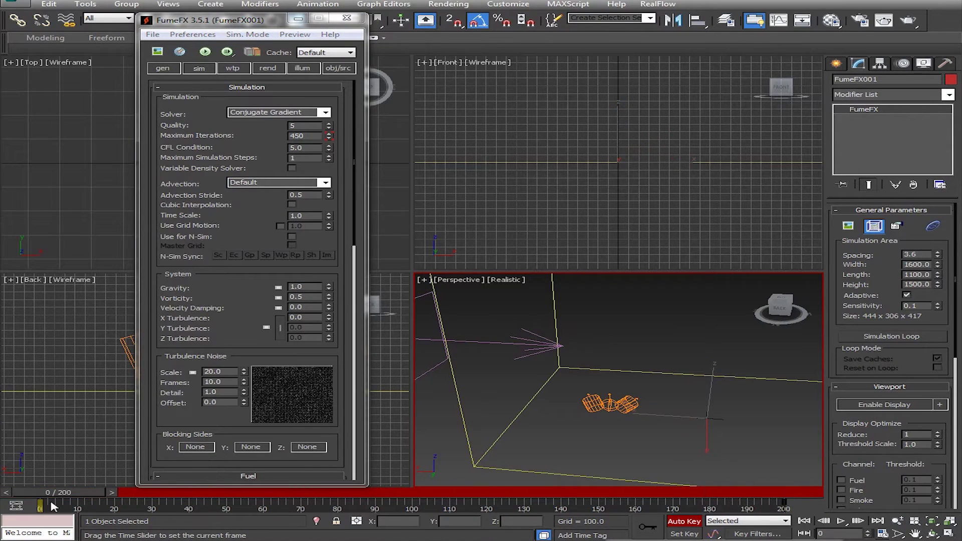
{"action": "left_click", "coordinate": [363, 199]}
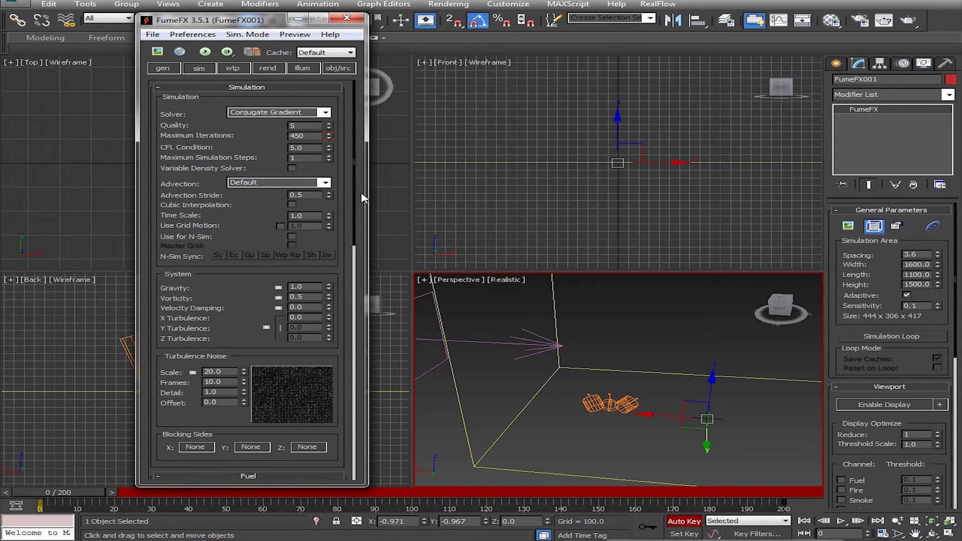
{"action": "left_click", "coordinate": [297, 195]}
{"action": "type", "text": "2"}
{"action": "key", "text": "Return"}
{"action": "double_click", "coordinate": [307, 216]}
{"action": "type", "text": "1.2"}
{"action": "key", "text": "Return"}
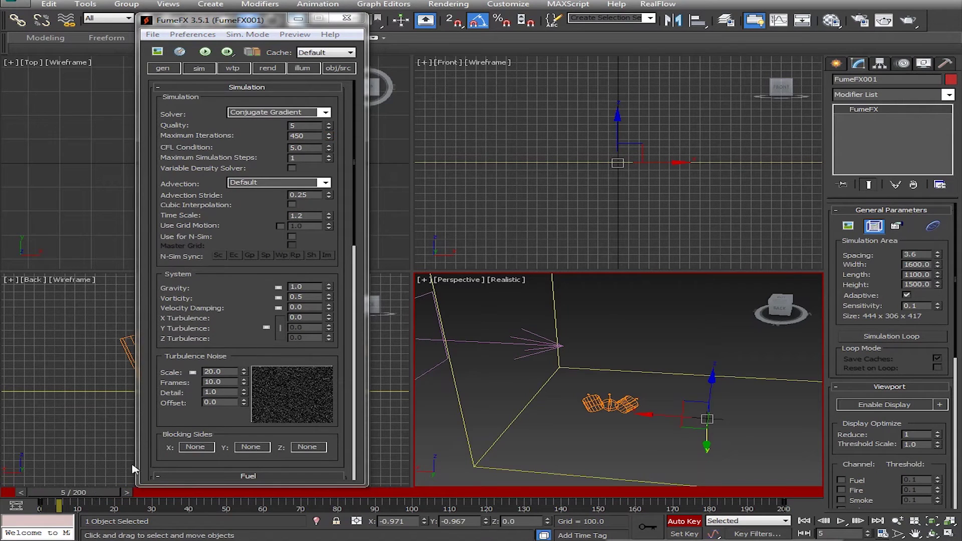
- Keyframe the time scale to 1.6 at frame 5 and 0.25 at frame 200
{"action": "left_click", "coordinate": [309, 216]}
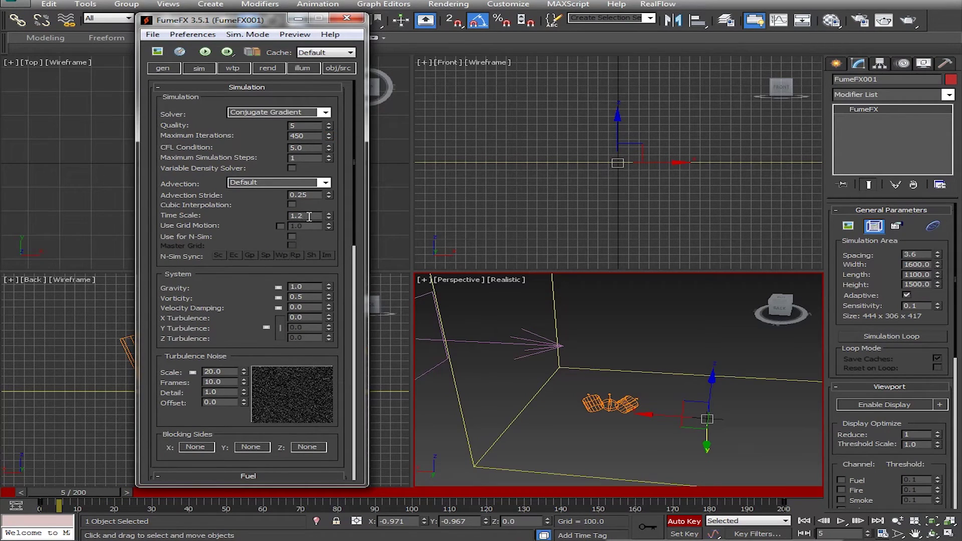
{"action": "type", "text": "6"}
{"action": "left_click_drag", "start_coordinate": [90, 494], "coordinate": [825, 504]}
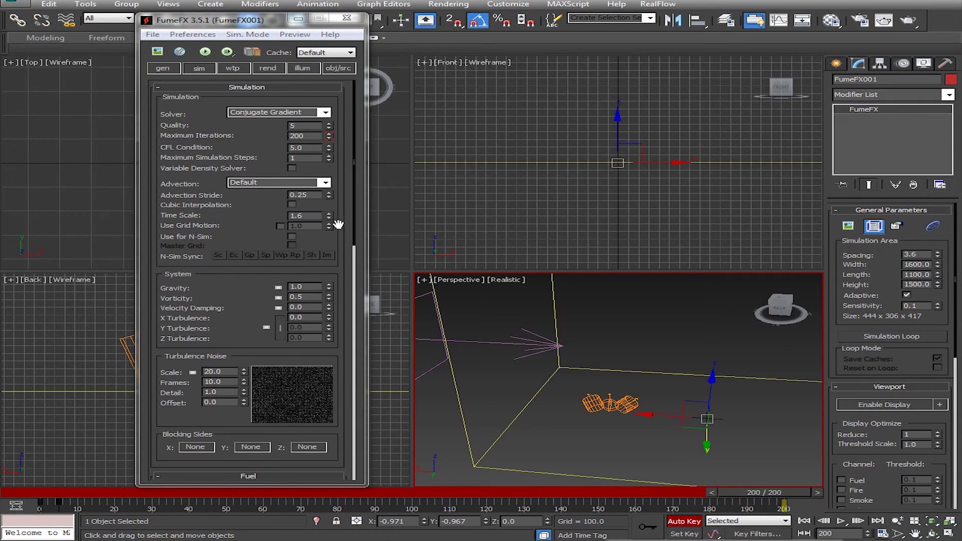
{"action": "double_click", "coordinate": [314, 217]}
{"action": "type", "text": "0"}
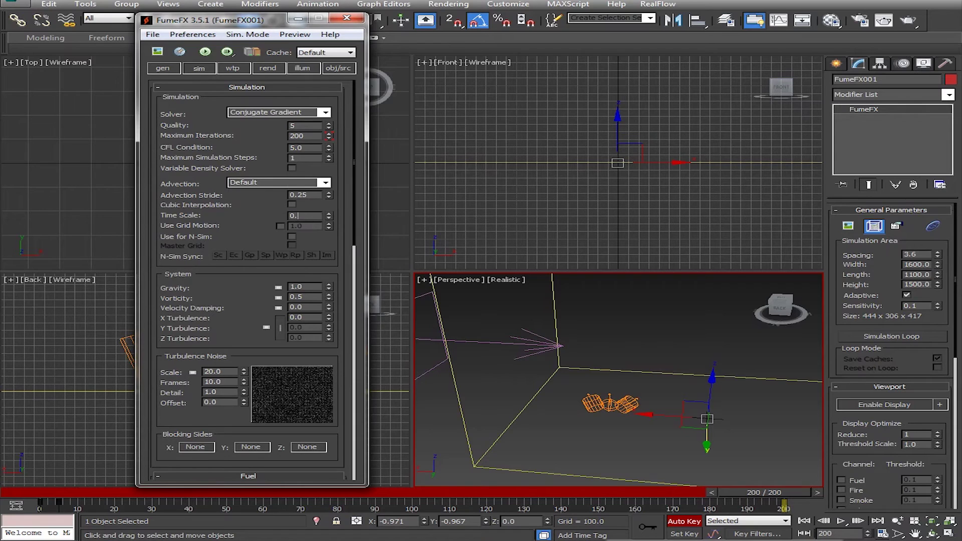
{"action": "type", "text": ".25"}
{"action": "key", "text": "Return"}
- Return to frame 0 and set the system vorticity to 1
{"action": "left_click", "coordinate": [299, 129]}
{"action": "left_click", "coordinate": [300, 136]}
{"action": "left_click", "coordinate": [308, 194]}
{"action": "scroll", "coordinate": [352, 241], "scroll_direction": "down", "scroll_amount": 2}
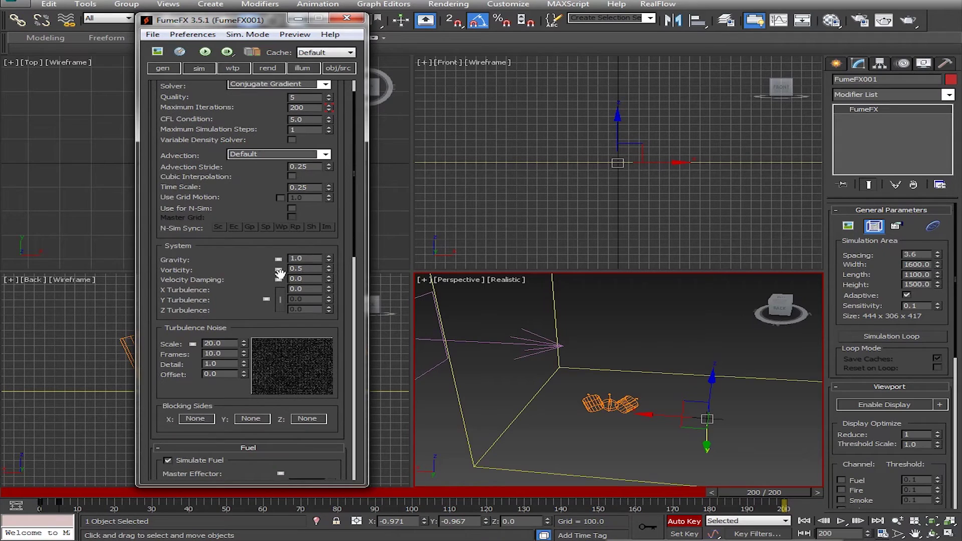
{"action": "left_click_drag", "start_coordinate": [754, 493], "coordinate": [4, 471]}
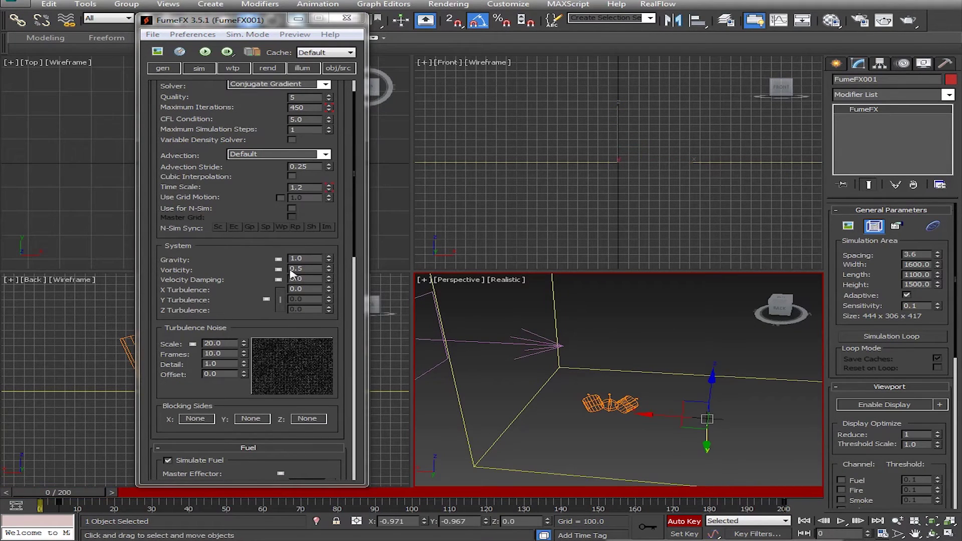
{"action": "left_click_drag", "start_coordinate": [307, 270], "coordinate": [264, 270]}
{"action": "type", "text": "1"}
{"action": "key", "text": "Return"}
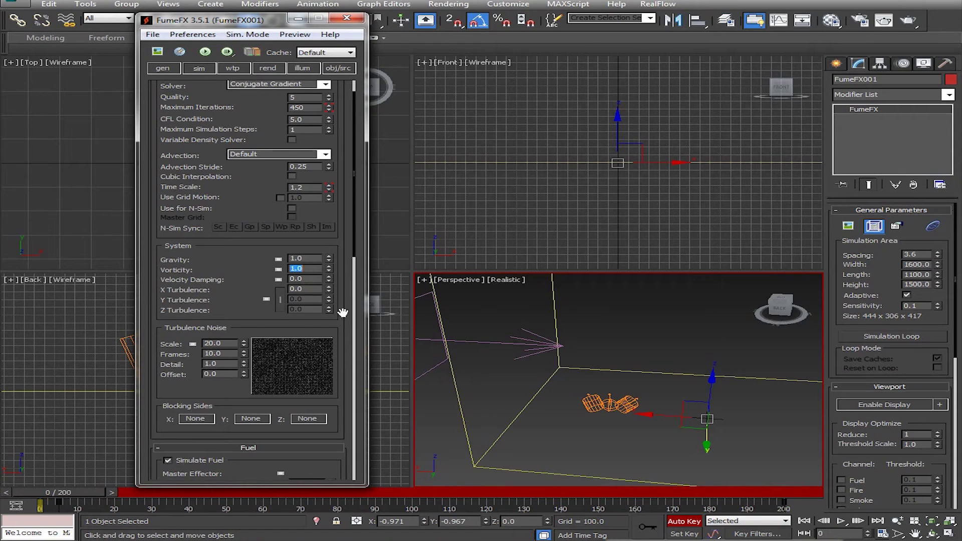
- Keyframe the X turbulence to 9 at frame 0, 10 at frame 20 and 3.5 at frame 200
{"action": "left_click", "coordinate": [317, 289]}
{"action": "type", "text": "9"}
{"action": "key", "text": "Return"}
{"action": "left_click_drag", "start_coordinate": [97, 499], "coordinate": [171, 498]}
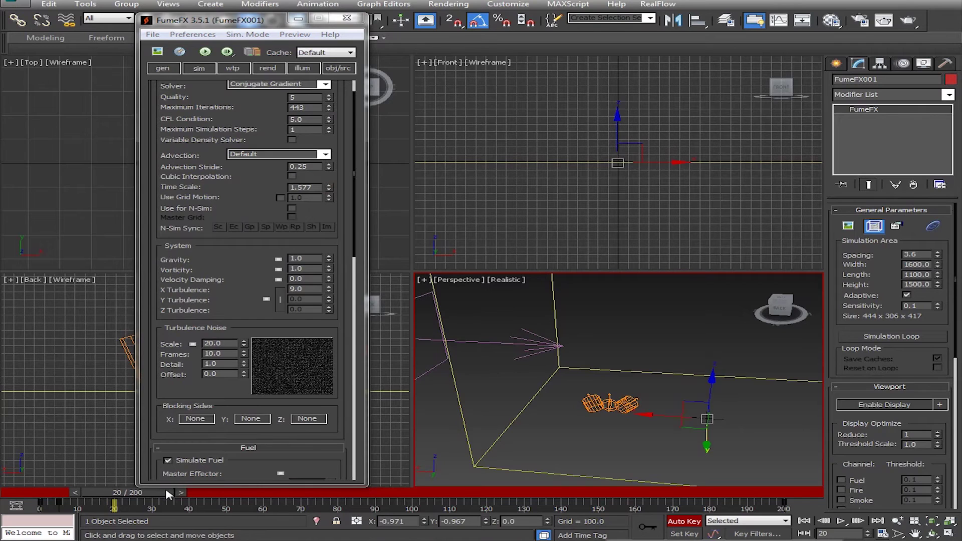
{"action": "left_click", "coordinate": [305, 290]}
{"action": "type", "text": "10"}
{"action": "key", "text": "Return"}
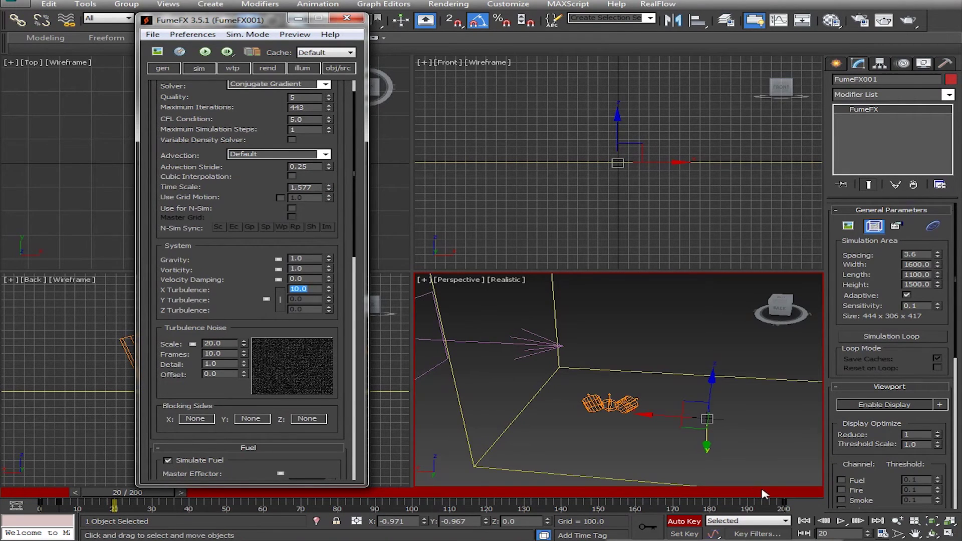
{"action": "left_click_drag", "start_coordinate": [776, 493], "coordinate": [799, 493]}
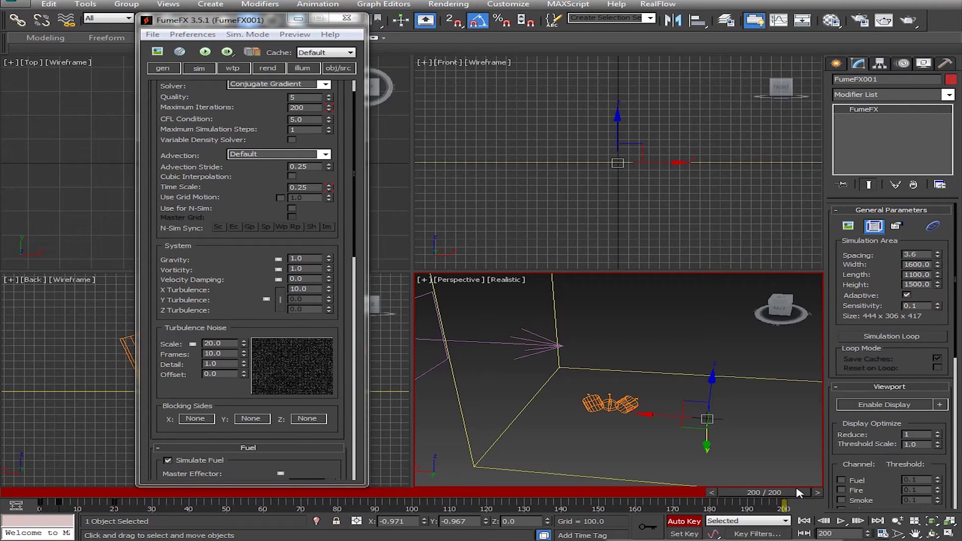
{"action": "left_click", "coordinate": [313, 290]}
{"action": "type", "text": "3.5"}
{"action": "key", "text": "Return"}
- Return to frame 0 and set the turbulence noise scale to 12 and its detail to 3
{"action": "left_click_drag", "start_coordinate": [757, 494], "coordinate": [20, 509]}
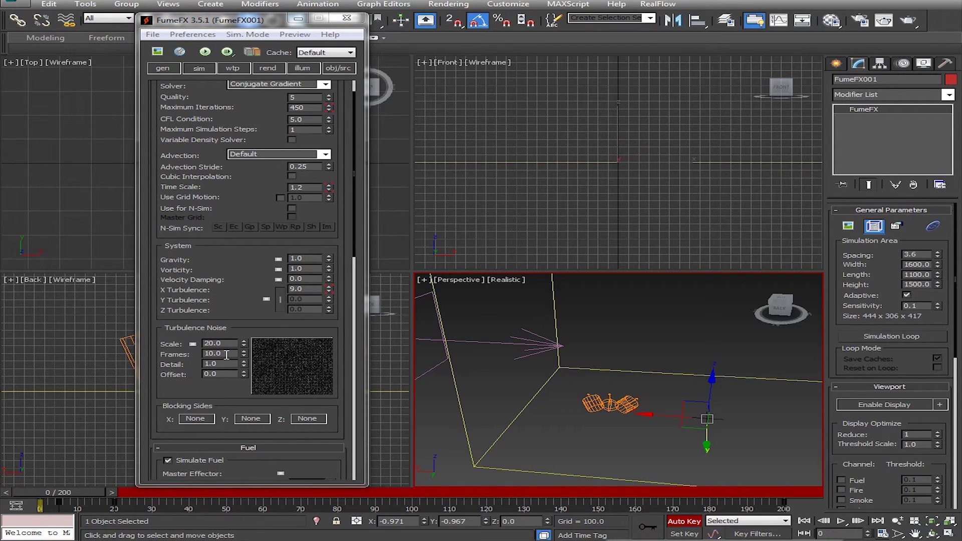
{"action": "double_click", "coordinate": [213, 343]}
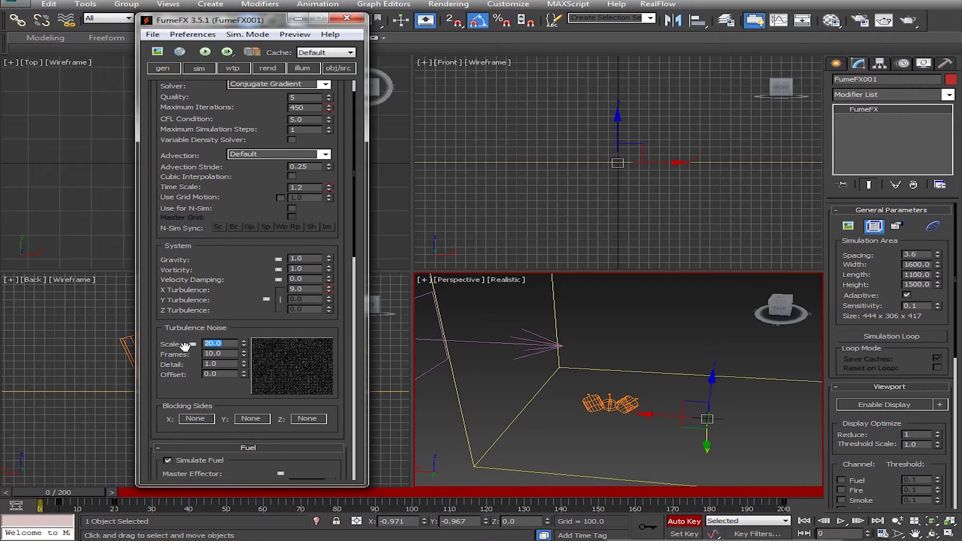
{"action": "type", "text": "12"}
{"action": "key", "text": "Tab"}
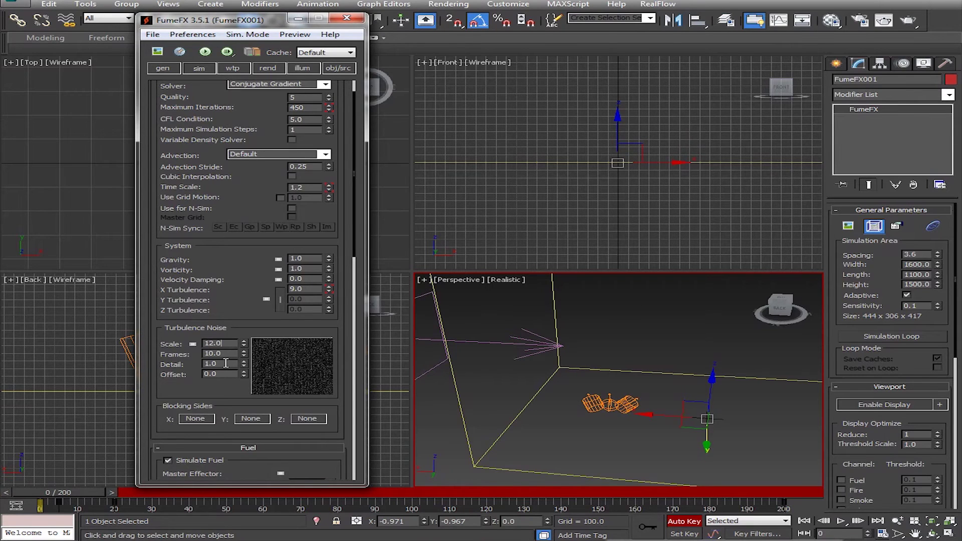
{"action": "key", "text": "Tab"}
{"action": "type", "text": "3"}
{"action": "key", "text": "Return"}
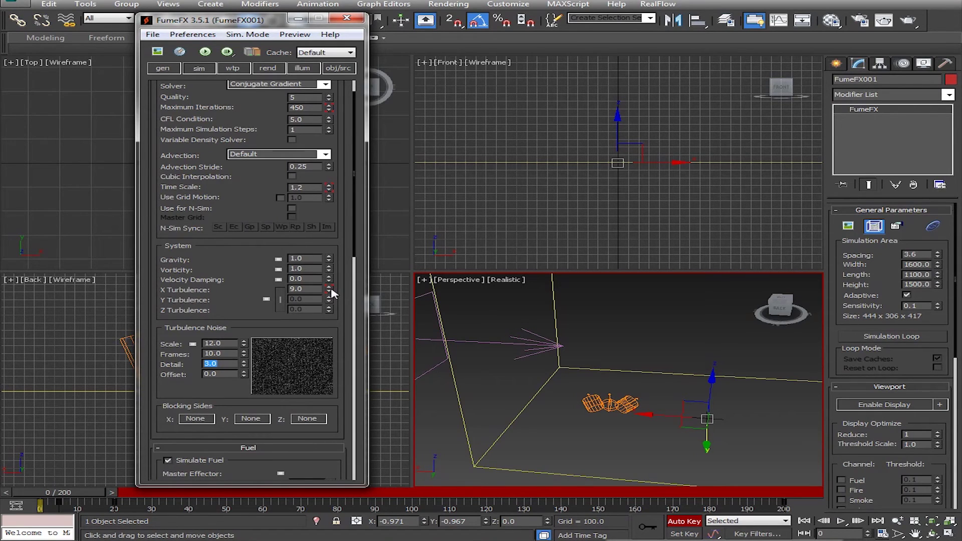
{"action": "left_click", "coordinate": [230, 343]}
{"action": "left_click", "coordinate": [232, 363]}
- Set the fuel burn rate to 80, burn rate variation to 0.3 and heat production to 150
{"action": "left_click_drag", "start_coordinate": [355, 220], "coordinate": [344, 322]}
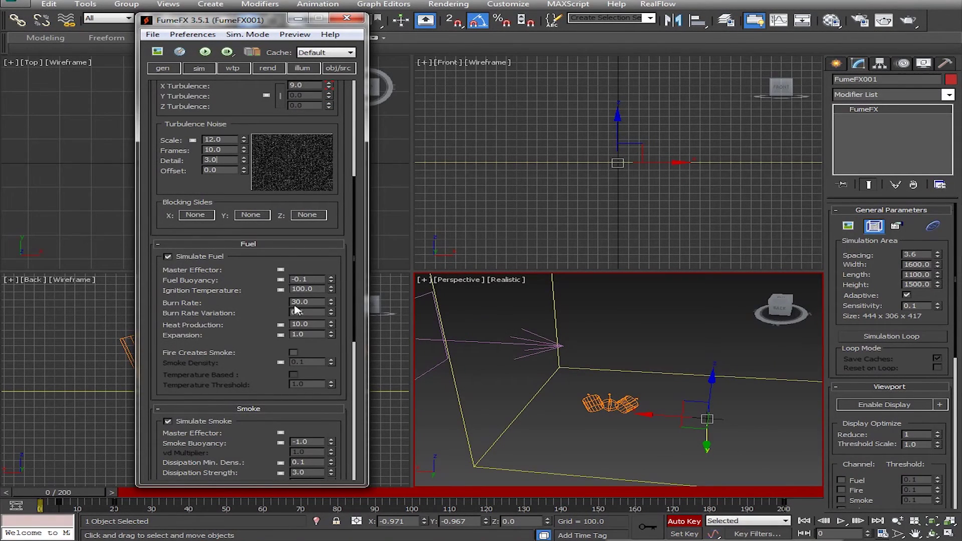
{"action": "left_click_drag", "start_coordinate": [291, 302], "coordinate": [295, 301]}
{"action": "type", "text": "8"}
{"action": "type", "text": "3"}
{"action": "left_click", "coordinate": [298, 324]}
{"action": "type", "text": "5"}
- Keyframe the fuel expansion to 5 at frame 0 and 0 at frame 5
{"action": "double_click", "coordinate": [306, 335]}
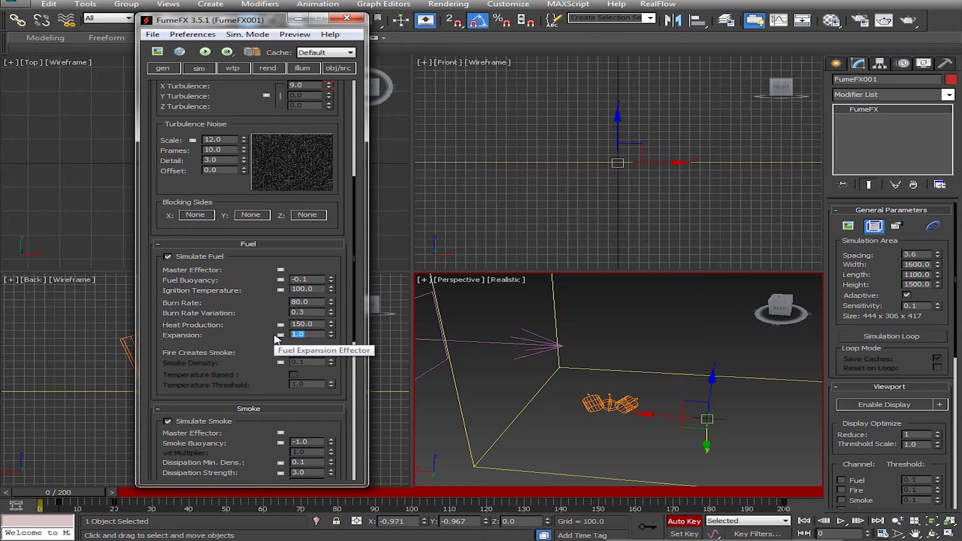
{"action": "type", "text": "5"}
{"action": "key", "text": "Return"}
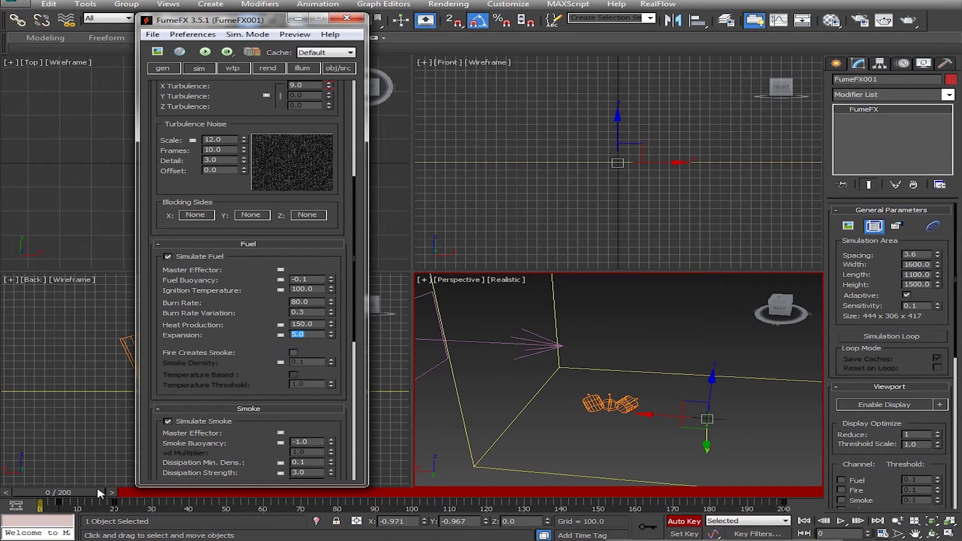
{"action": "left_click_drag", "start_coordinate": [116, 493], "coordinate": [132, 493]}
{"action": "double_click", "coordinate": [306, 334]}
{"action": "type", "text": "0"}
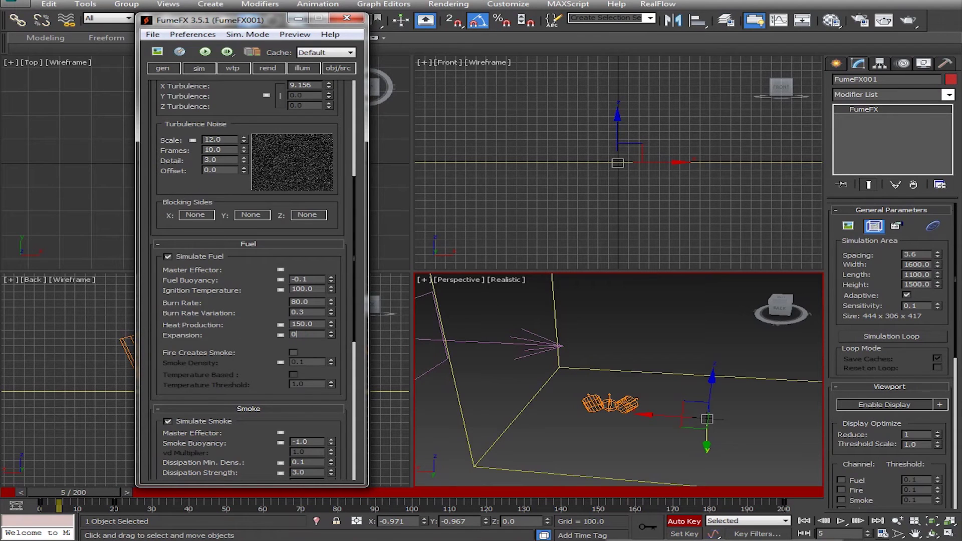
{"action": "key", "text": "Return"}
- Enable Fire Creates Smoke, then turn off Auto Key and return to frame 0
{"action": "left_click", "coordinate": [293, 353]}
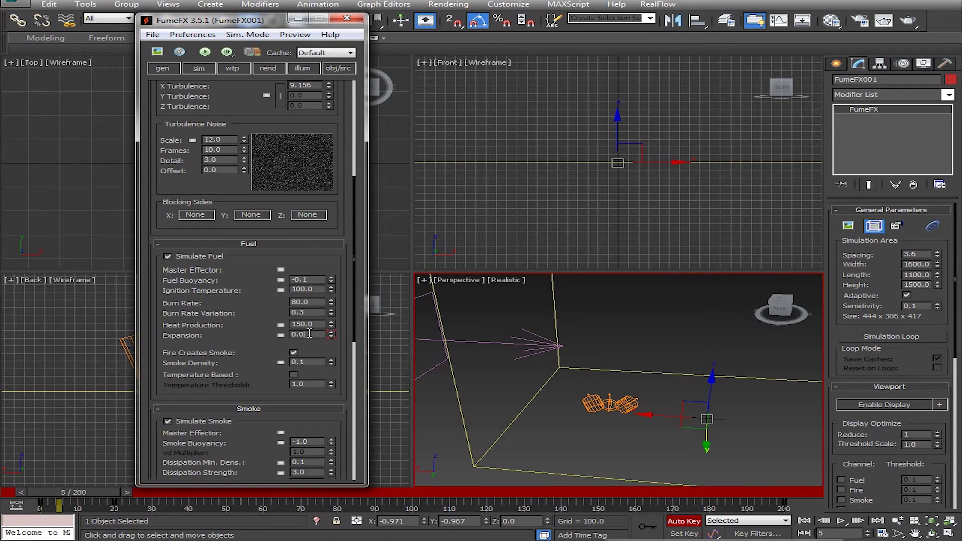
{"action": "left_click", "coordinate": [686, 522]}
{"action": "left_click_drag", "start_coordinate": [111, 494], "coordinate": [95, 495]}
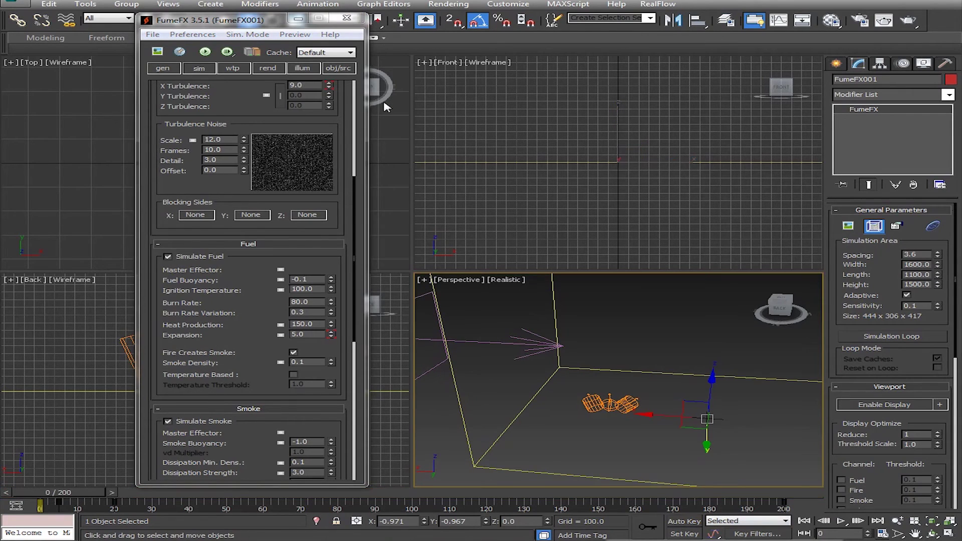
- Switch the rendering fire color to a key-mode gradient and add two keys at about positions 7 and 15
{"action": "left_click", "coordinate": [268, 69]}
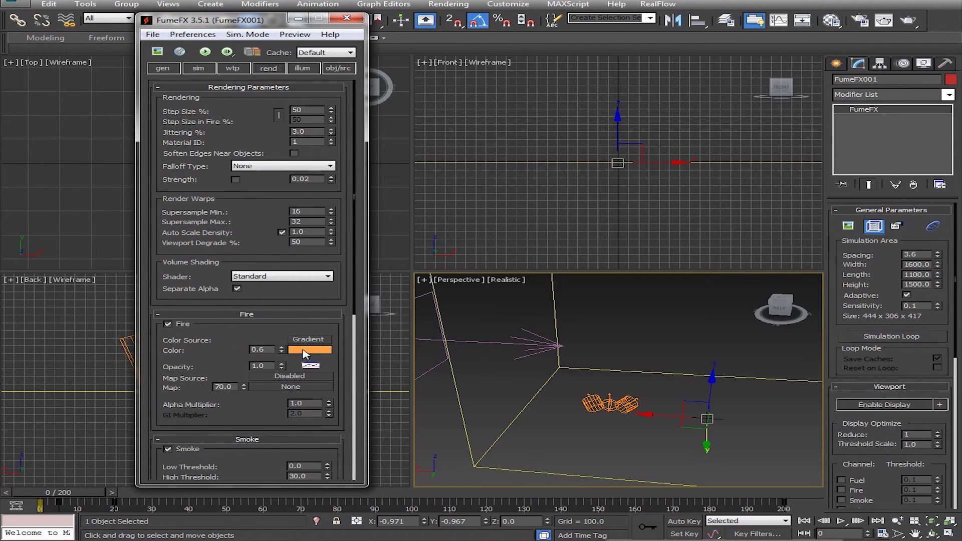
{"action": "right_click", "coordinate": [304, 352]}
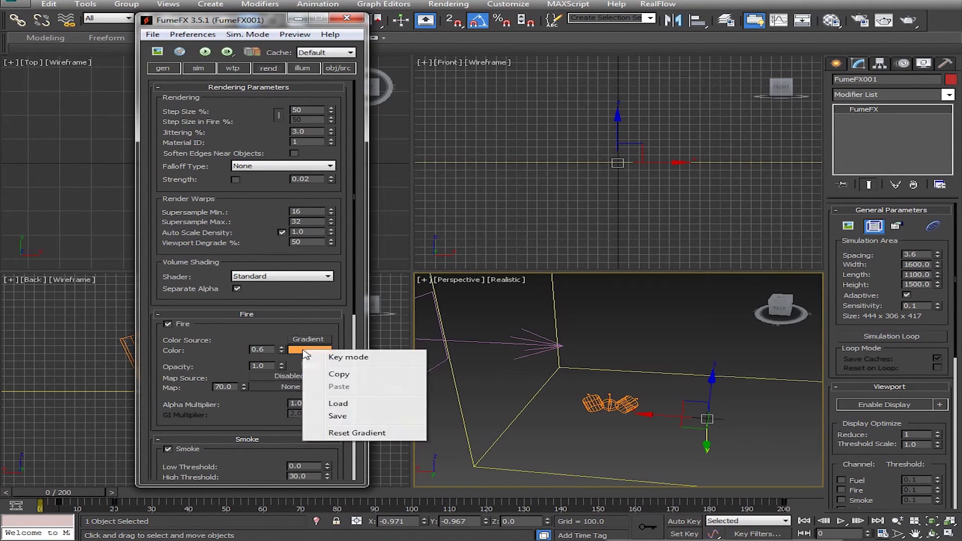
{"action": "left_click", "coordinate": [346, 357]}
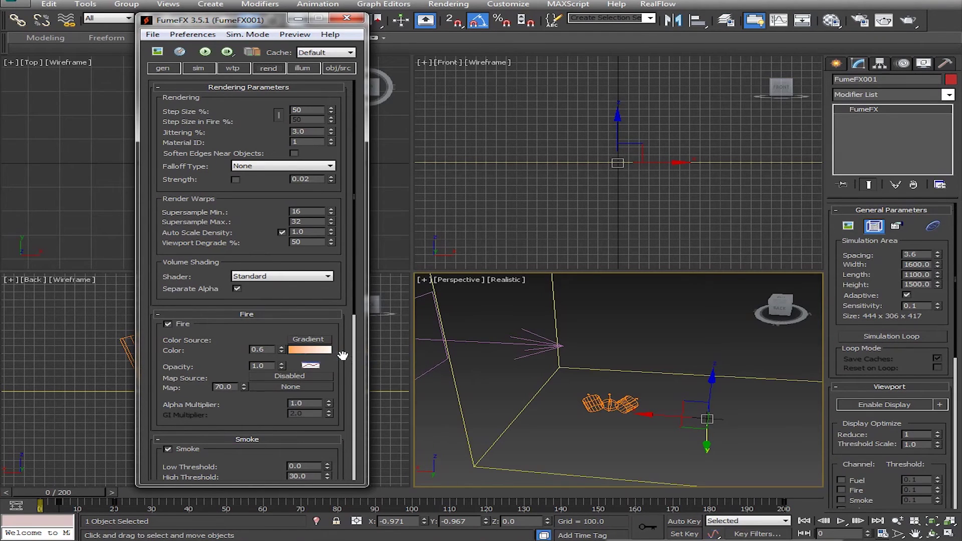
{"action": "left_click", "coordinate": [300, 349]}
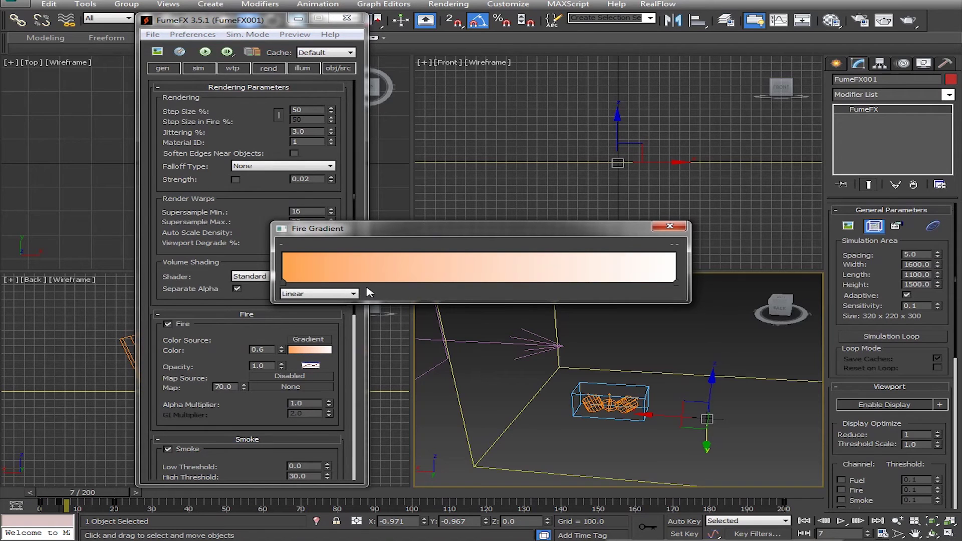
{"action": "left_click", "coordinate": [308, 282]}
{"action": "left_click", "coordinate": [339, 283]}
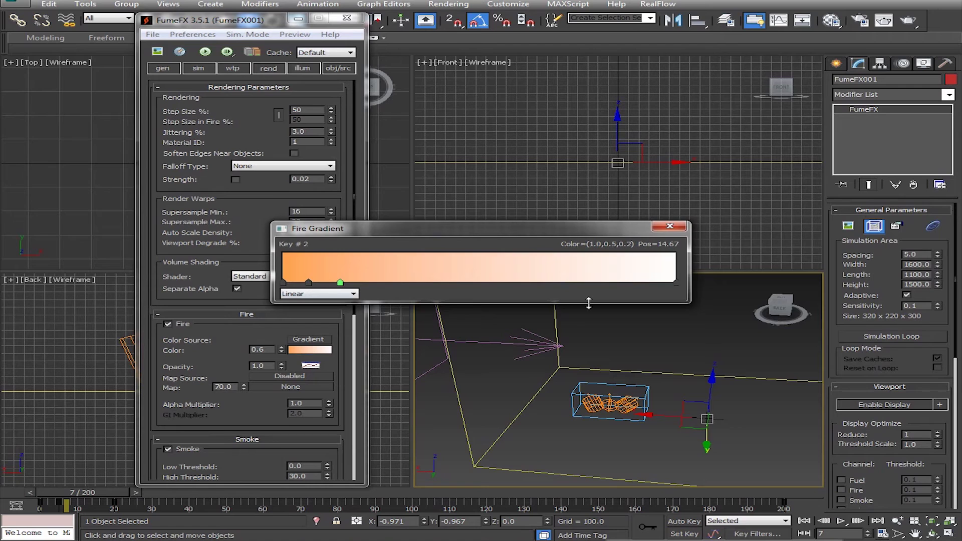
- Set the first fire gradient key's color to red 255, green 88, blue 3
{"action": "left_click", "coordinate": [283, 282]}
{"action": "double_click", "coordinate": [284, 283]}
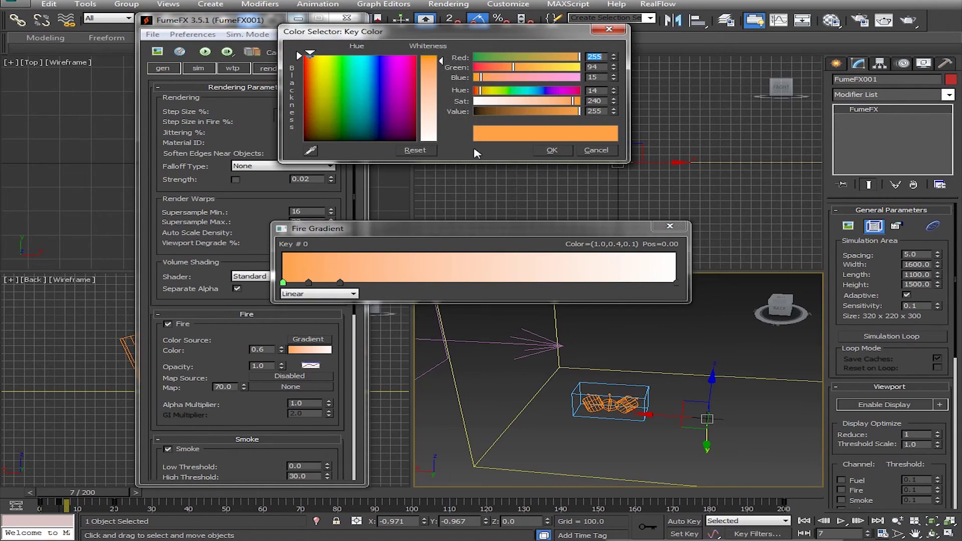
{"action": "left_click", "coordinate": [477, 78]}
{"action": "left_click_drag", "start_coordinate": [477, 79], "coordinate": [510, 67]}
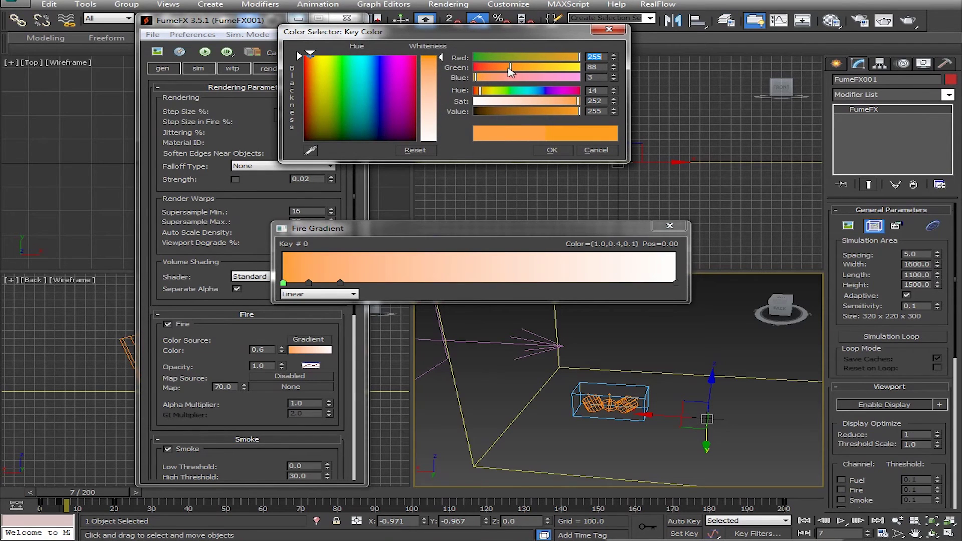
{"action": "left_click", "coordinate": [551, 150]}
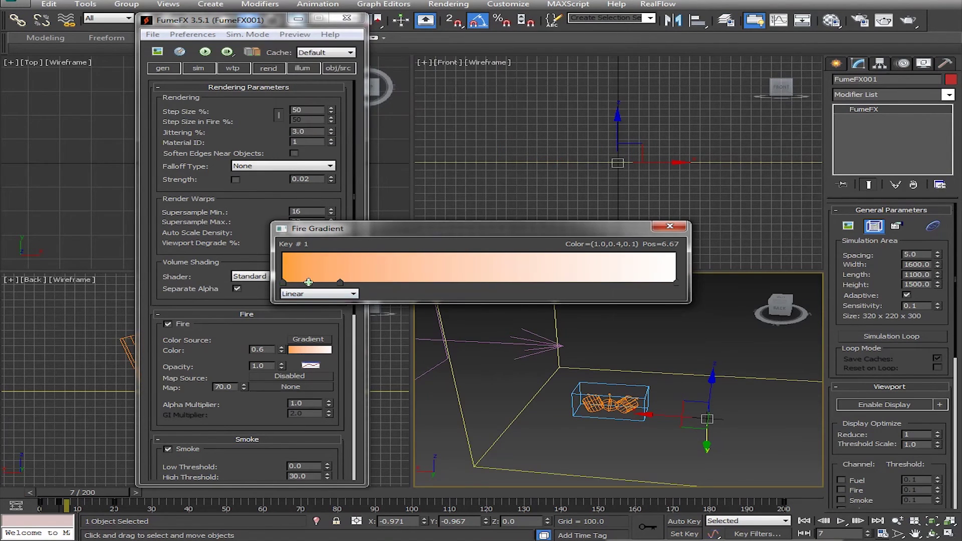
- Shift the fire gradient key at about position 7 to a more saturated red-orange color
{"action": "double_click", "coordinate": [308, 282]}
{"action": "left_click_drag", "start_coordinate": [481, 91], "coordinate": [483, 67]}
{"action": "left_click", "coordinate": [551, 150]}
- Set the fire gradient key at about position 15 to a pale peach with red 255, green 207, blue 184
{"action": "double_click", "coordinate": [341, 282]}
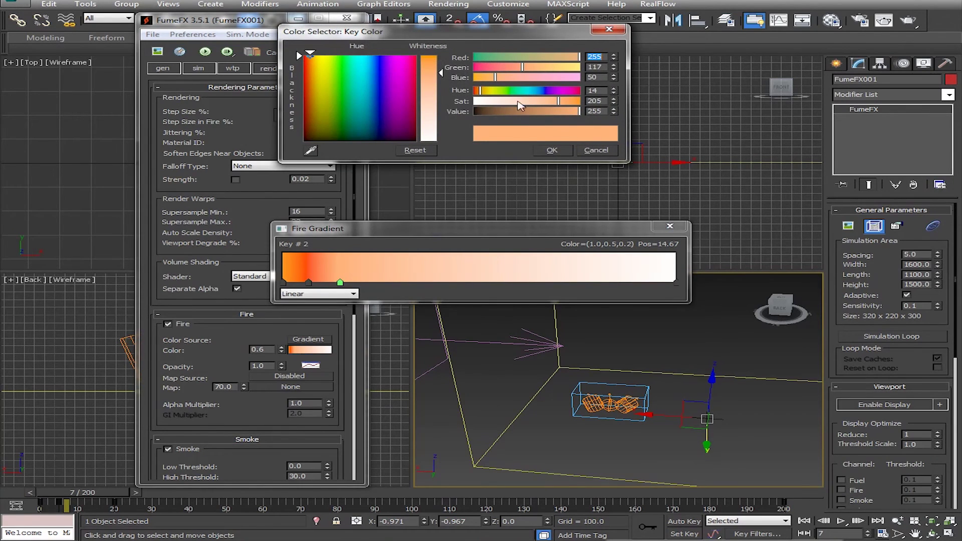
{"action": "left_click_drag", "start_coordinate": [507, 103], "coordinate": [406, 109]}
{"action": "left_click_drag", "start_coordinate": [501, 104], "coordinate": [504, 103]}
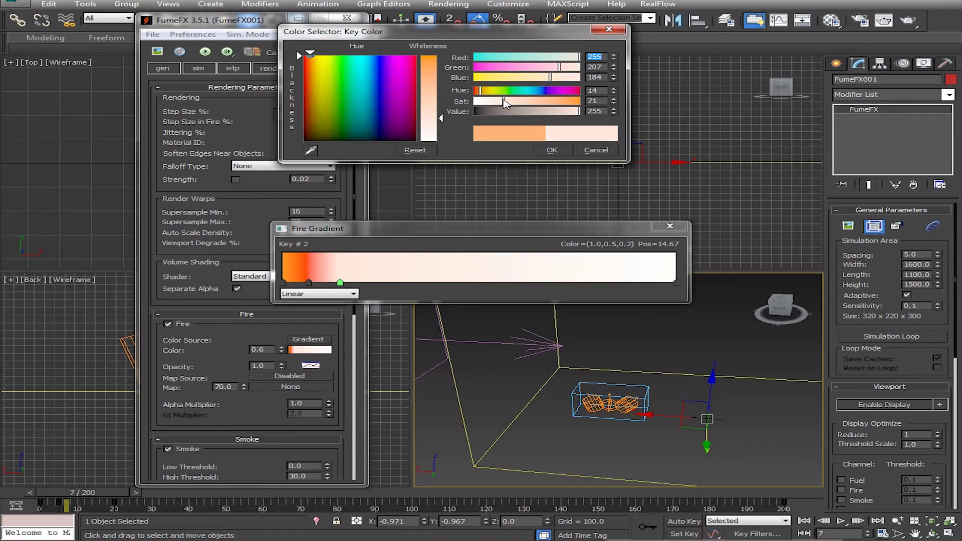
{"action": "left_click", "coordinate": [552, 150]}
- Set the fire gradient's end key at position 100 to black
{"action": "left_click", "coordinate": [675, 283]}
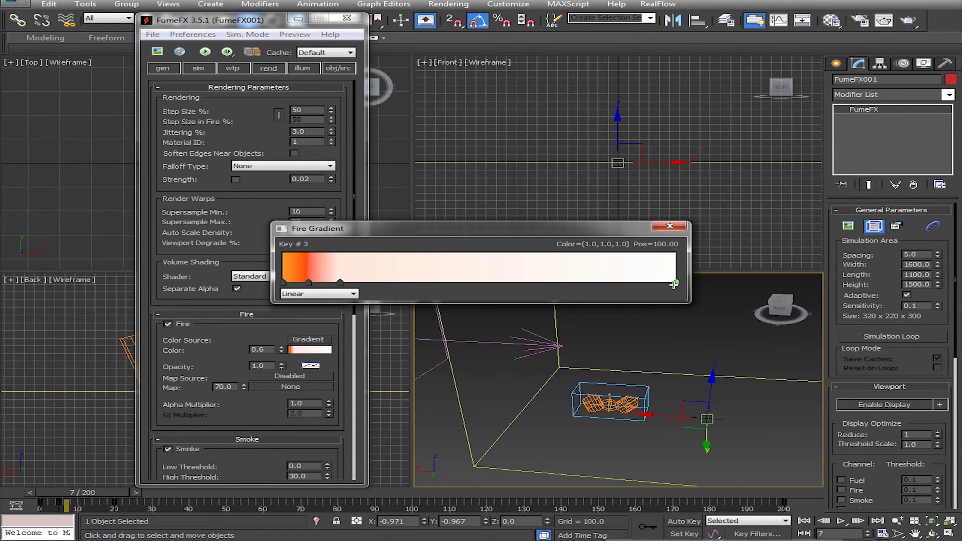
{"action": "double_click", "coordinate": [675, 284]}
{"action": "left_click_drag", "start_coordinate": [548, 111], "coordinate": [458, 114]}
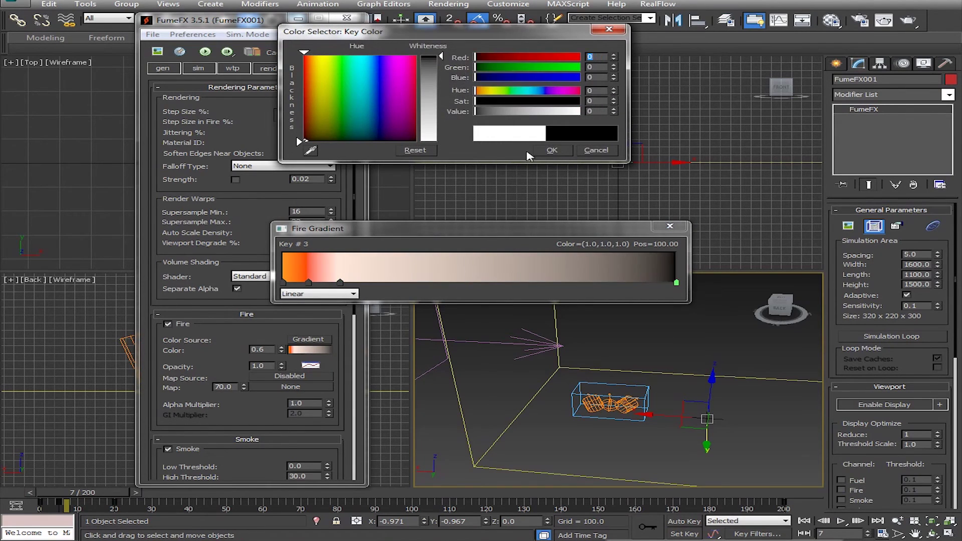
{"action": "left_click", "coordinate": [551, 151]}
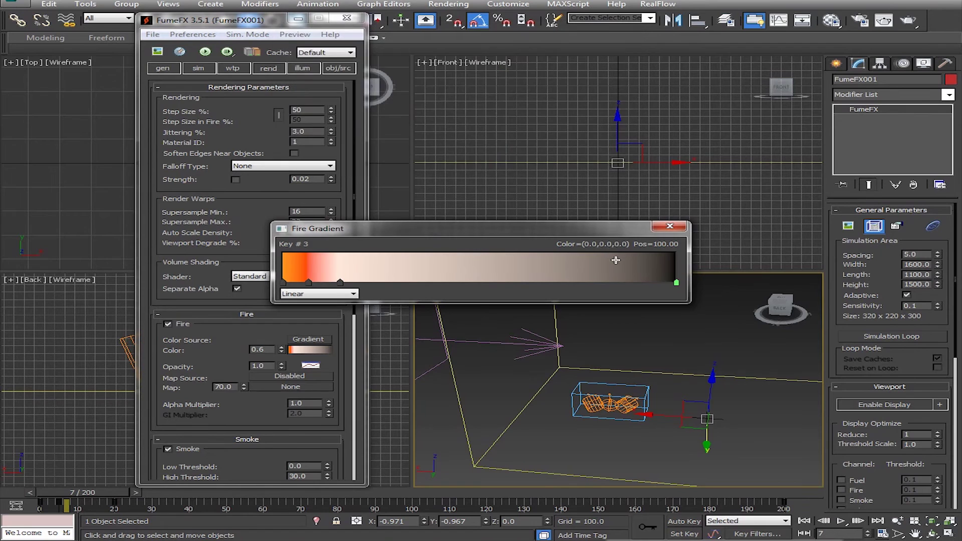
- Move the black fire gradient key to about position 41 and close the gradient editor
{"action": "left_click_drag", "start_coordinate": [676, 283], "coordinate": [661, 283]}
{"action": "double_click", "coordinate": [661, 283]}
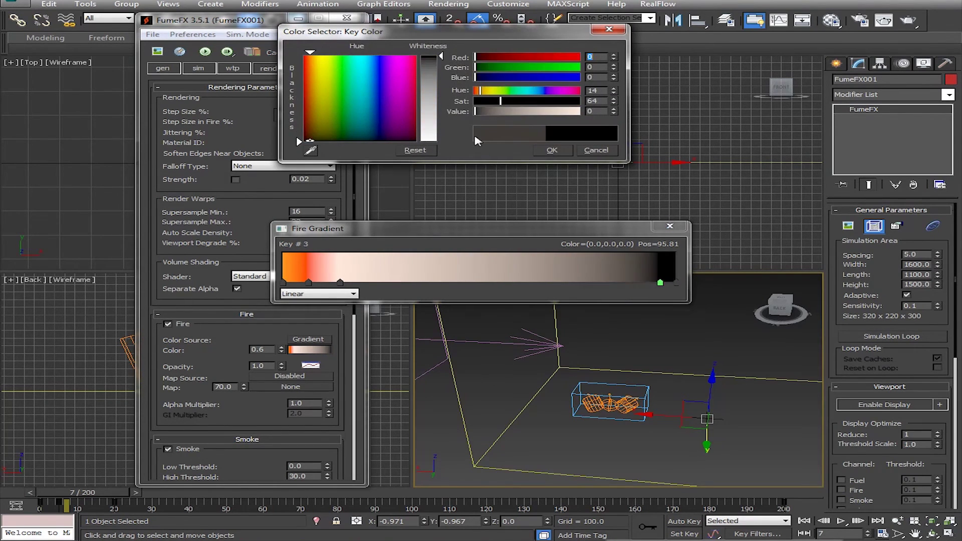
{"action": "key", "text": "Escape"}
{"action": "left_click_drag", "start_coordinate": [660, 284], "coordinate": [445, 284]}
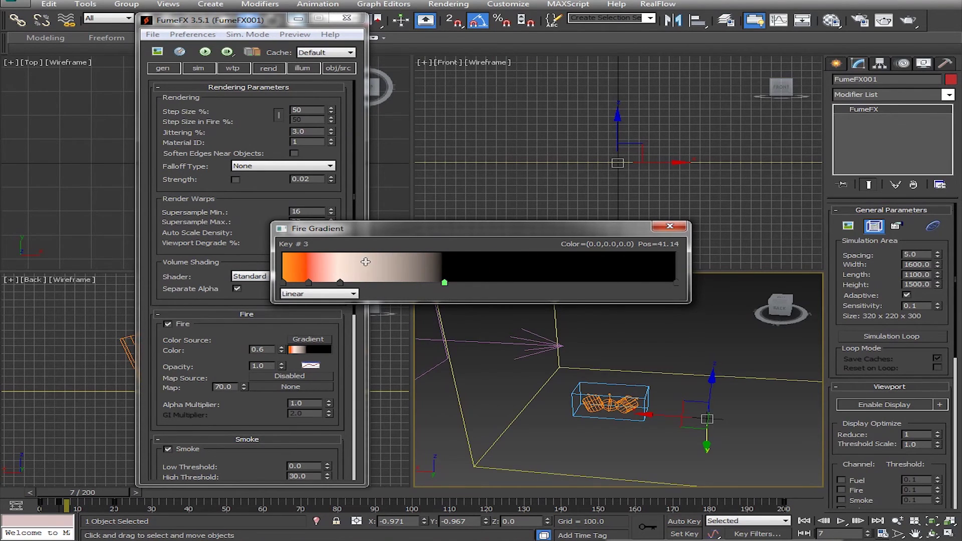
{"action": "left_click", "coordinate": [670, 227]}
- Set the smoke's ambient color to black in the rendering parameters
{"action": "scroll", "coordinate": [360, 376], "scroll_direction": "down", "scroll_amount": 3}
{"action": "scroll", "coordinate": [356, 386], "scroll_direction": "down", "scroll_amount": 1}
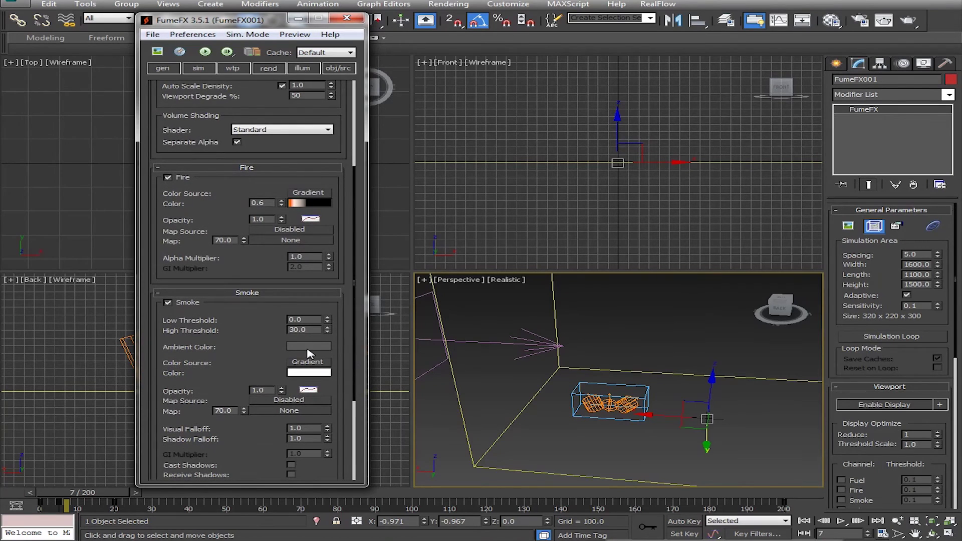
{"action": "left_click", "coordinate": [308, 346]}
{"action": "left_click_drag", "start_coordinate": [492, 113], "coordinate": [430, 117]}
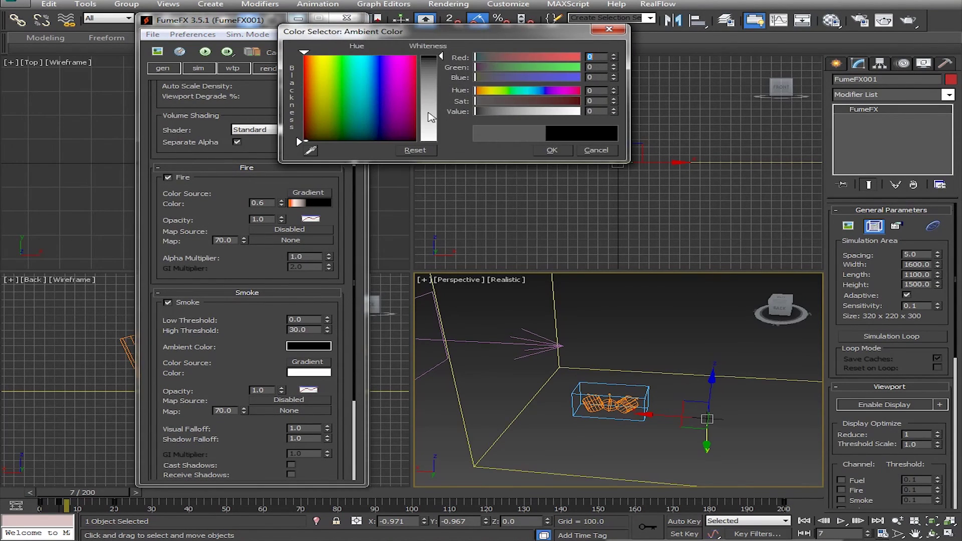
{"action": "left_click", "coordinate": [566, 152]}
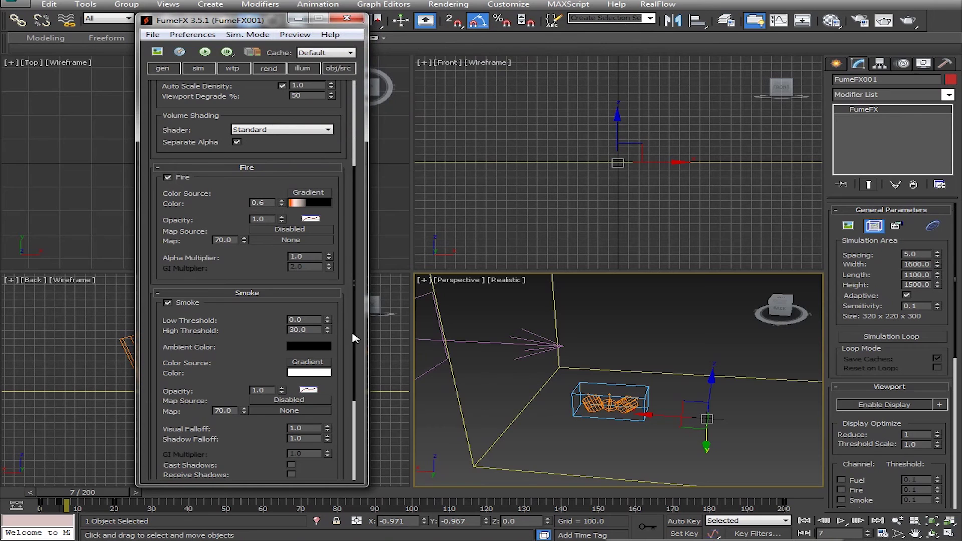
- Open the smoke color gradient and set its start key to a near-black gray with value 5
{"action": "left_click", "coordinate": [303, 375]}
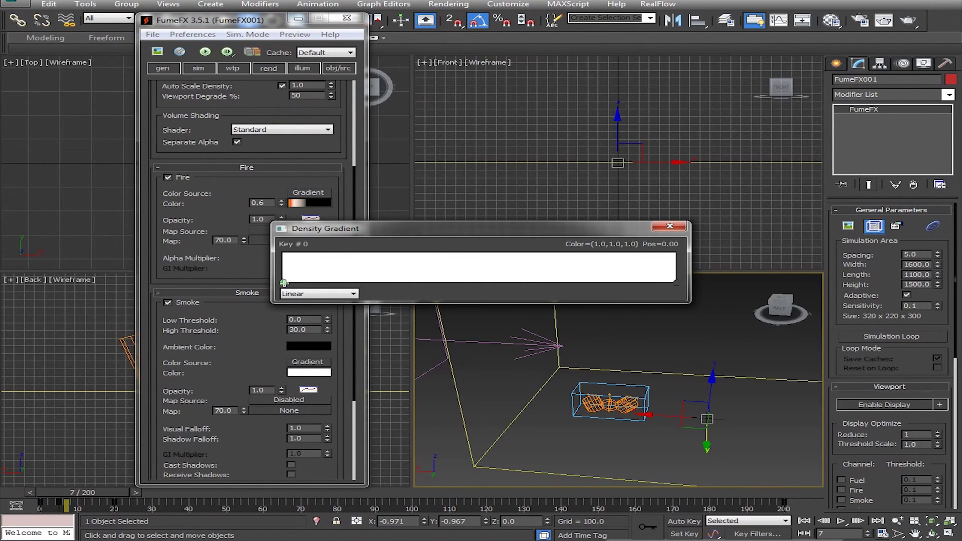
{"action": "double_click", "coordinate": [284, 283]}
{"action": "left_click_drag", "start_coordinate": [482, 115], "coordinate": [478, 114]}
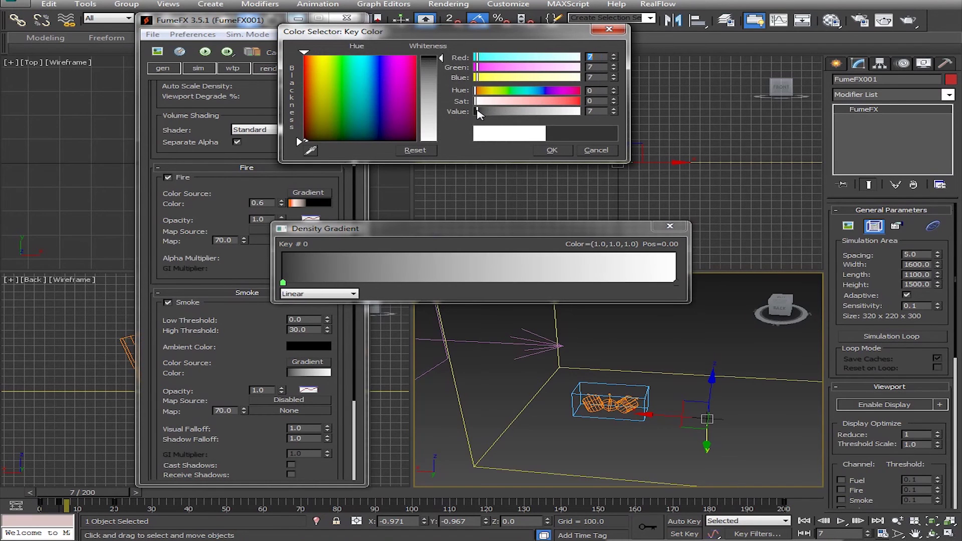
{"action": "right_click", "coordinate": [613, 112]}
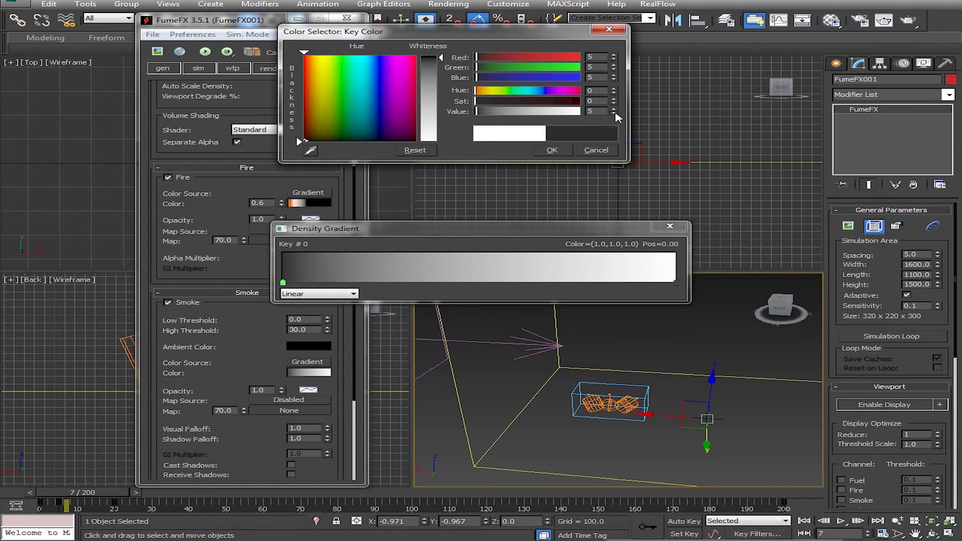
{"action": "left_click", "coordinate": [552, 150]}
- Add a smoke gradient key at about position 8 and set it to a near-black gray with value about 9
{"action": "double_click", "coordinate": [312, 282]}
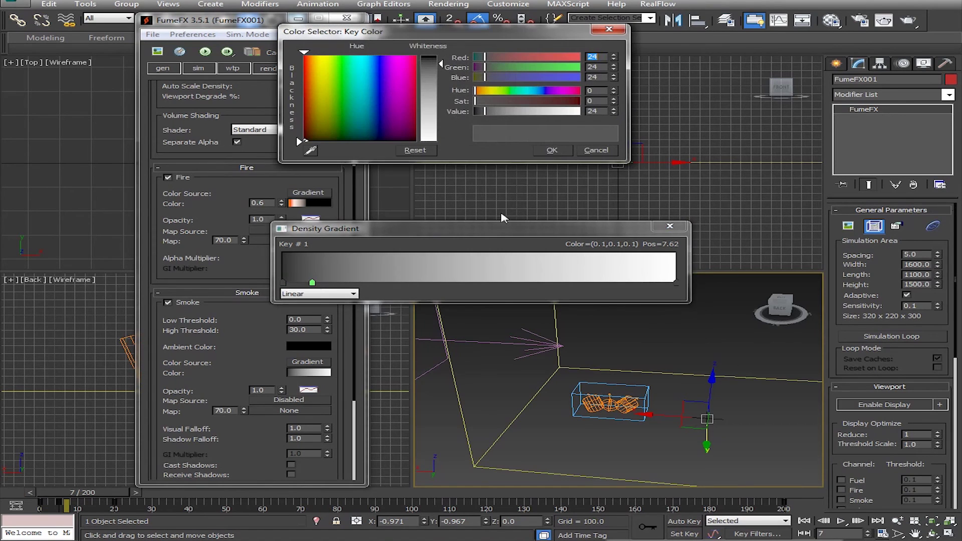
{"action": "left_click_drag", "start_coordinate": [614, 113], "coordinate": [615, 114]}
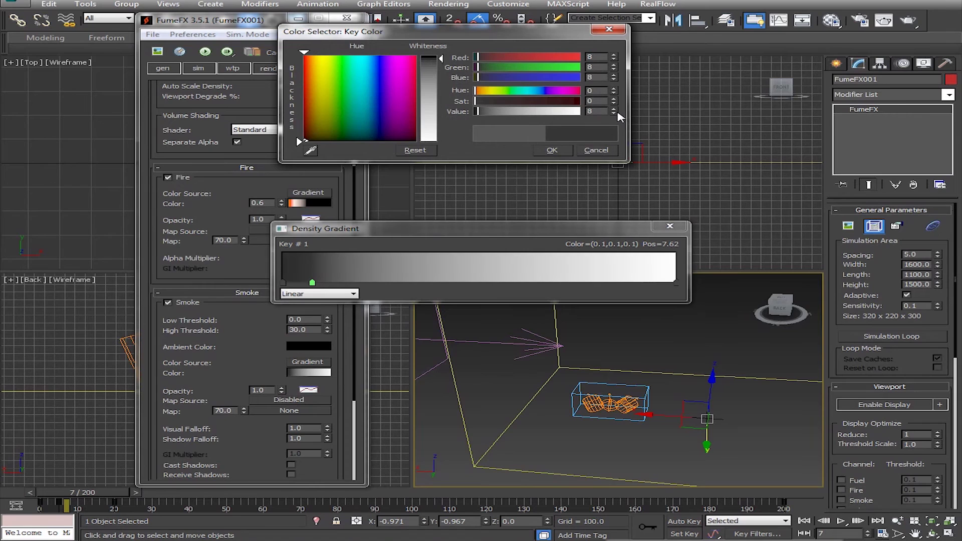
{"action": "left_click", "coordinate": [549, 151]}
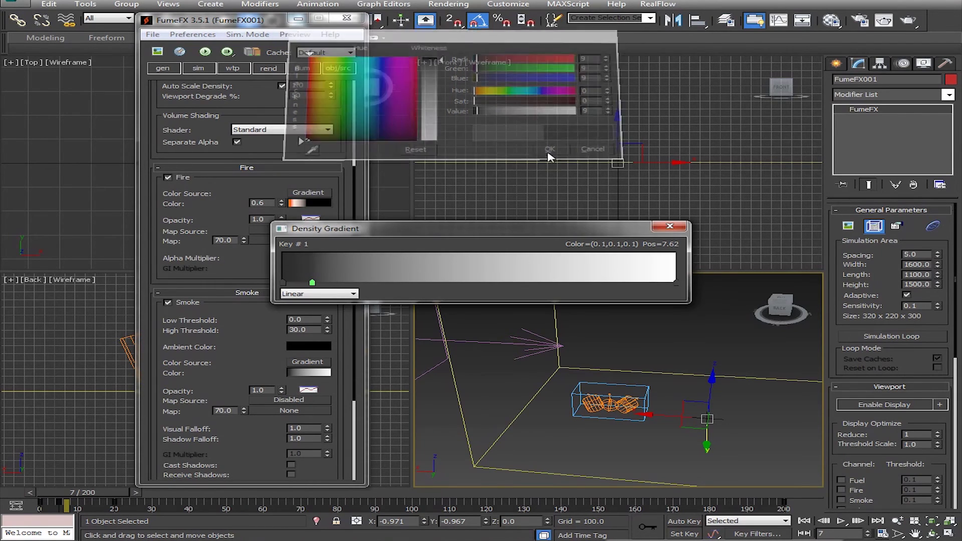
- Set the smoke gradient's end key at position 100 to light gray and close the gradient editor
{"action": "left_click", "coordinate": [674, 282]}
{"action": "double_click", "coordinate": [674, 283]}
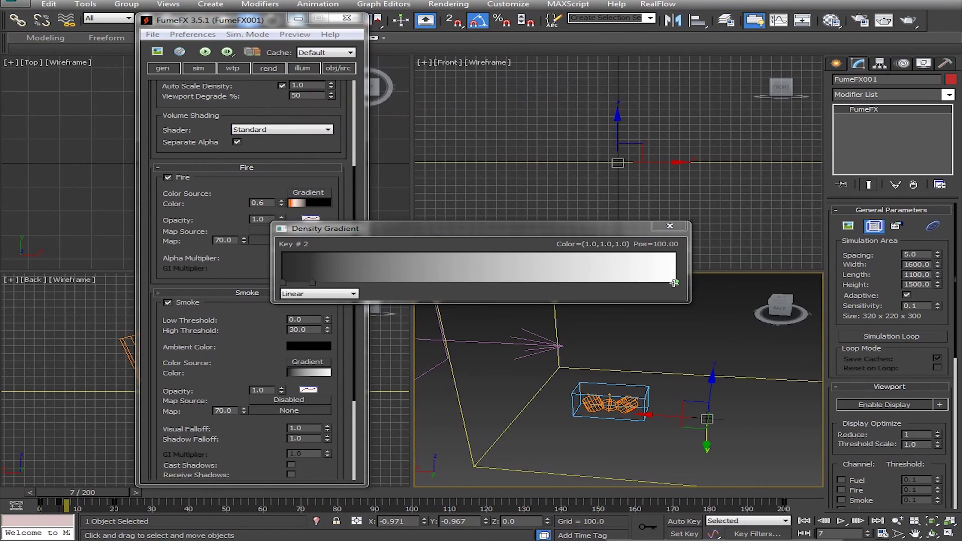
{"action": "left_click", "coordinate": [553, 111]}
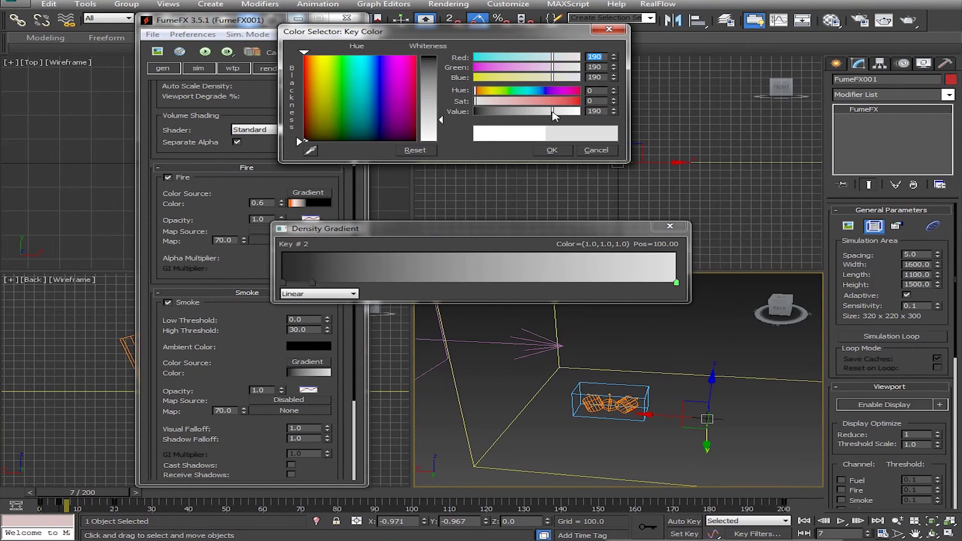
{"action": "mouse_move", "coordinate": [550, 113]}
{"action": "left_mouse_down"}
{"action": "mouse_move", "coordinate": [521, 113]}
{"action": "mouse_move", "coordinate": [548, 113]}
{"action": "left_mouse_up"}
{"action": "left_click", "coordinate": [553, 151]}
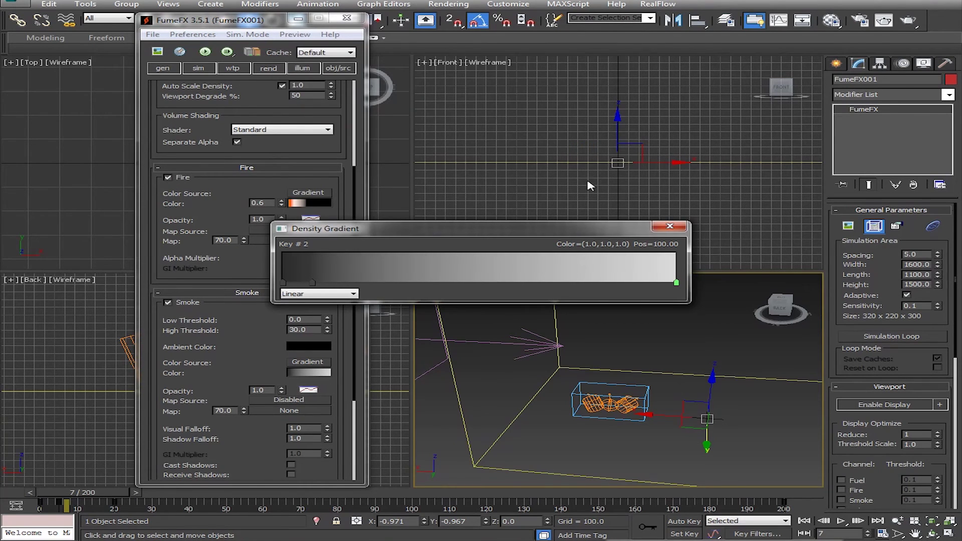
{"action": "left_click", "coordinate": [670, 227]}
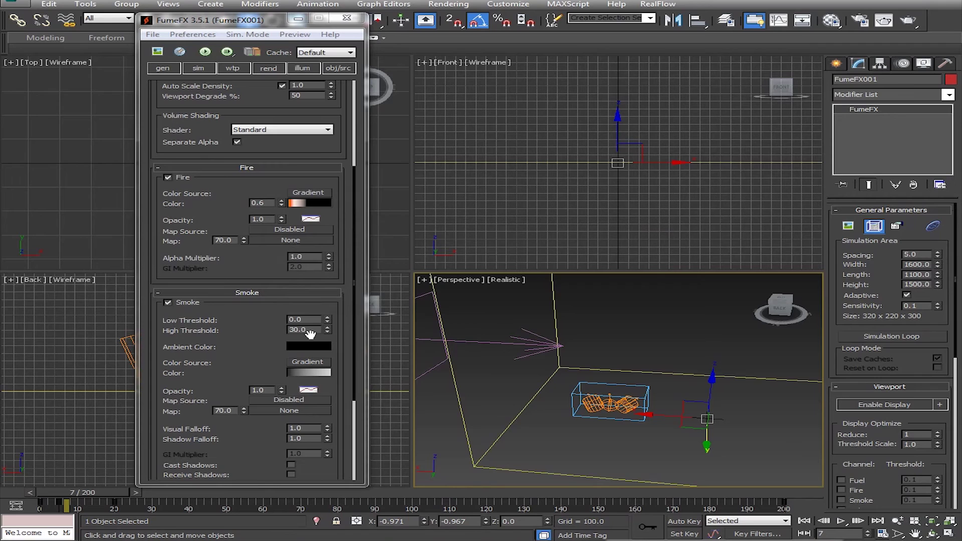
- Set the smoke's High Threshold to 15
{"action": "left_click_drag", "start_coordinate": [313, 332], "coordinate": [245, 331]}
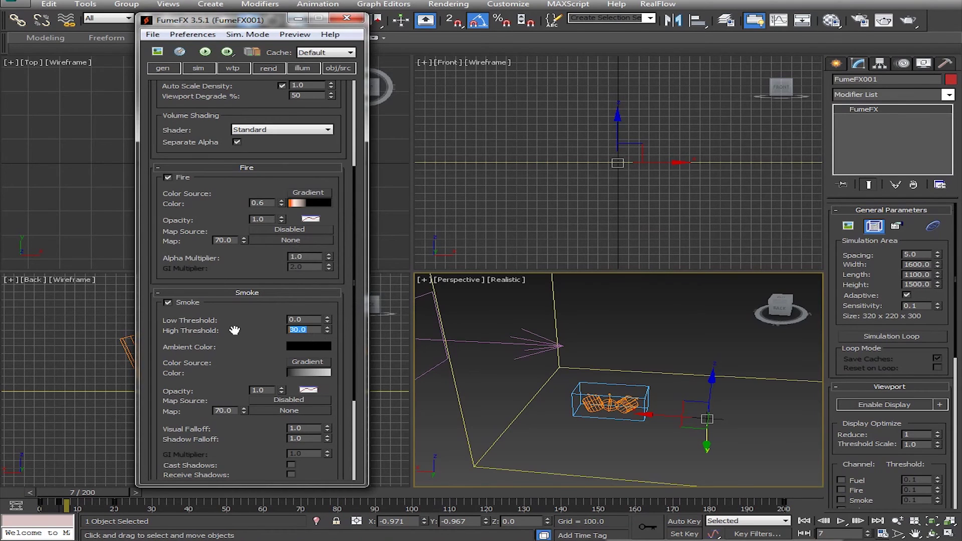
{"action": "type", "text": "15"}
{"action": "key", "text": "Return"}
- Enable Cast Shadows and Receive Shadows for the smoke, then start the default simulation
{"action": "left_click_drag", "start_coordinate": [355, 358], "coordinate": [354, 407]}
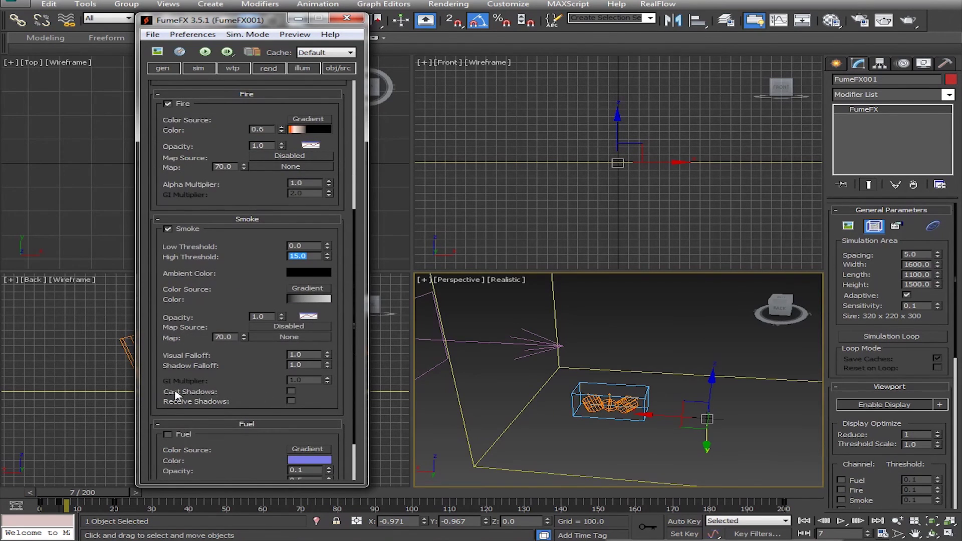
{"action": "left_click", "coordinate": [291, 392]}
{"action": "left_click", "coordinate": [291, 392]}
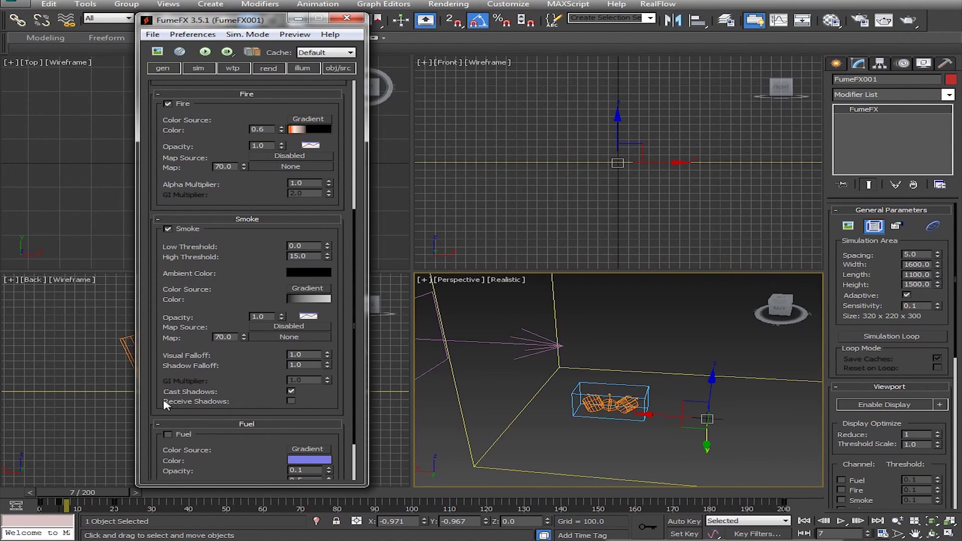
{"action": "left_click", "coordinate": [291, 401]}
{"action": "left_click", "coordinate": [204, 52]}
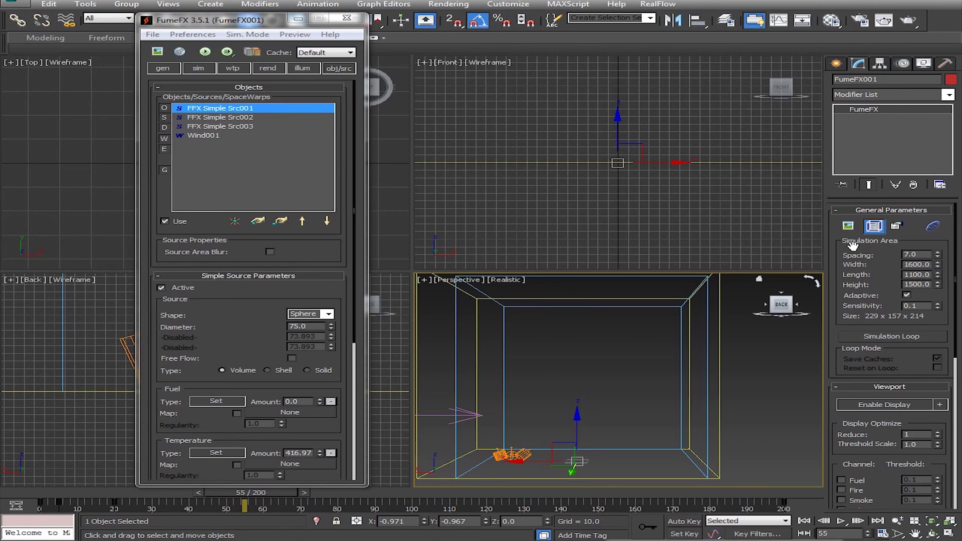
- Create a standard Target Spot light aimed across the simulation box, with a target distance of about 2323
{"action": "left_click", "coordinate": [836, 63]}
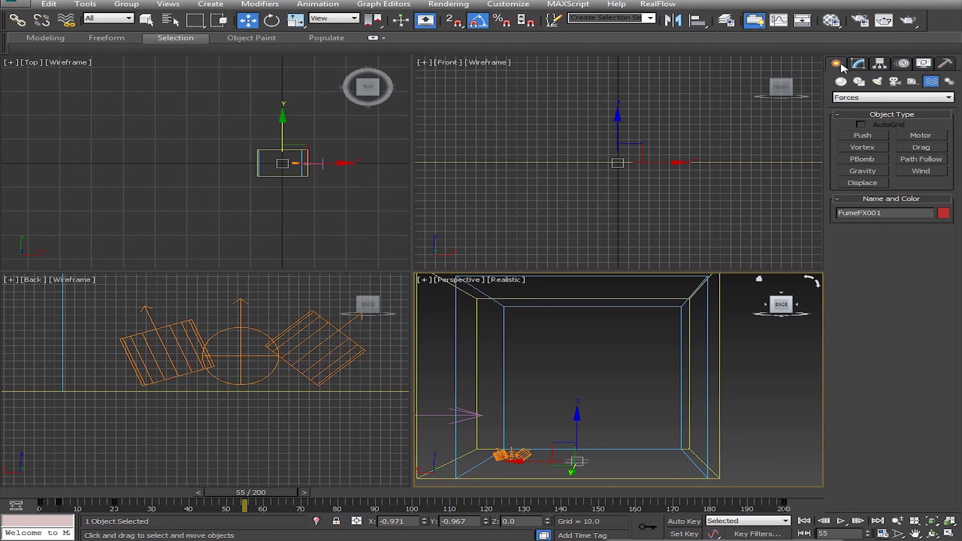
{"action": "left_click", "coordinate": [877, 81]}
{"action": "left_click", "coordinate": [860, 98]}
{"action": "left_click", "coordinate": [854, 116]}
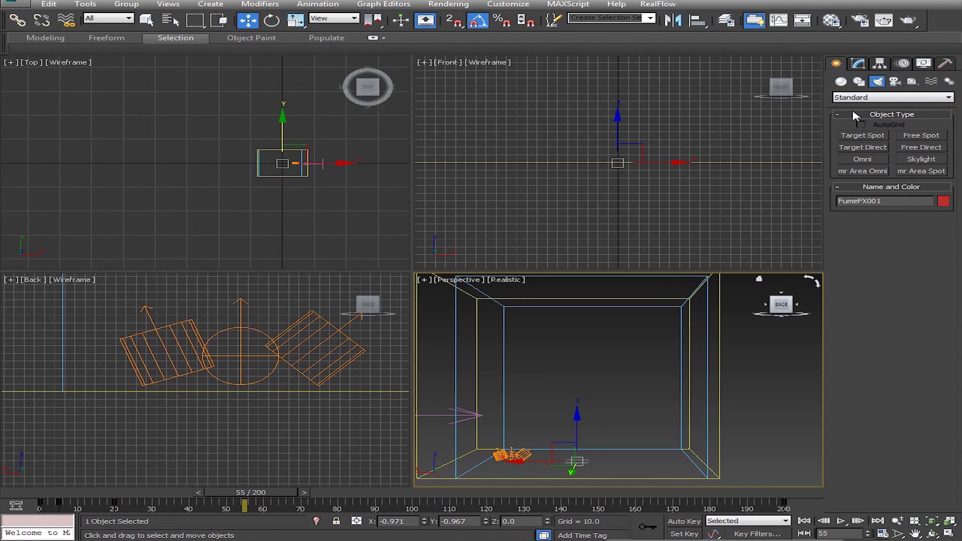
{"action": "left_click", "coordinate": [851, 138]}
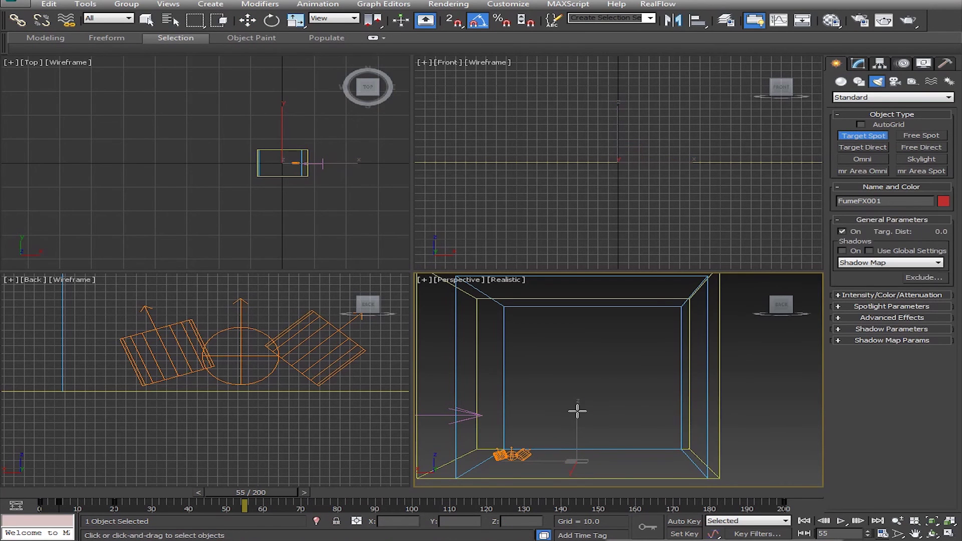
{"action": "middle_click_drag", "start_coordinate": [576, 407], "coordinate": [618, 449], "text": "alt"}
{"action": "left_click_drag", "start_coordinate": [754, 453], "coordinate": [457, 412]}
- Move the spotlight away from the simulation box and raise it to about X -2105, Y 1521, Z 2543
{"action": "scroll", "coordinate": [626, 399], "scroll_direction": "down", "scroll_amount": 5}
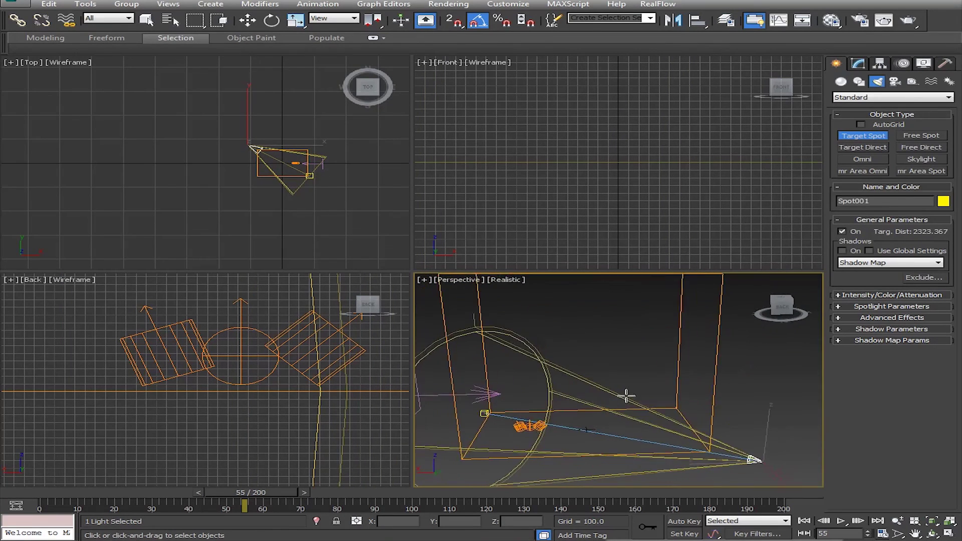
{"action": "scroll", "coordinate": [648, 424], "scroll_direction": "down", "scroll_amount": 2}
{"action": "middle_click_drag", "start_coordinate": [649, 425], "coordinate": [641, 428], "text": "alt"}
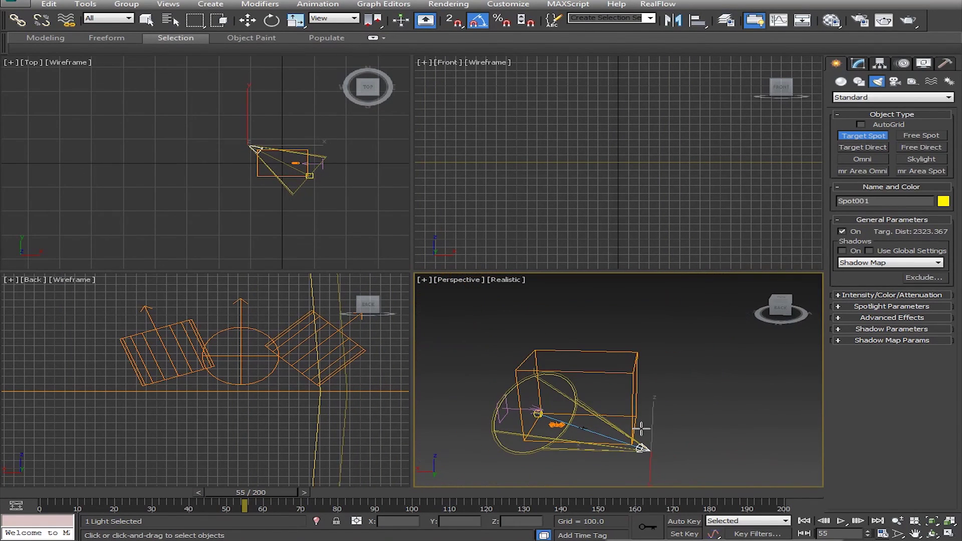
{"action": "key", "text": "w"}
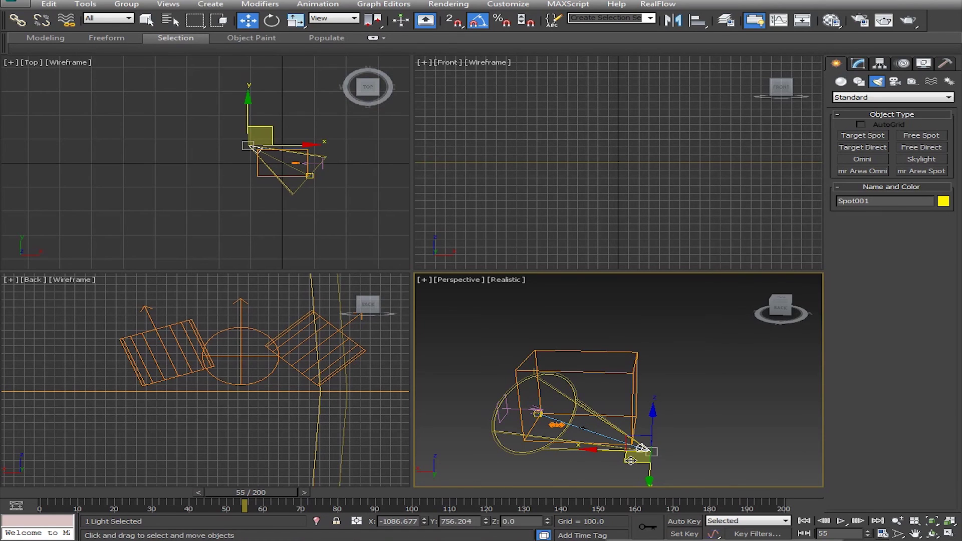
{"action": "left_click_drag", "start_coordinate": [631, 460], "coordinate": [711, 487]}
{"action": "left_click_drag", "start_coordinate": [737, 441], "coordinate": [752, 301]}
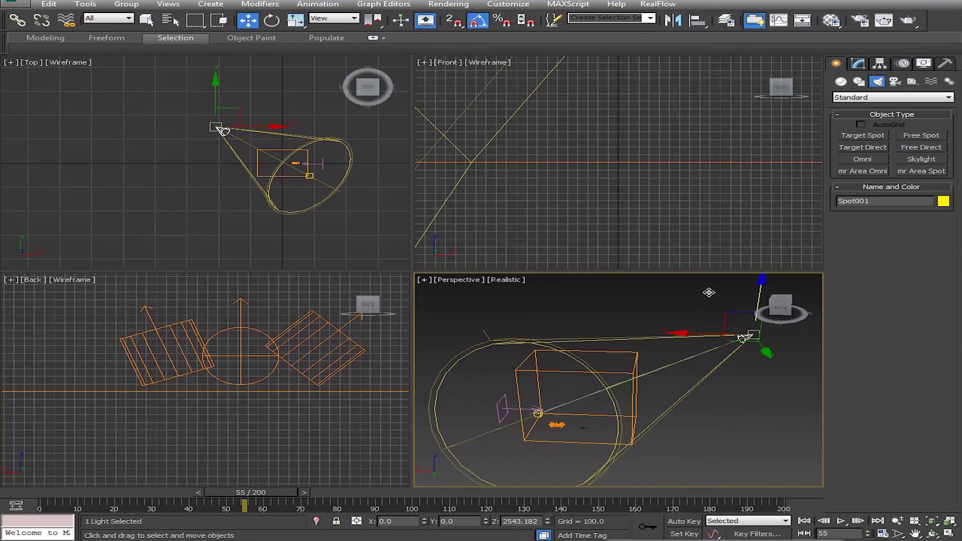
- Move the spotlight's target along the ground past the simulation box, to about 5501 units from the light
{"action": "mouse_move", "coordinate": [485, 453]}
{"action": "middle_mouse_down", "text": "alt"}
{"action": "mouse_move", "coordinate": [537, 451]}
{"action": "mouse_move", "coordinate": [477, 451]}
{"action": "middle_mouse_up", "text": "alt"}
{"action": "left_click", "coordinate": [493, 458]}
{"action": "scroll", "coordinate": [476, 485], "scroll_direction": "down", "scroll_amount": 3}
{"action": "middle_click_drag", "start_coordinate": [509, 457], "coordinate": [550, 416]}
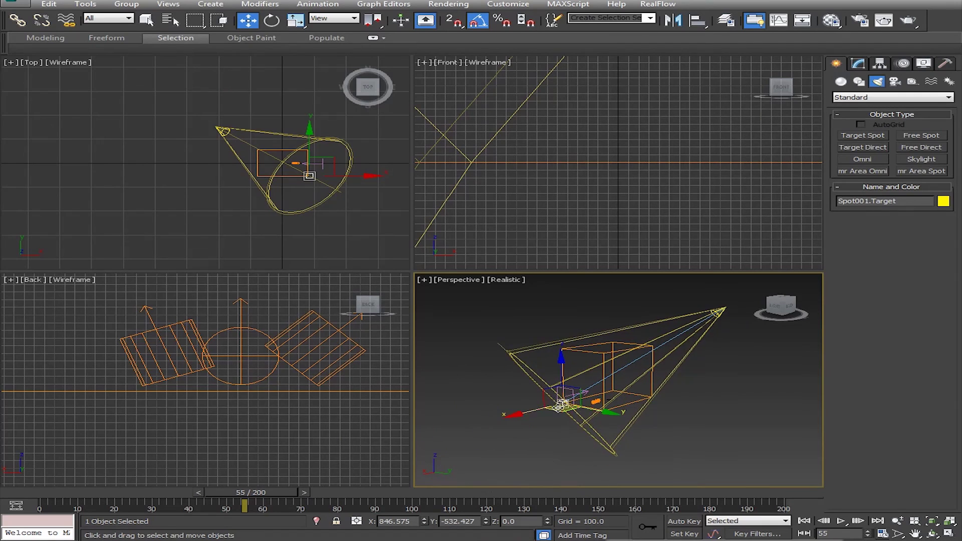
{"action": "left_click_drag", "start_coordinate": [564, 408], "coordinate": [518, 426]}
- Select the spotlight and set its Hotspot/Beam to 60 to widen the light cone around the simulation box
{"action": "middle_click_drag", "start_coordinate": [722, 415], "coordinate": [663, 422], "text": "alt"}
{"action": "left_click", "coordinate": [732, 360]}
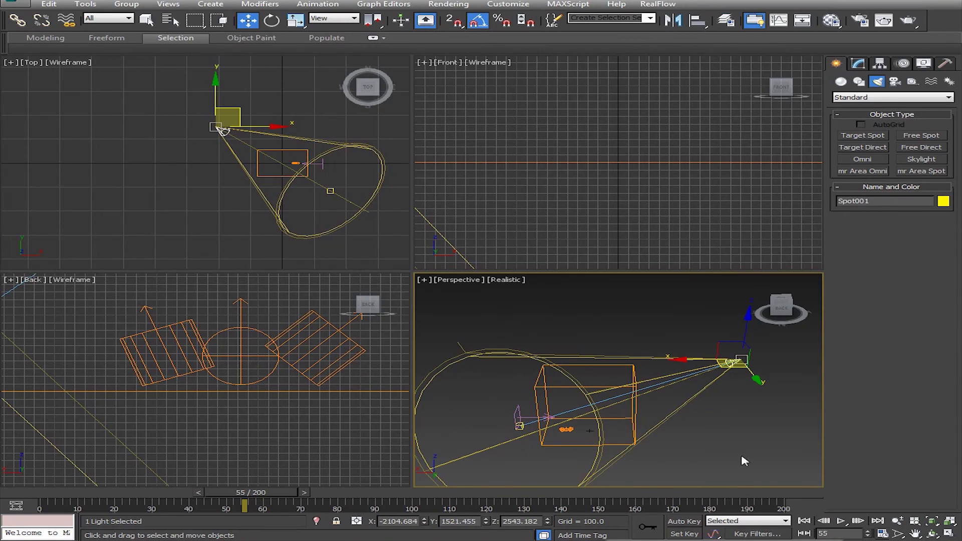
{"action": "left_click", "coordinate": [855, 65]}
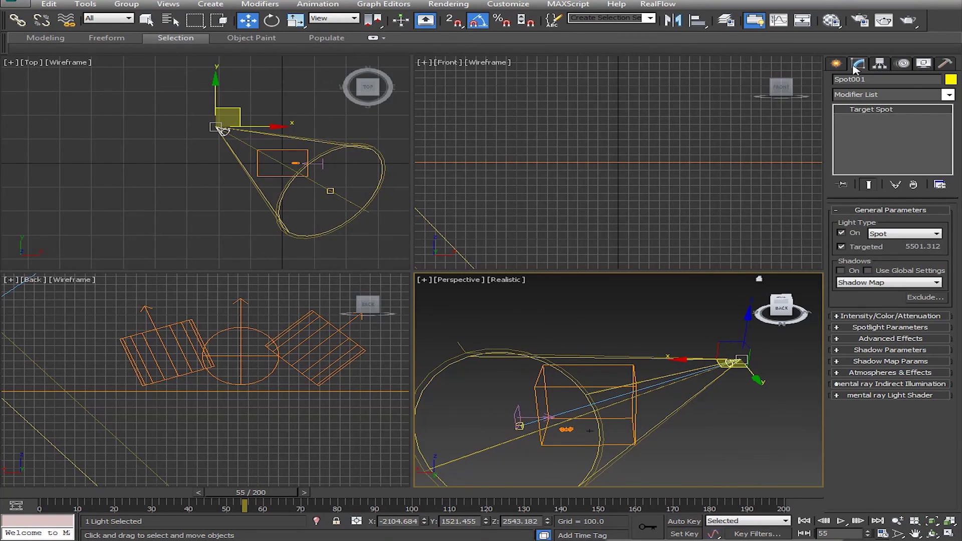
{"action": "left_click", "coordinate": [883, 328]}
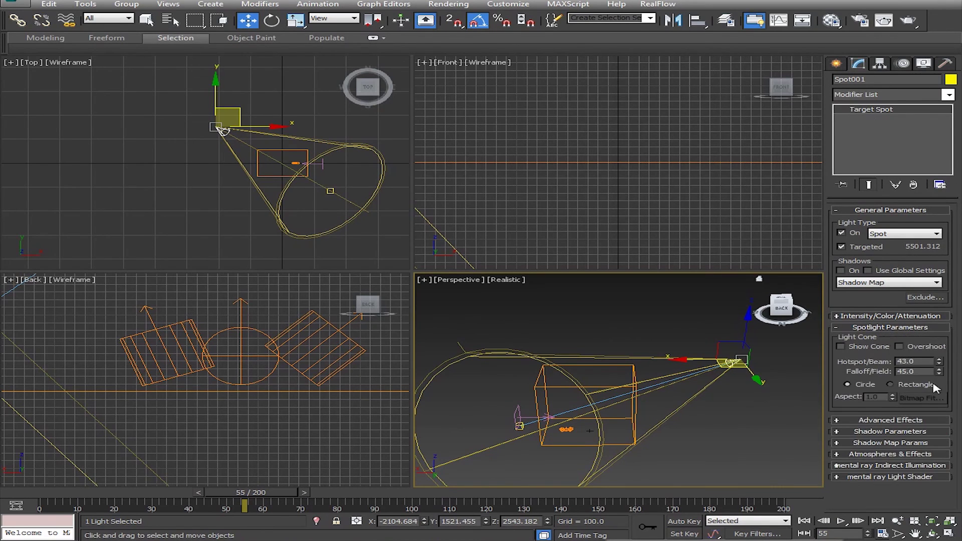
{"action": "double_click", "coordinate": [926, 361]}
{"action": "type", "text": "60"}
{"action": "key", "text": "Return"}
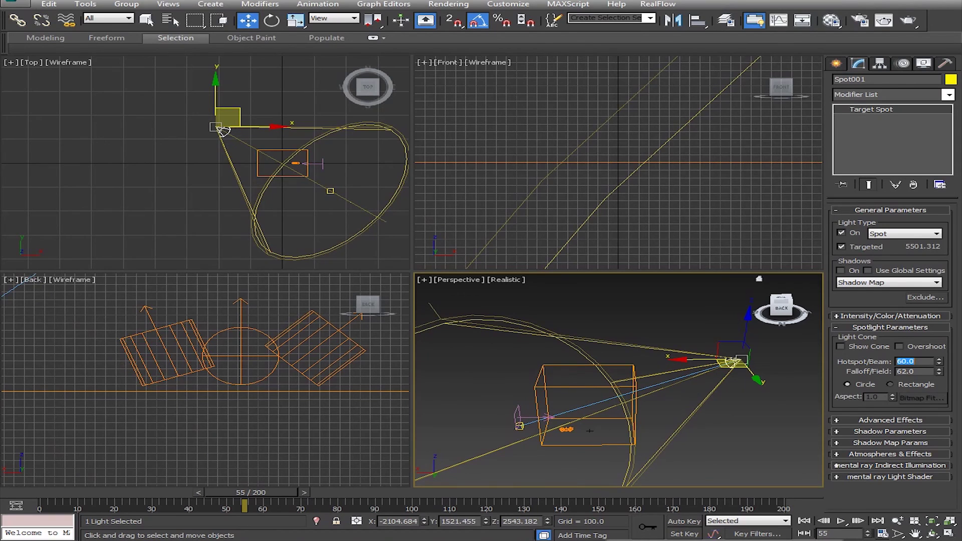
- Add Spot001 to the lights in the illumination parameters of the FumeFX simulation box
{"action": "middle_click_drag", "start_coordinate": [722, 451], "coordinate": [603, 426]}
{"action": "scroll", "coordinate": [646, 435], "scroll_direction": "down", "scroll_amount": 5}
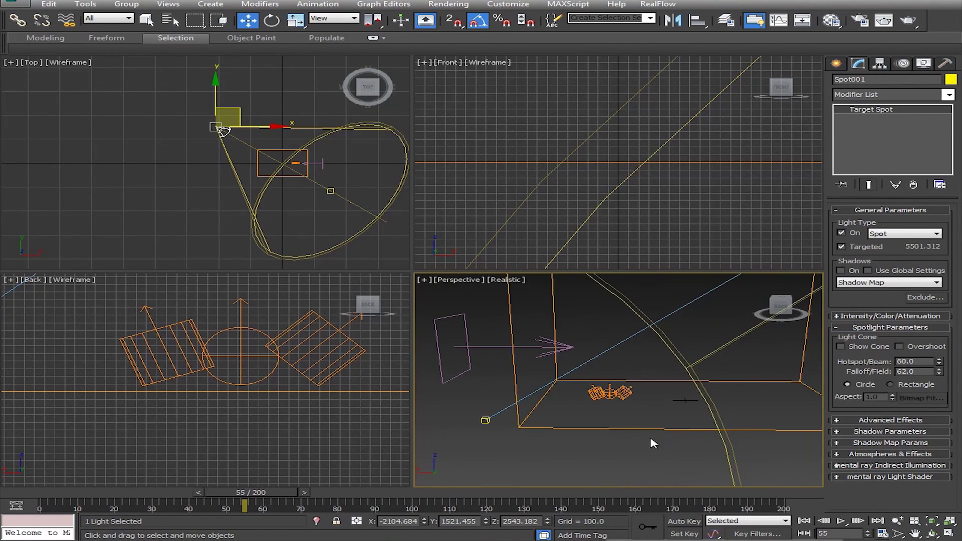
{"action": "left_click", "coordinate": [640, 430]}
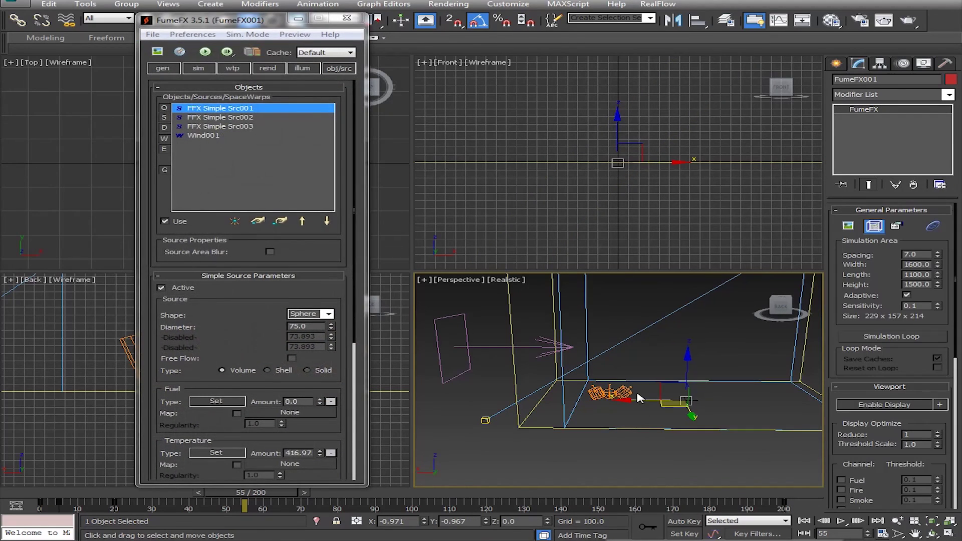
{"action": "left_click", "coordinate": [302, 69]}
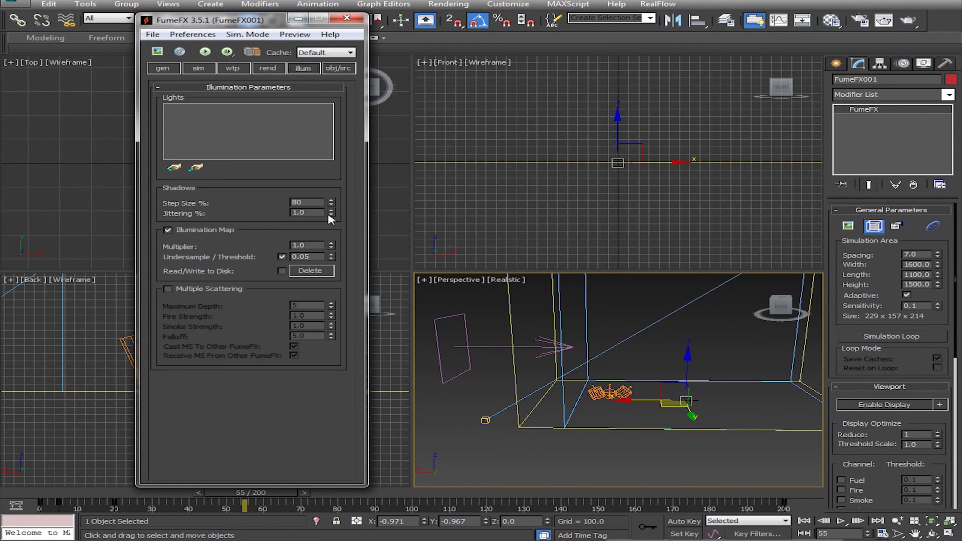
{"action": "left_click", "coordinate": [174, 168]}
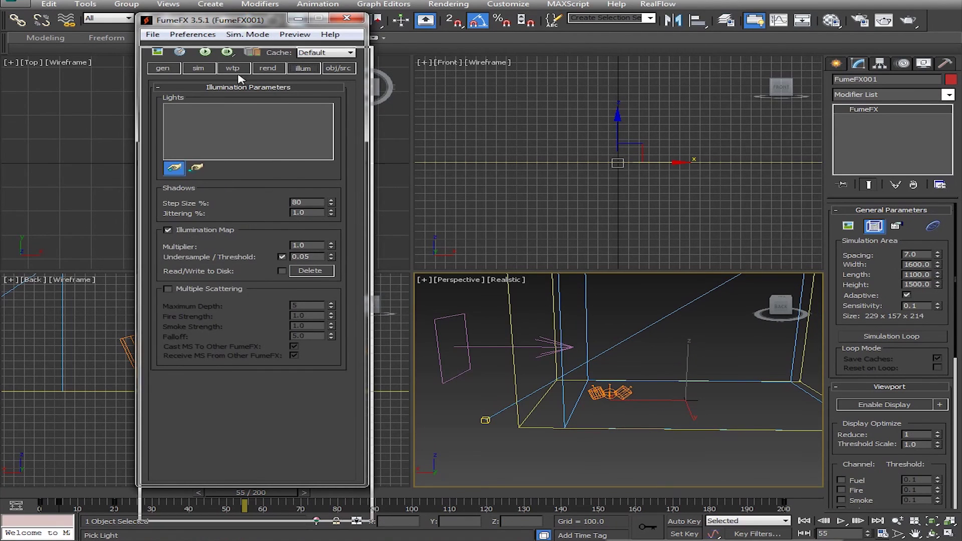
{"action": "left_click_drag", "start_coordinate": [220, 20], "coordinate": [225, 79]}
{"action": "left_click", "coordinate": [170, 21]}
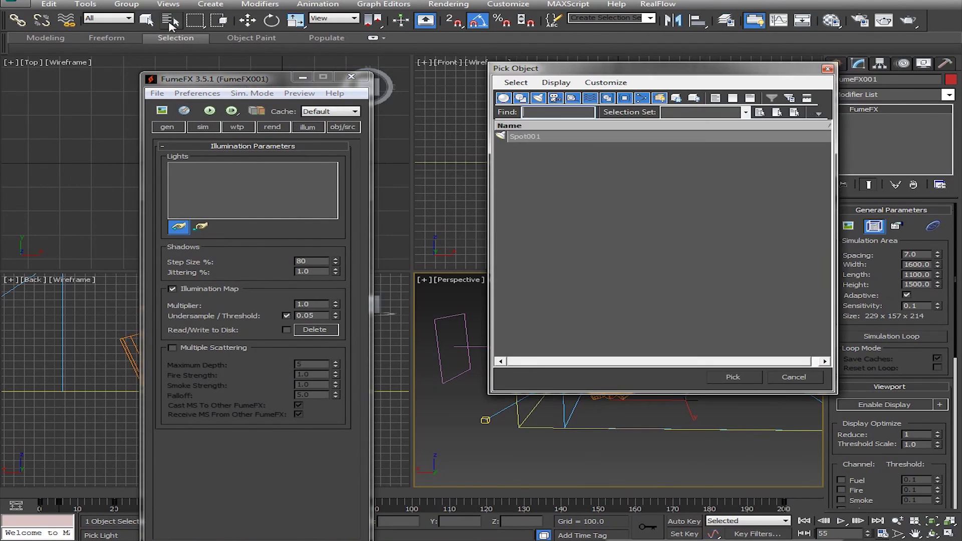
{"action": "left_click", "coordinate": [551, 137]}
{"action": "left_click", "coordinate": [733, 377]}
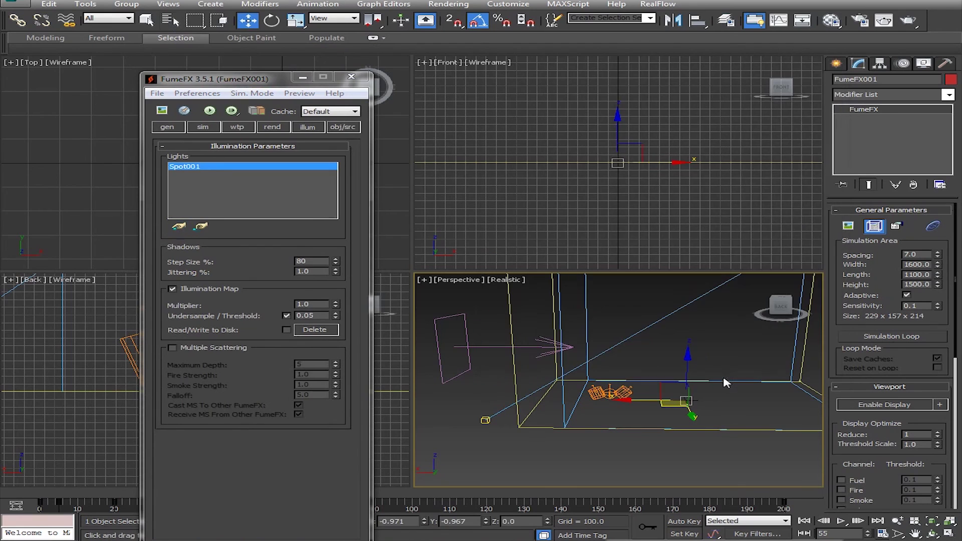
{"action": "left_click_drag", "start_coordinate": [281, 80], "coordinate": [309, 52]}
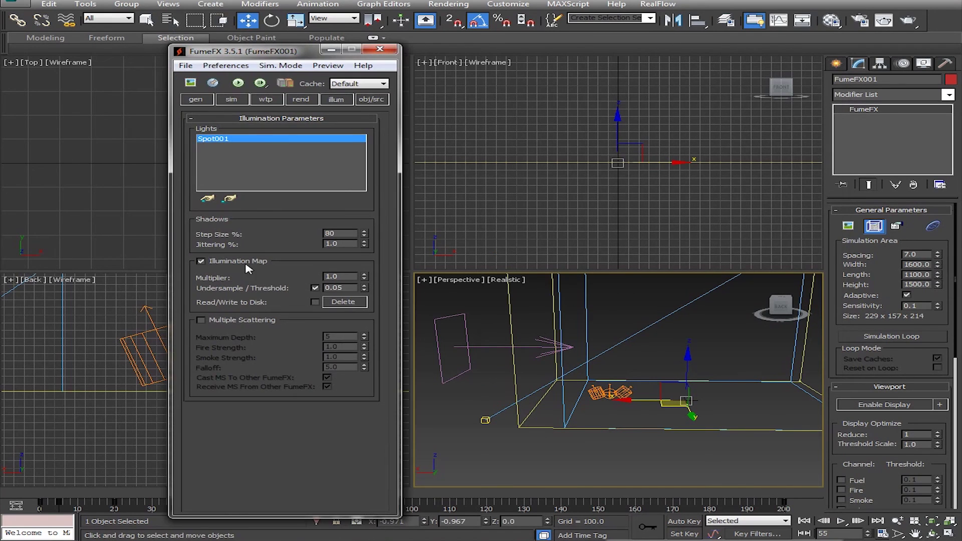
- Enable Multiple Scattering and set the illumination map's multiplier to 1.5
{"action": "left_click", "coordinate": [201, 321]}
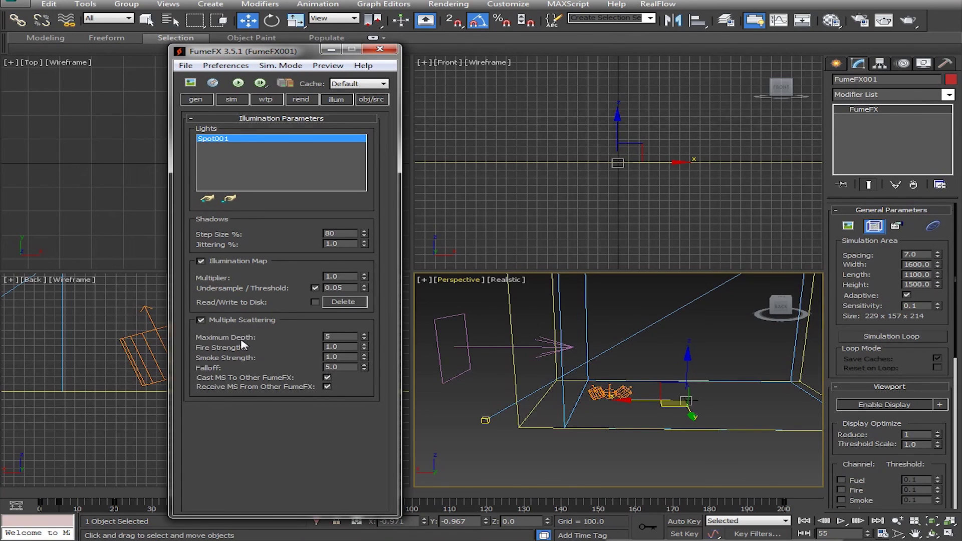
{"action": "double_click", "coordinate": [349, 277]}
{"action": "type", "text": "1"}
- Keyframe the multiple scattering Maximum Depth with Auto Key, using 2 at frame 0 and 5 at frame 25
{"action": "left_click", "coordinate": [684, 521]}
{"action": "left_click_drag", "start_coordinate": [284, 52], "coordinate": [285, 1]}
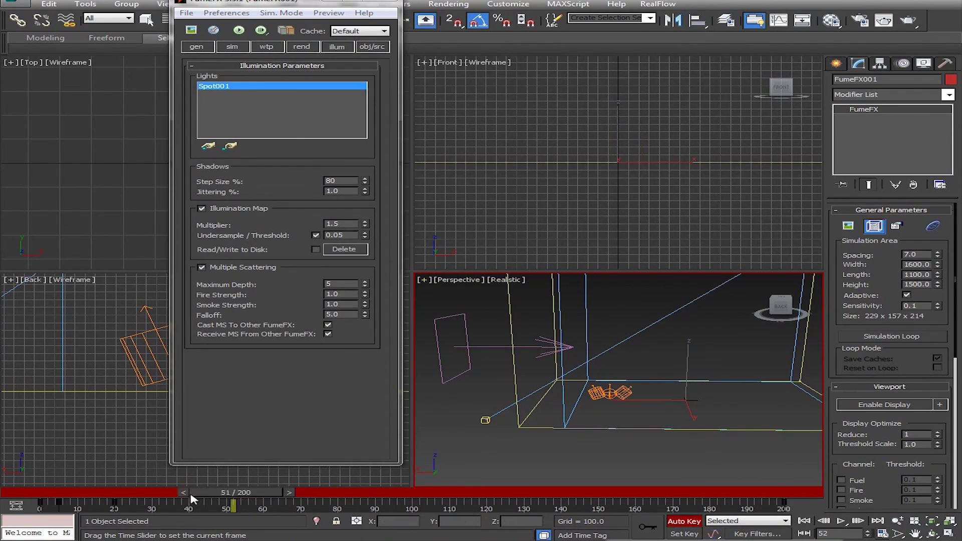
{"action": "left_click_drag", "start_coordinate": [241, 492], "coordinate": [20, 495]}
{"action": "double_click", "coordinate": [341, 284]}
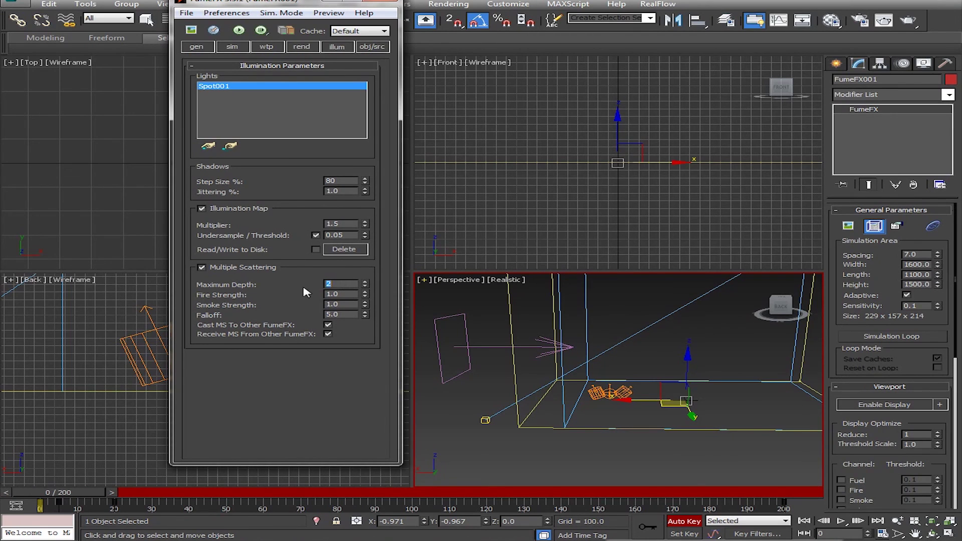
{"action": "left_click_drag", "start_coordinate": [83, 492], "coordinate": [170, 501]}
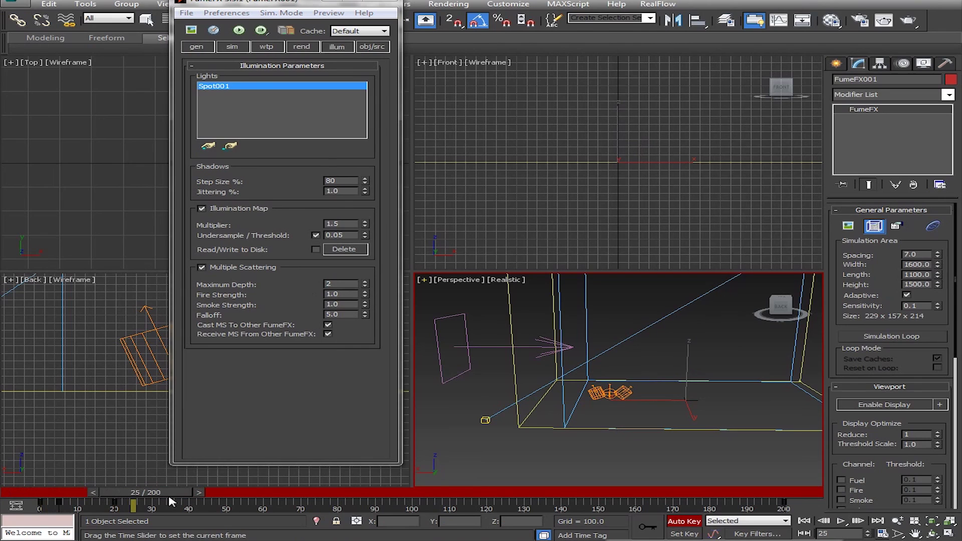
{"action": "left_click", "coordinate": [339, 284]}
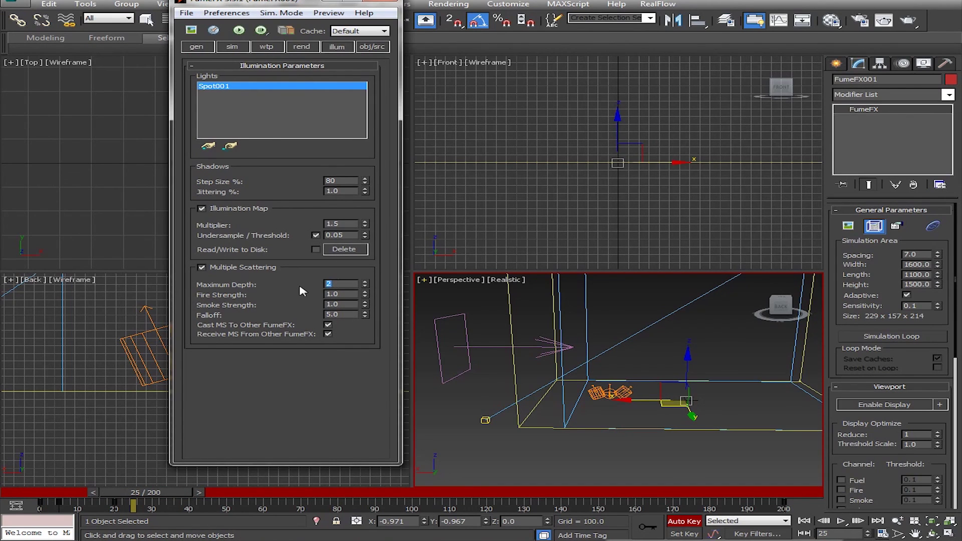
{"action": "left_click", "coordinate": [689, 522]}
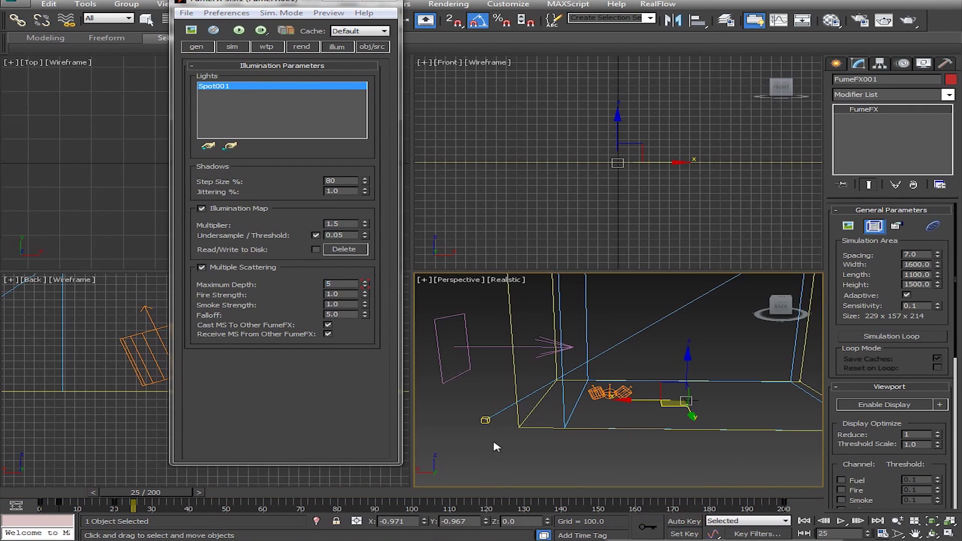
- Set the multiple scattering Fire Strength to 80 and Smoke Strength to 0.001
{"action": "left_click", "coordinate": [349, 294]}
{"action": "type", "text": "80"}
{"action": "key", "text": "Return"}
{"action": "left_click", "coordinate": [347, 304]}
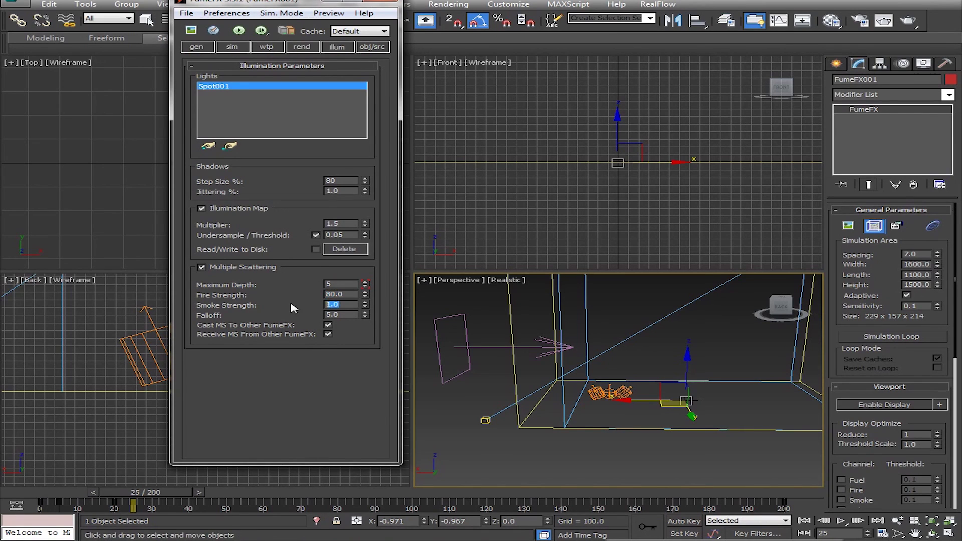
{"action": "type", "text": "0.001"}
{"action": "key", "text": "Return"}
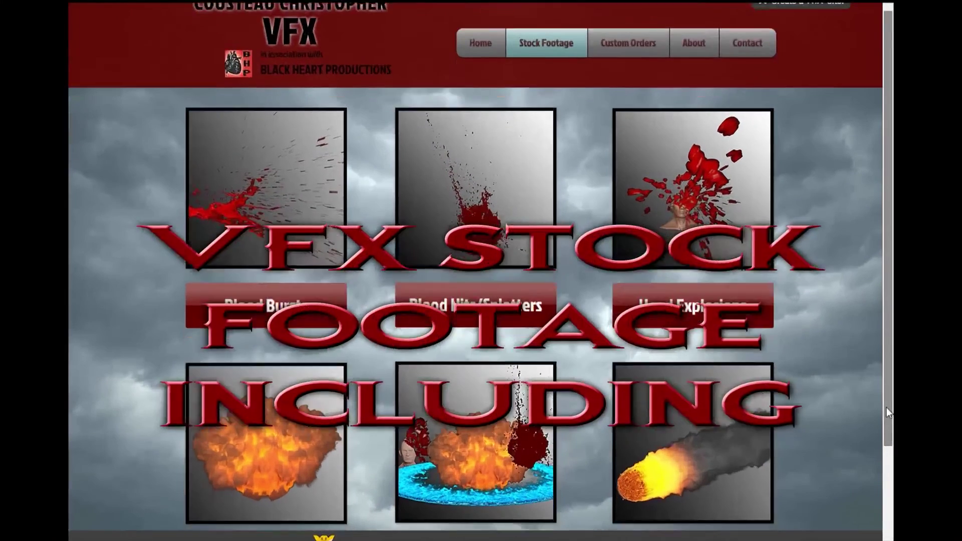
{"action": "scroll", "coordinate": [882, 440], "scroll_direction": "down", "scroll_amount": 1}
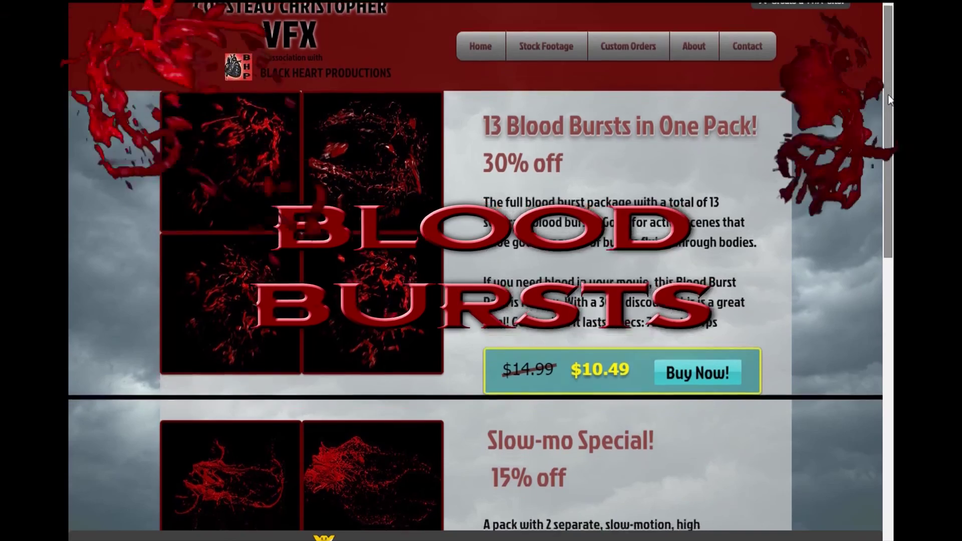
{"action": "left_click_drag", "start_coordinate": [889, 100], "coordinate": [891, 329]}
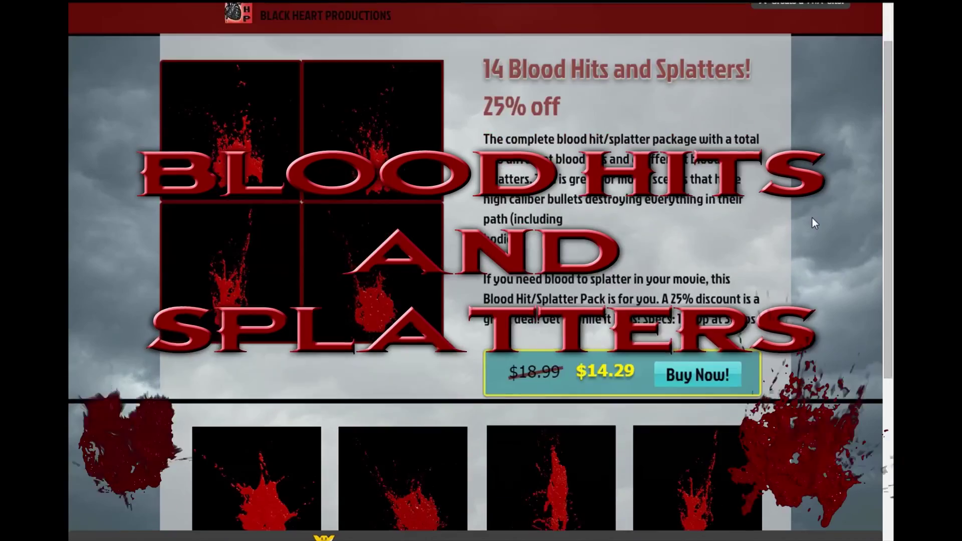
{"action": "scroll", "coordinate": [813, 218], "scroll_direction": "down", "scroll_amount": 5}
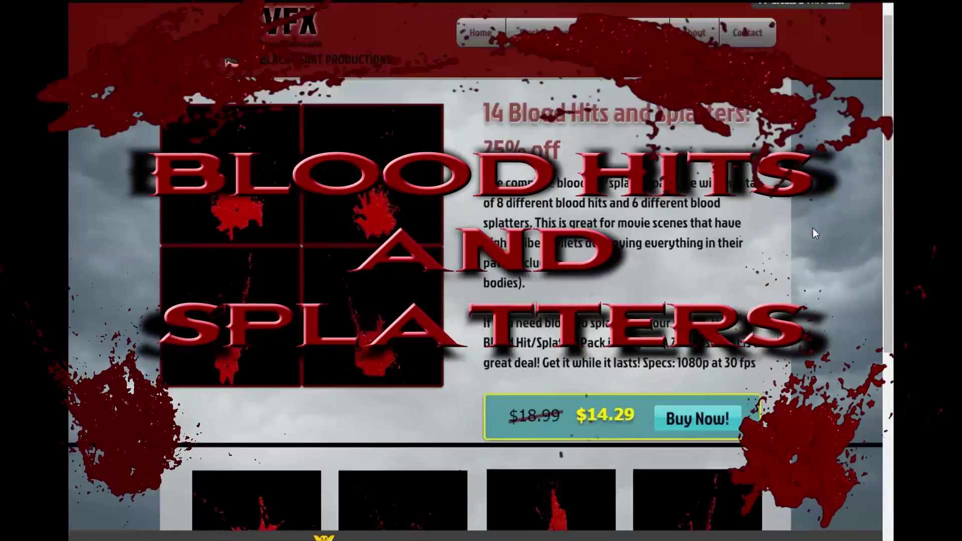
{"action": "scroll", "coordinate": [812, 228], "scroll_direction": "up", "scroll_amount": 1}
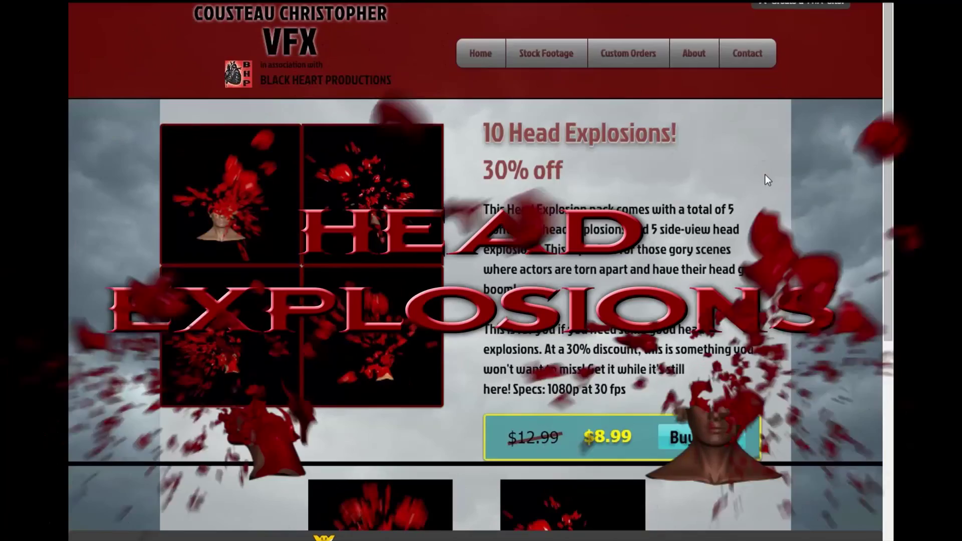
{"action": "scroll", "coordinate": [766, 174], "scroll_direction": "down", "scroll_amount": 1}
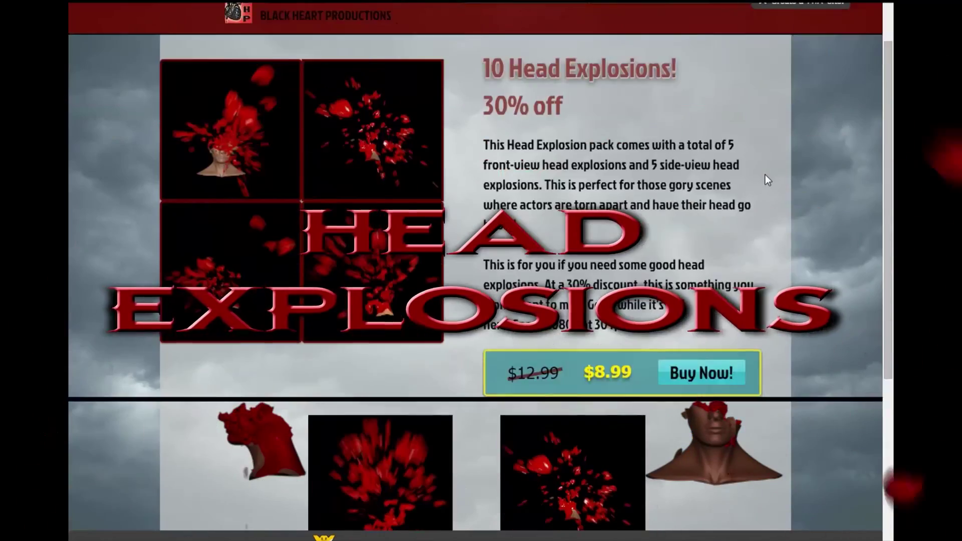
{"action": "scroll", "coordinate": [765, 175], "scroll_direction": "down", "scroll_amount": 5}
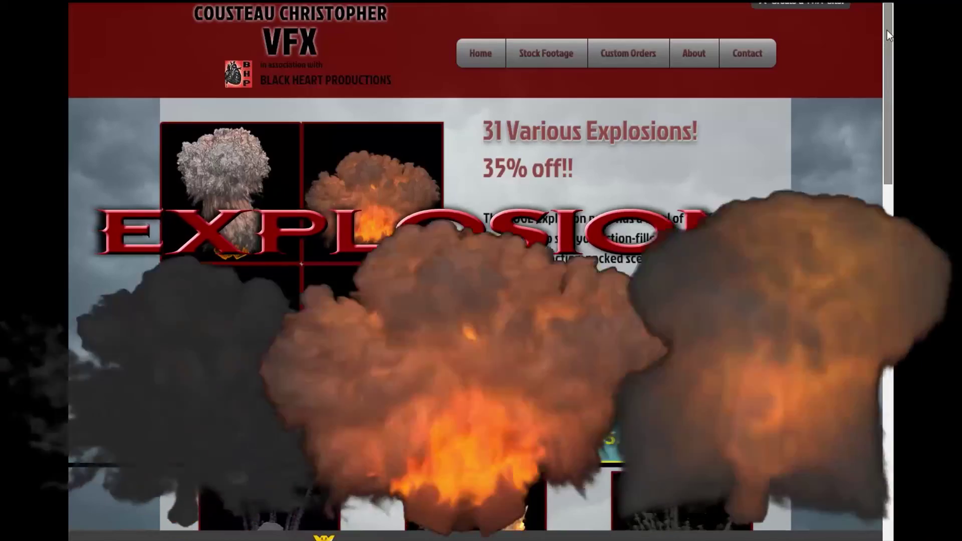
{"action": "scroll", "coordinate": [888, 60], "scroll_direction": "down", "scroll_amount": 3}
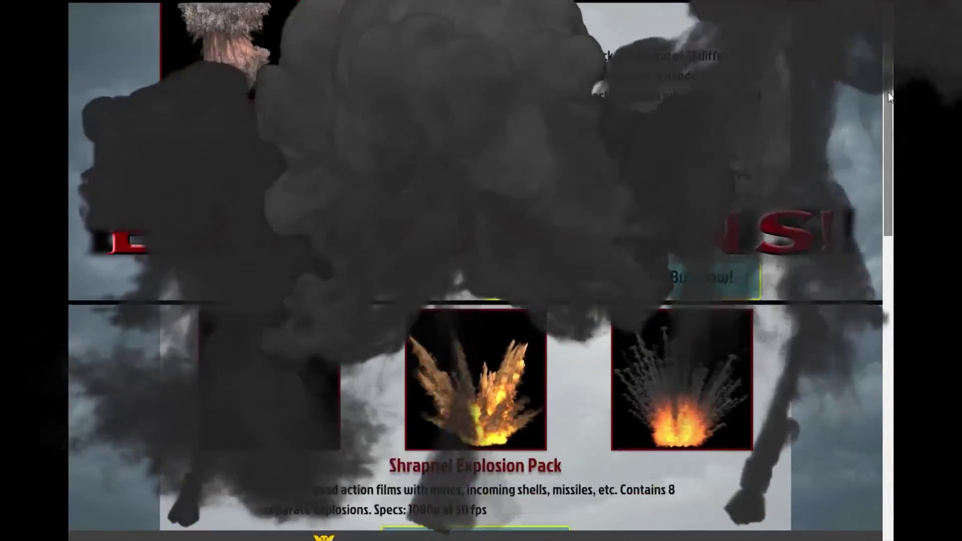